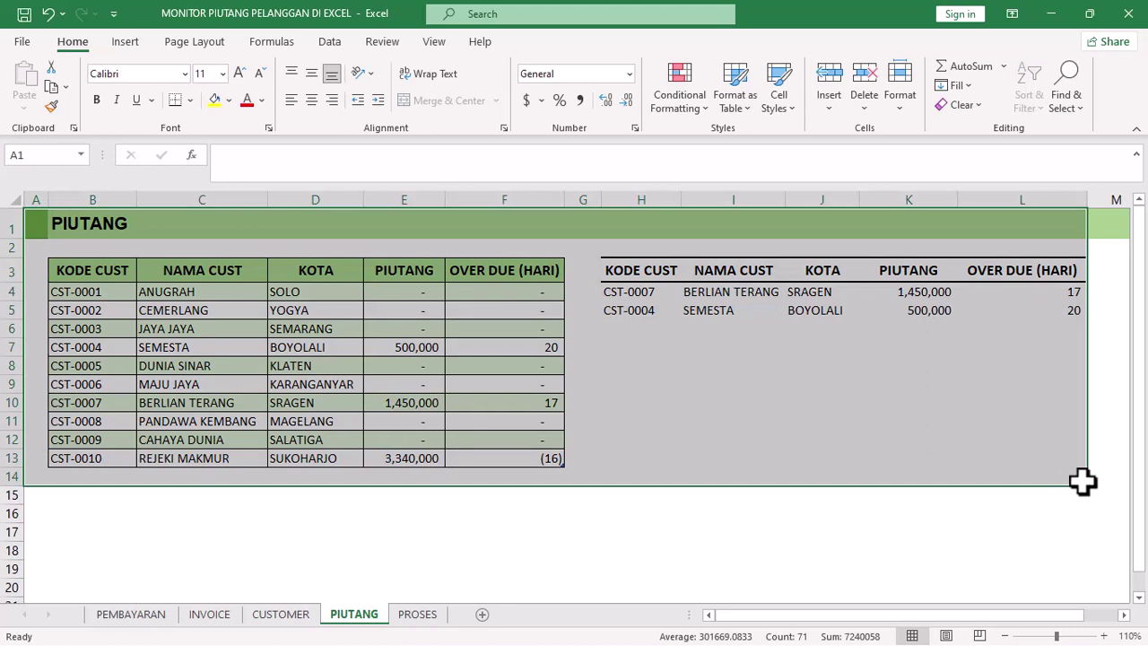
Examine the customer receivables table B3:F13 and the separate overdue customer list H3:L5 on the PIUTANG sheet
{"action": "left_click", "coordinate": [98, 274]}
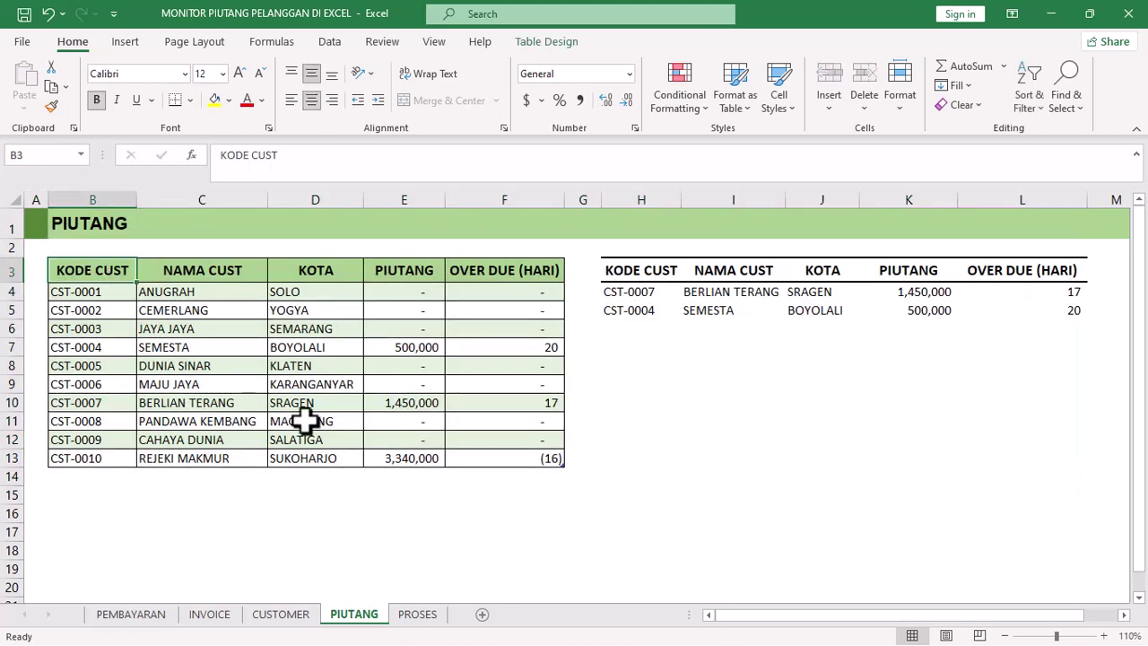
{"action": "left_click", "coordinate": [530, 459], "text": "shift"}
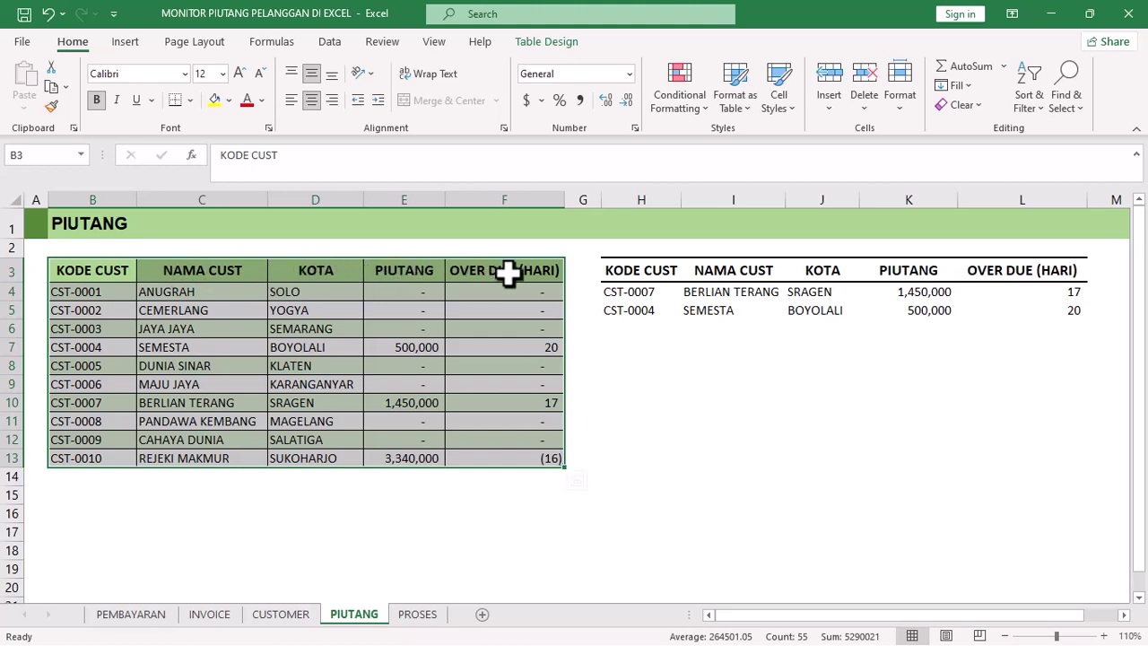
{"action": "left_click", "coordinate": [615, 269]}
{"action": "left_click", "coordinate": [1077, 307], "text": "shift"}
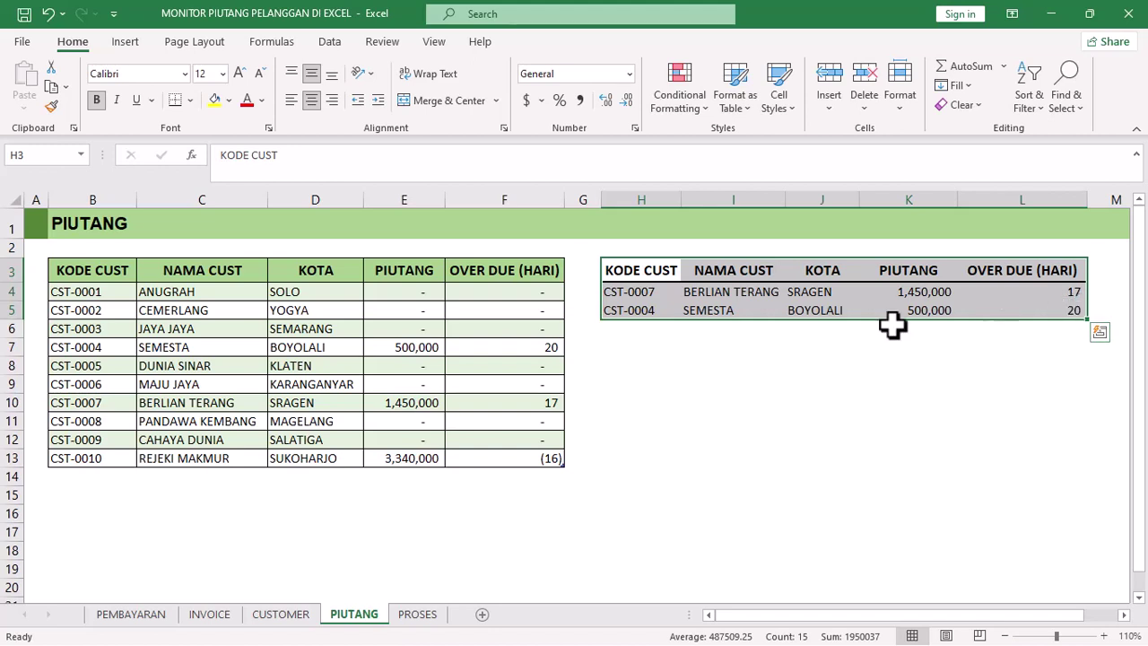
{"action": "key", "text": "Escape"}
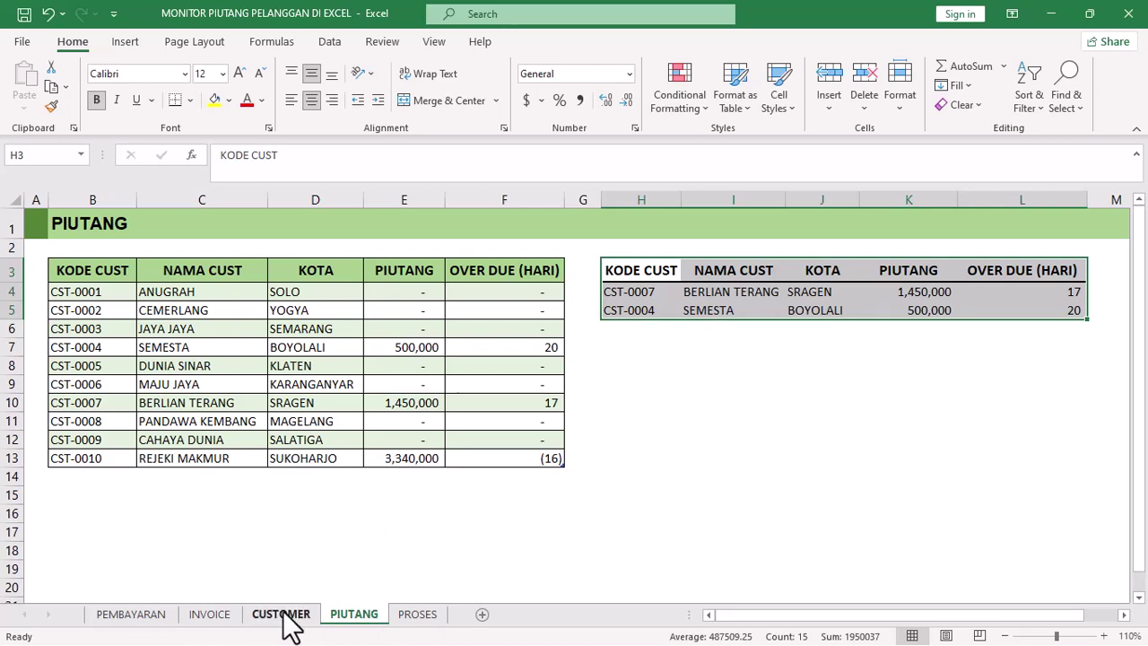
Review columns B to K of the INVOICE sheet and inspect the first row's STATUS and JATUH TEMPO formulas
{"action": "left_click", "coordinate": [224, 619]}
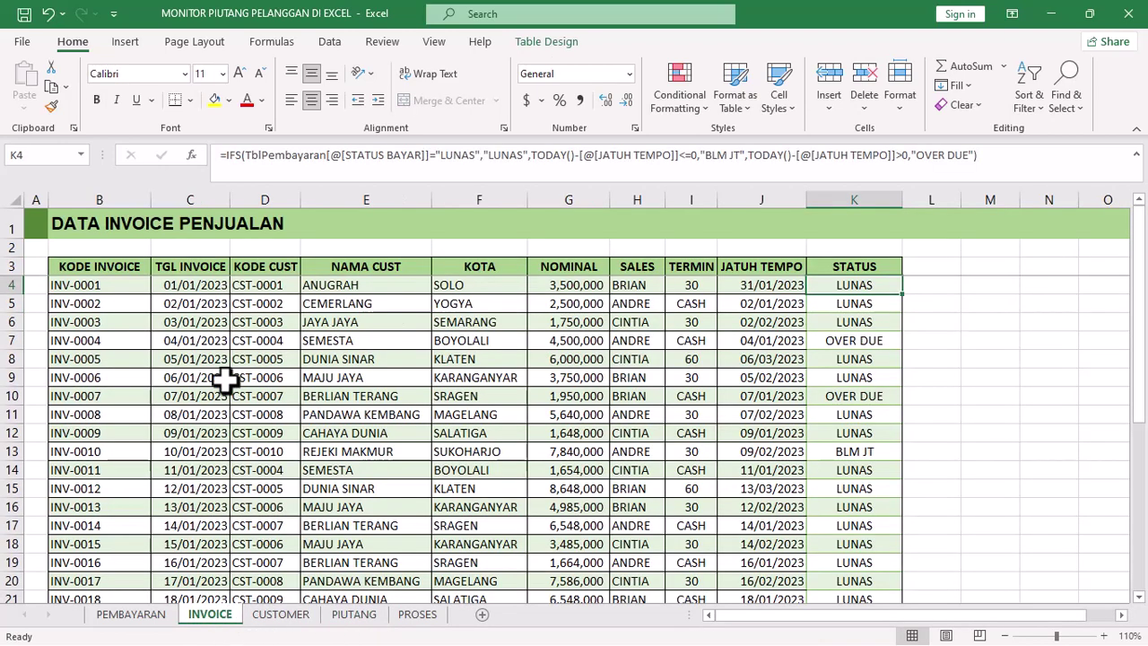
{"action": "left_click", "coordinate": [32, 224]}
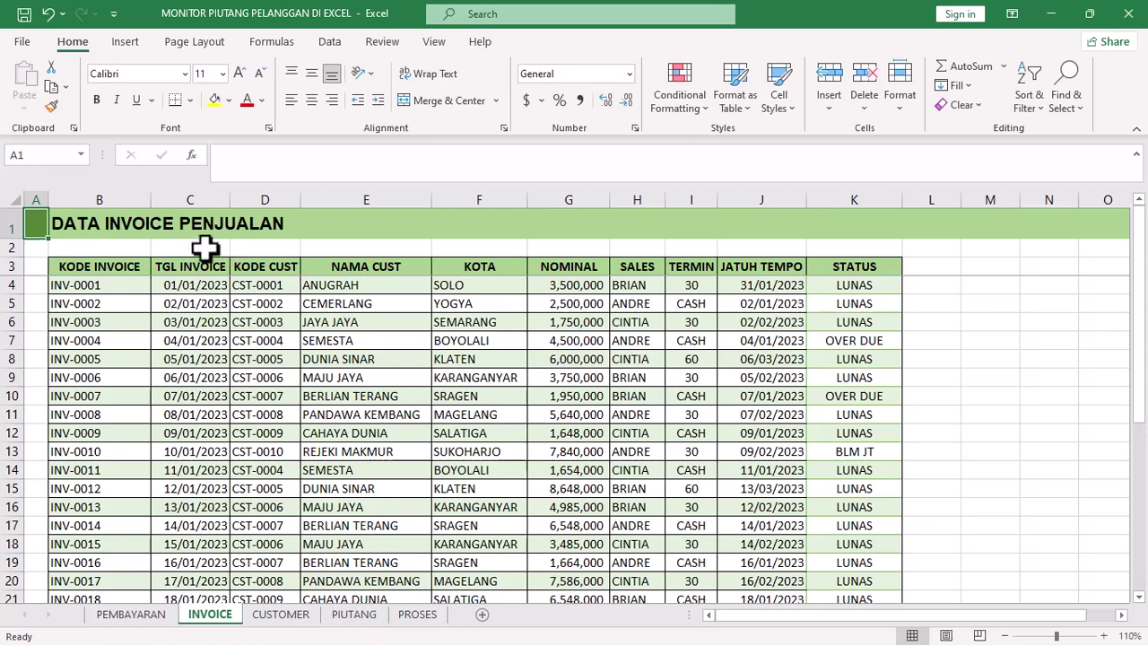
{"action": "left_click_drag", "start_coordinate": [91, 187], "coordinate": [856, 187]}
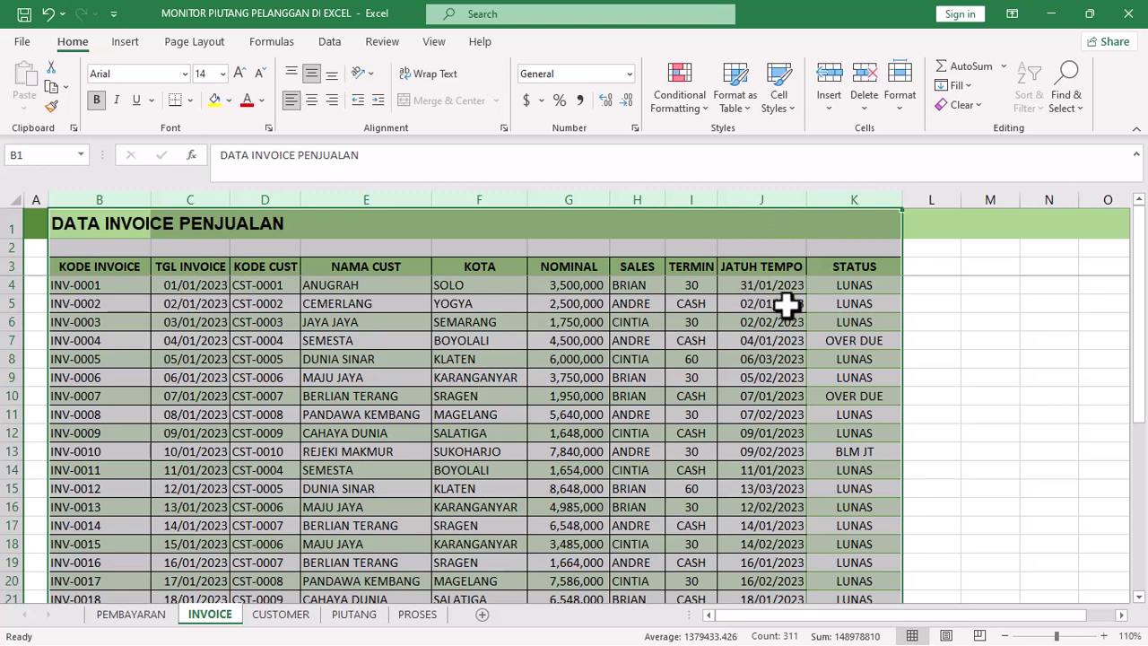
{"action": "left_click", "coordinate": [861, 283]}
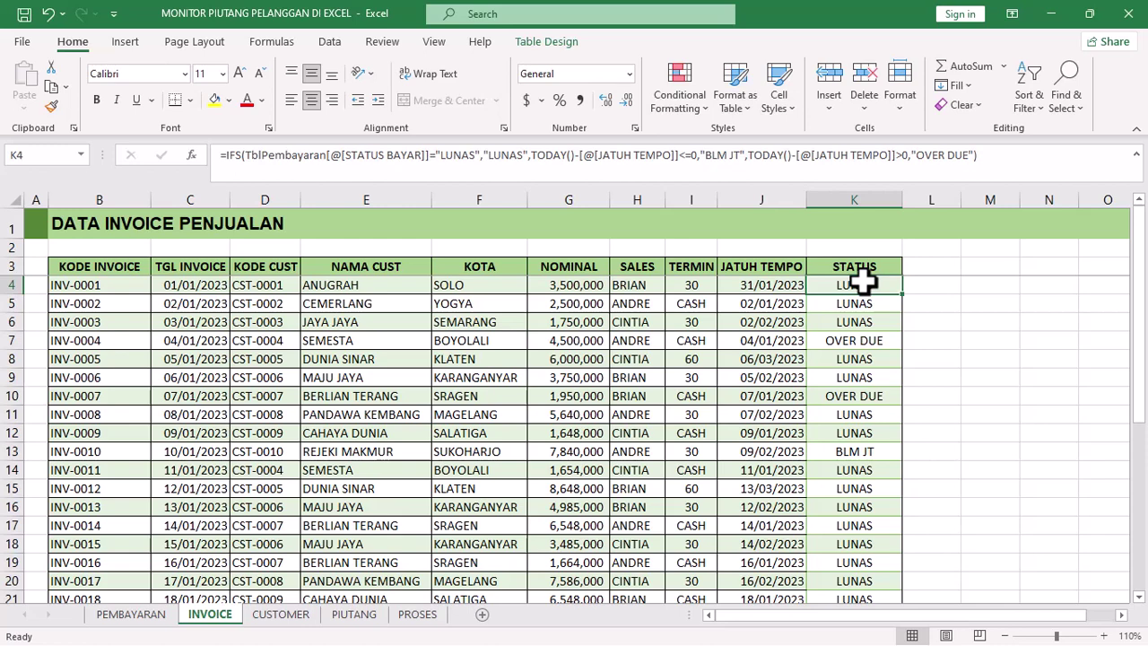
{"action": "left_click", "coordinate": [774, 285]}
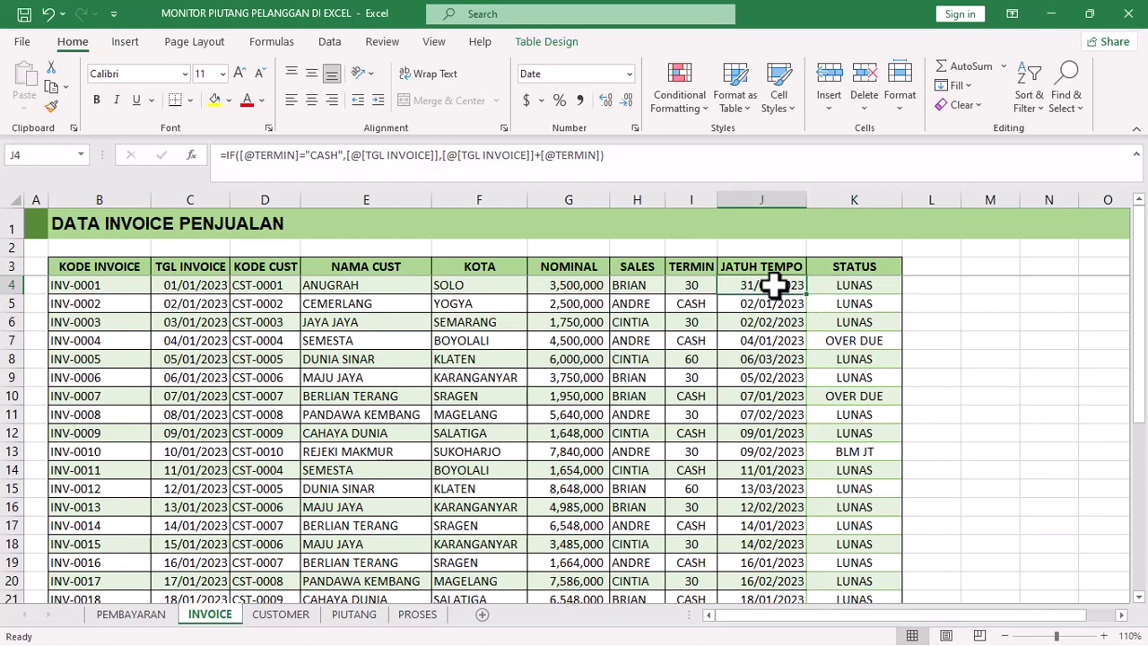
Check the choices offered for TERMIN and SALES in the first invoice row without changing either value
{"action": "left_click", "coordinate": [695, 285]}
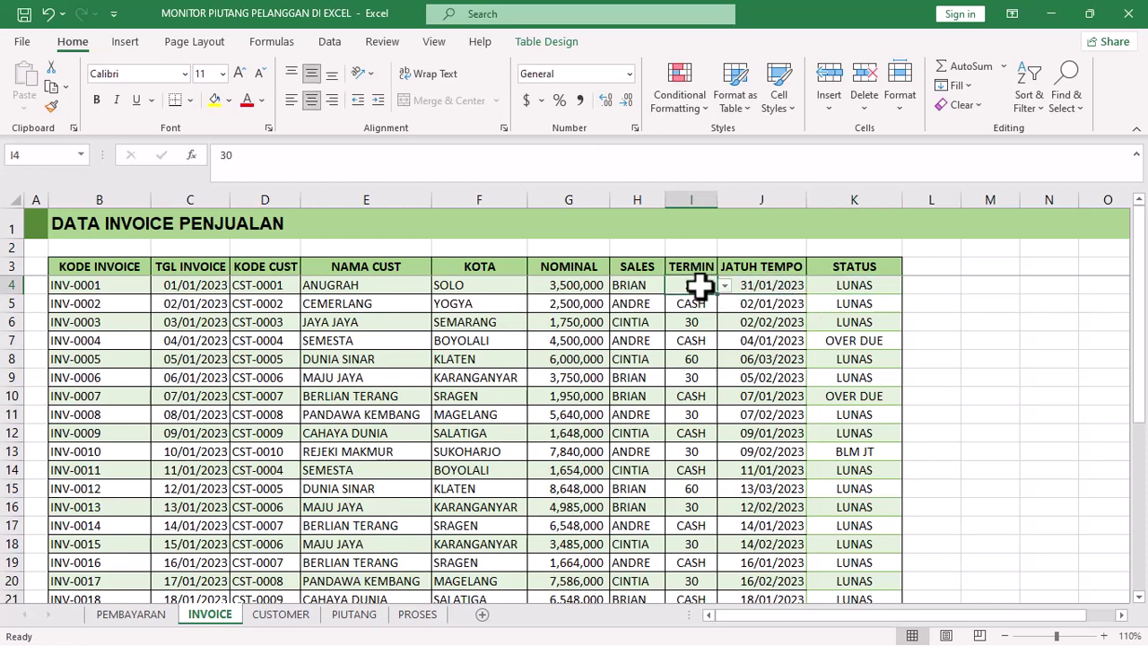
{"action": "left_click", "coordinate": [726, 285]}
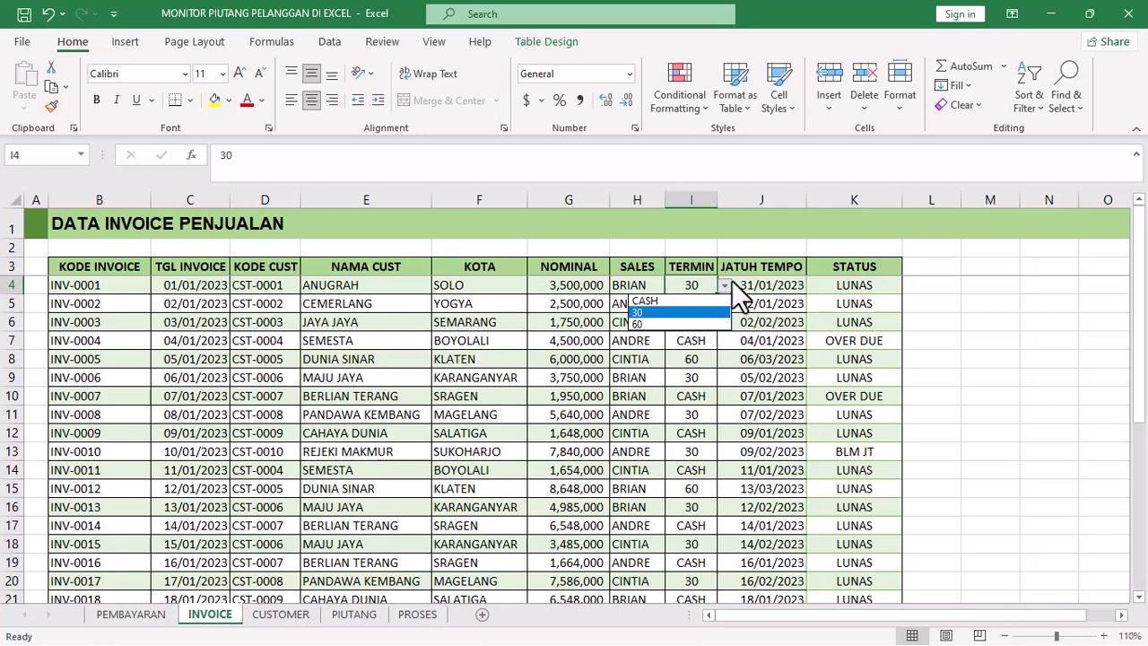
{"action": "left_click", "coordinate": [728, 284]}
{"action": "left_click", "coordinate": [639, 258]}
{"action": "left_click", "coordinate": [673, 285]}
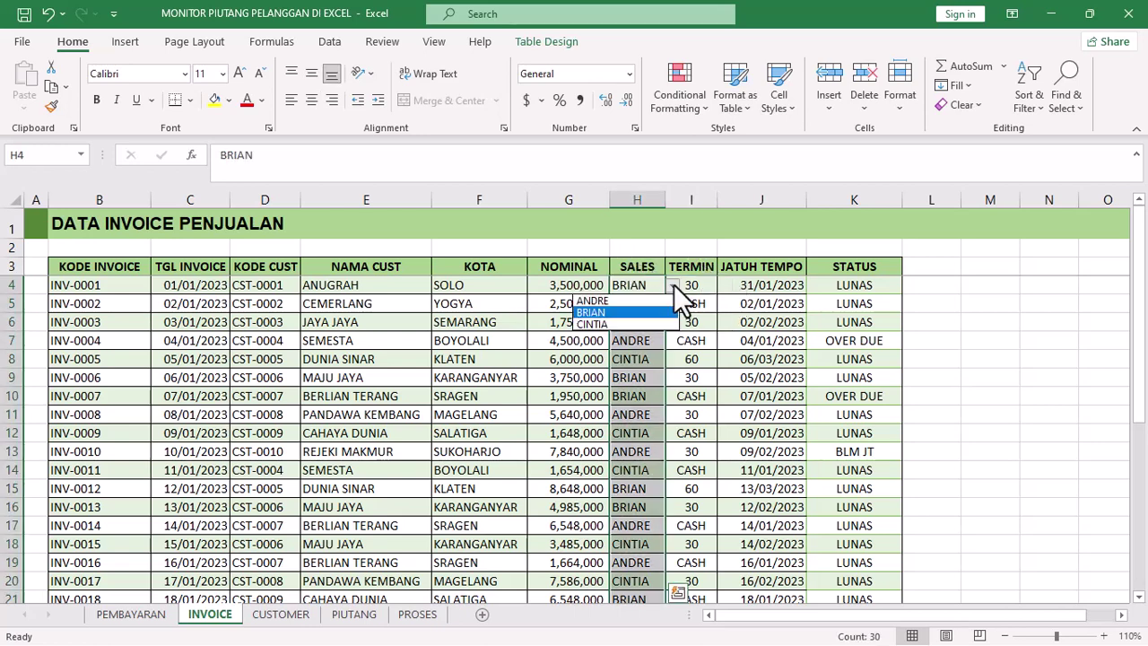
{"action": "left_click", "coordinate": [674, 284]}
{"action": "left_click", "coordinate": [654, 266]}
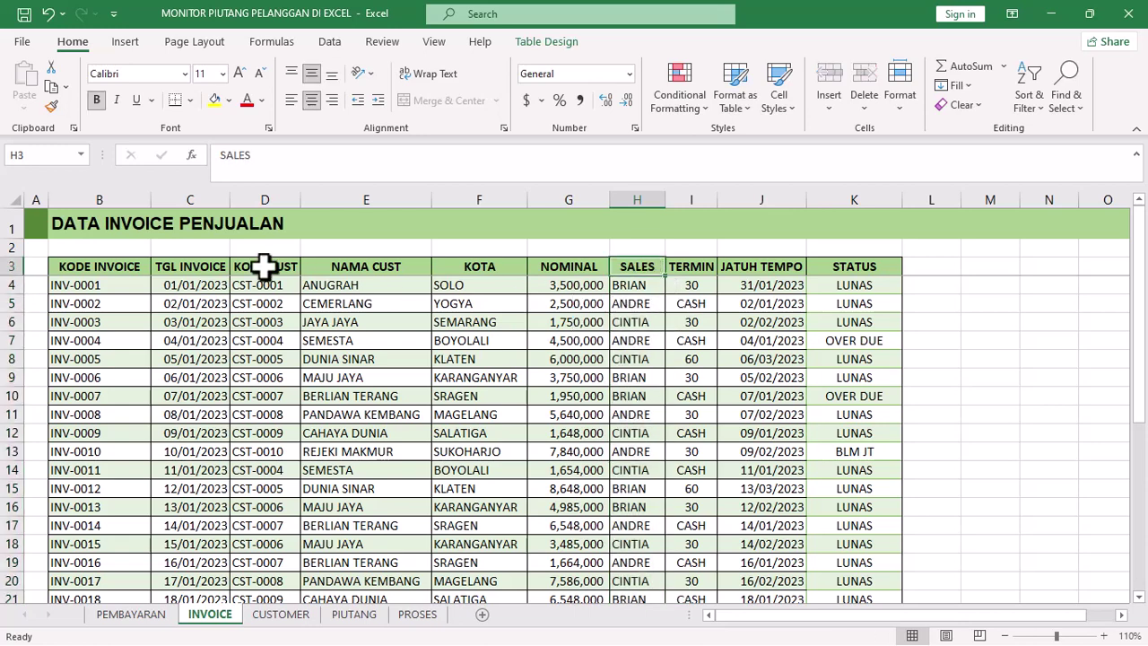
Select the whole invoice table from the KODE INVOICE header and check its table name and design settings
{"action": "left_click", "coordinate": [77, 262]}
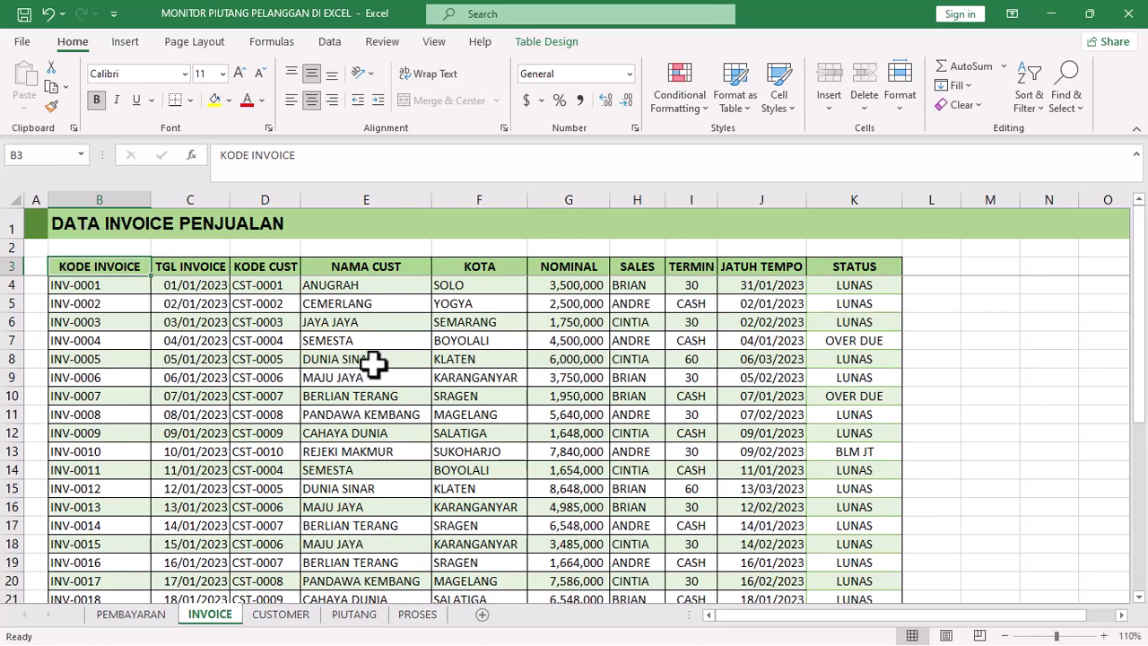
{"action": "key", "text": "ctrl+shift+End"}
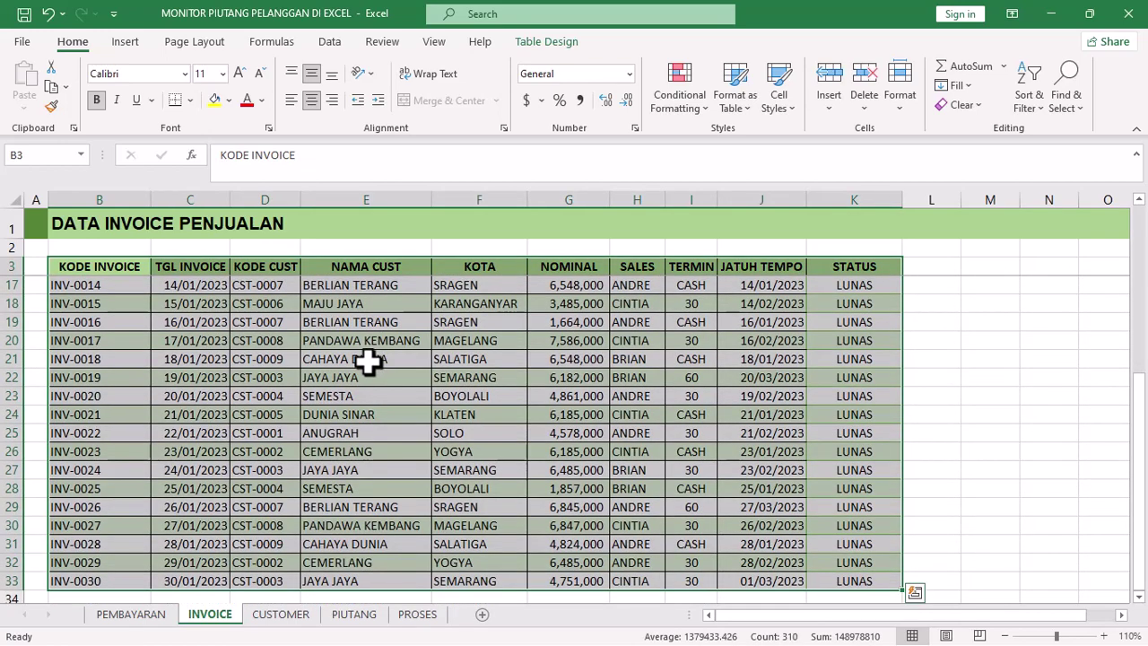
{"action": "left_click", "coordinate": [127, 45]}
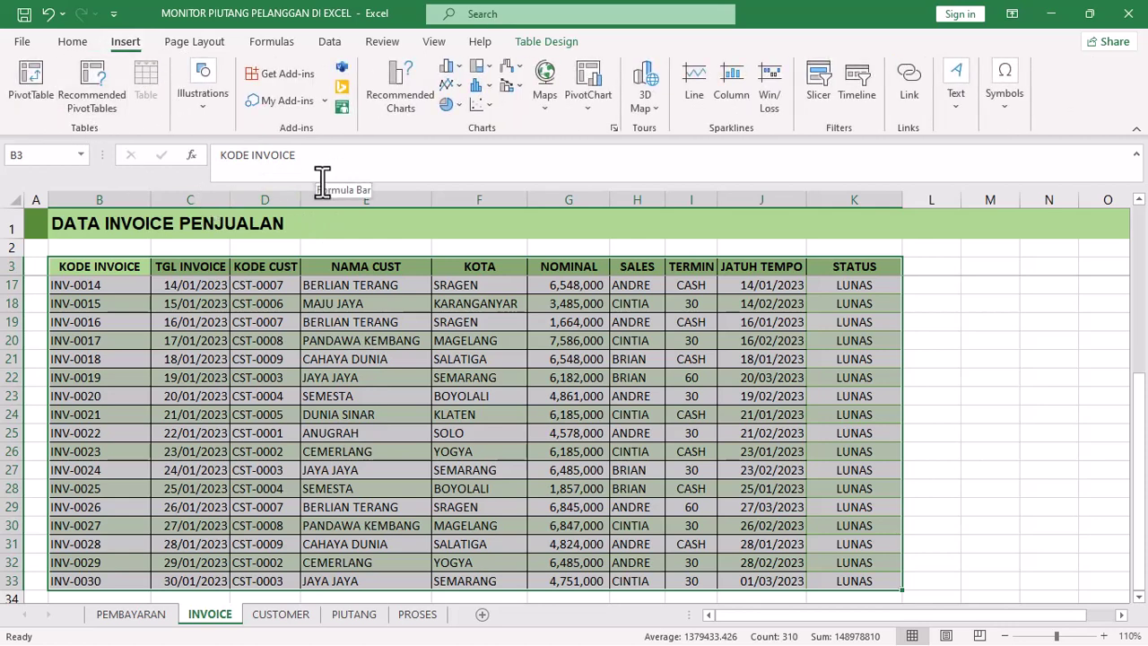
{"action": "left_click", "coordinate": [560, 42]}
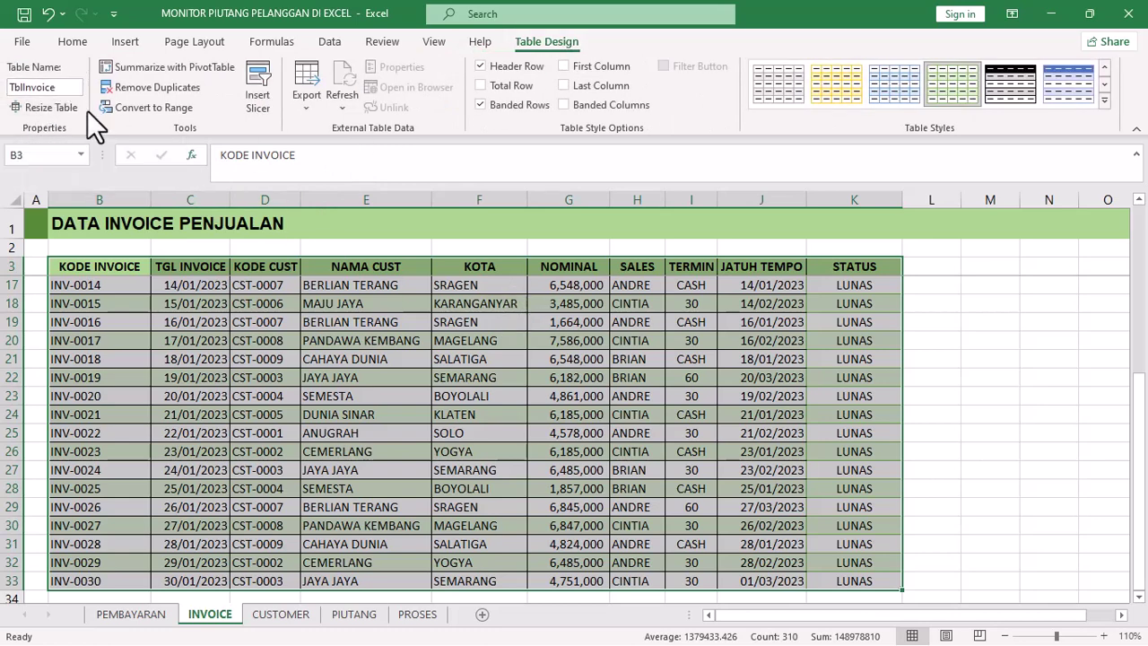
{"action": "left_click", "coordinate": [78, 39]}
{"action": "left_click", "coordinate": [467, 322]}
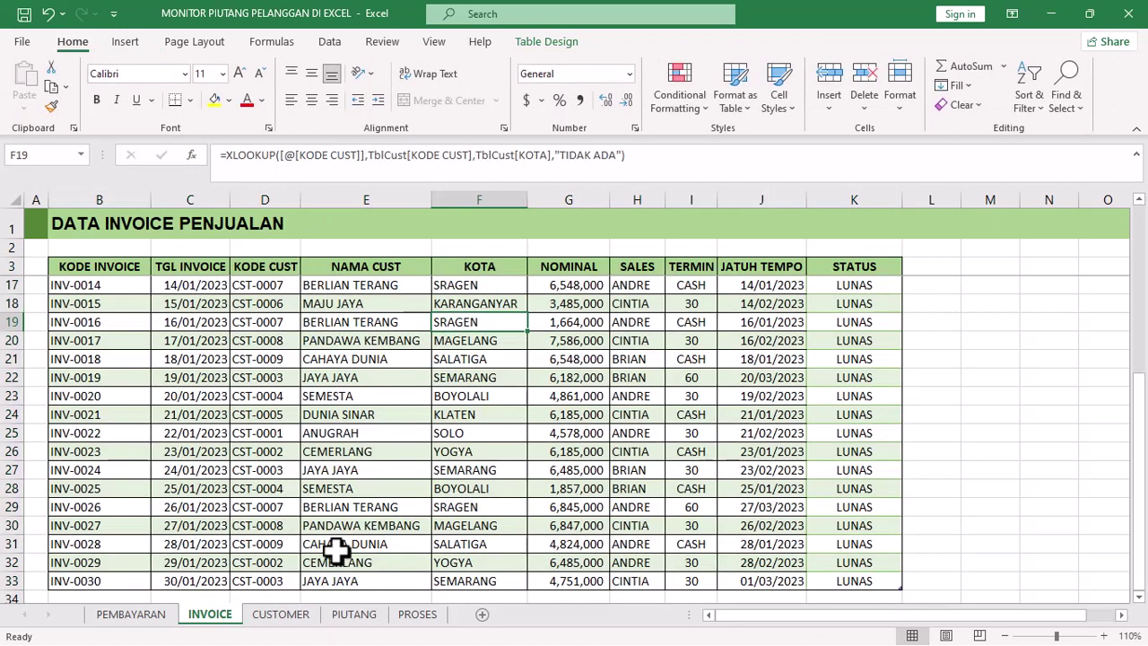
Review the KODE BAYAR, TGL BAYAR, INVOICE and STATUS BAYAR columns on the PEMBAYARAN sheet
{"action": "left_click", "coordinate": [159, 619]}
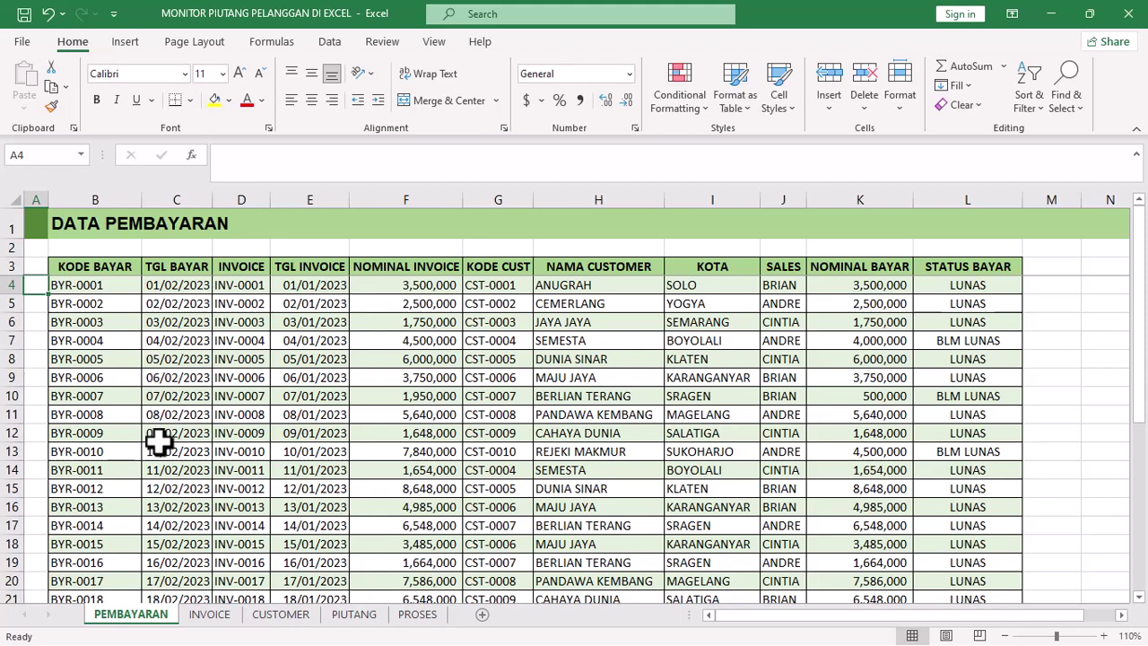
{"action": "left_click", "coordinate": [106, 191]}
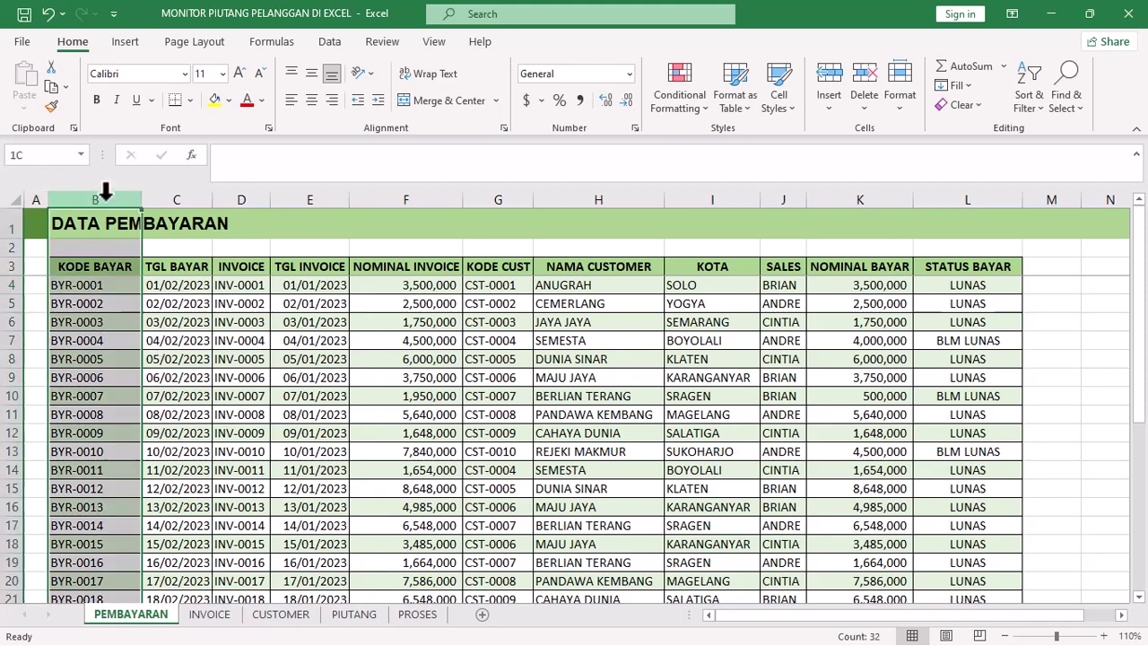
{"action": "left_click", "coordinate": [182, 191]}
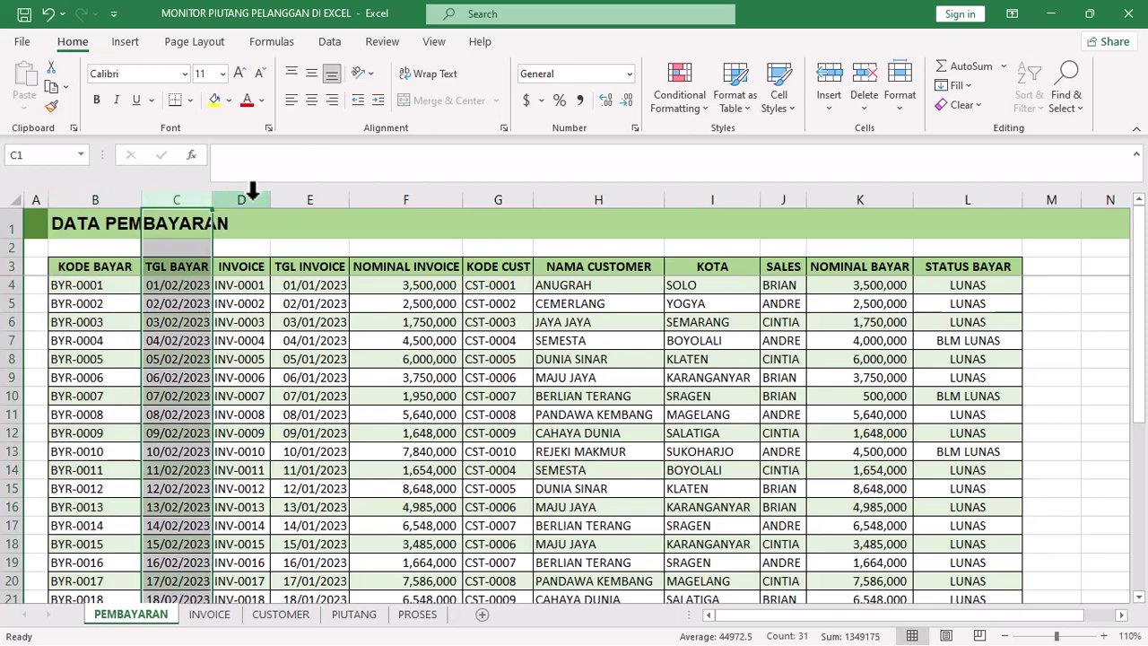
{"action": "left_click", "coordinate": [246, 191]}
{"action": "left_click", "coordinate": [975, 193]}
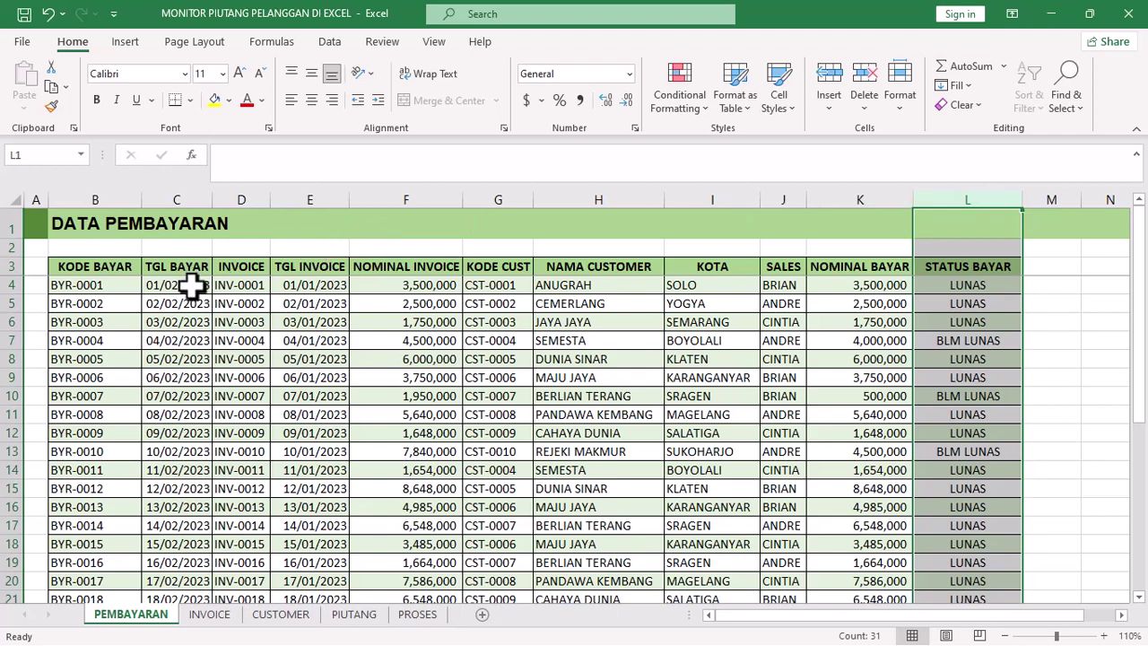
Compare the payment table's INVOICE entries with the INVOICE sheet and inspect the TGL INVOICE, STATUS BAYAR and NOMINAL INVOICE formulas
{"action": "left_click", "coordinate": [248, 287]}
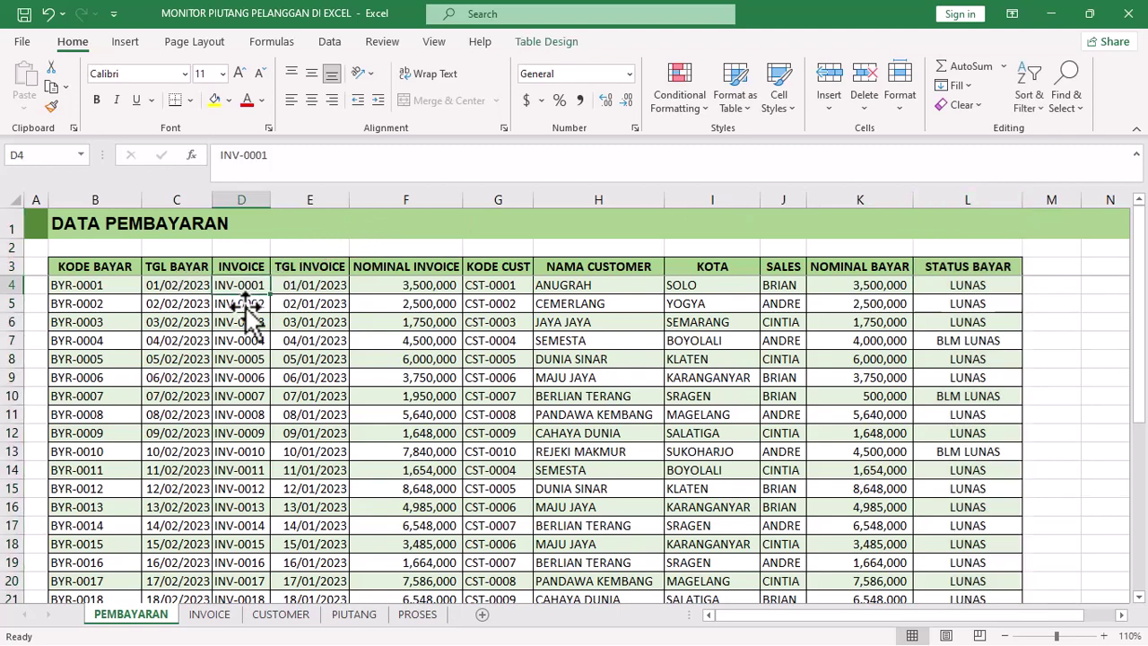
{"action": "left_click", "coordinate": [222, 617]}
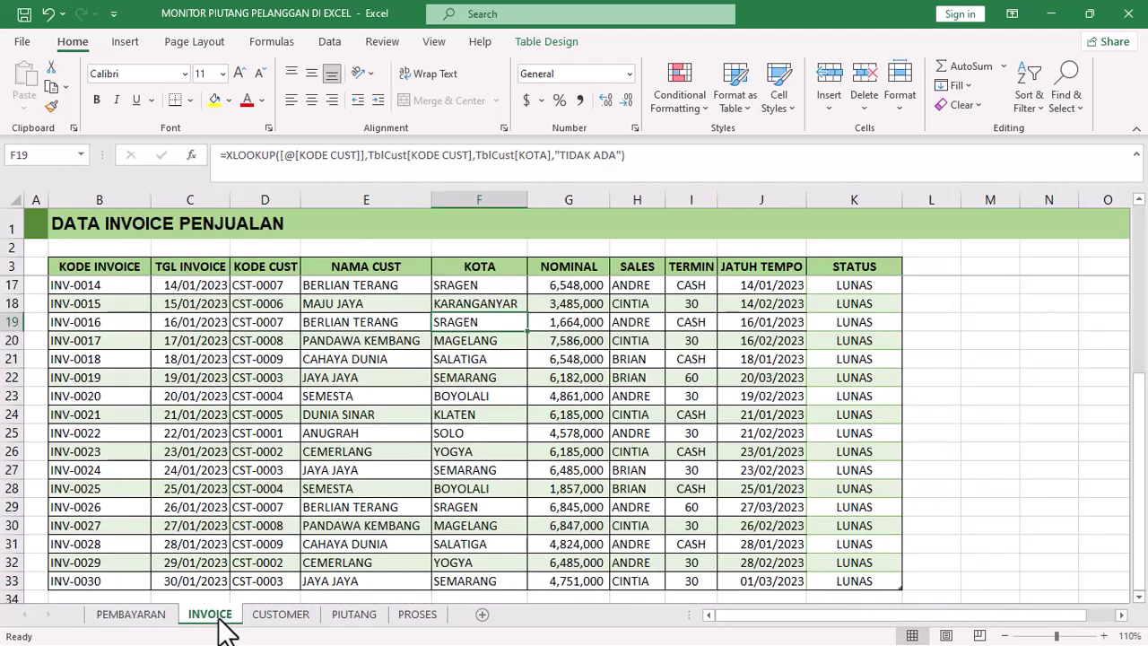
{"action": "left_click", "coordinate": [151, 617]}
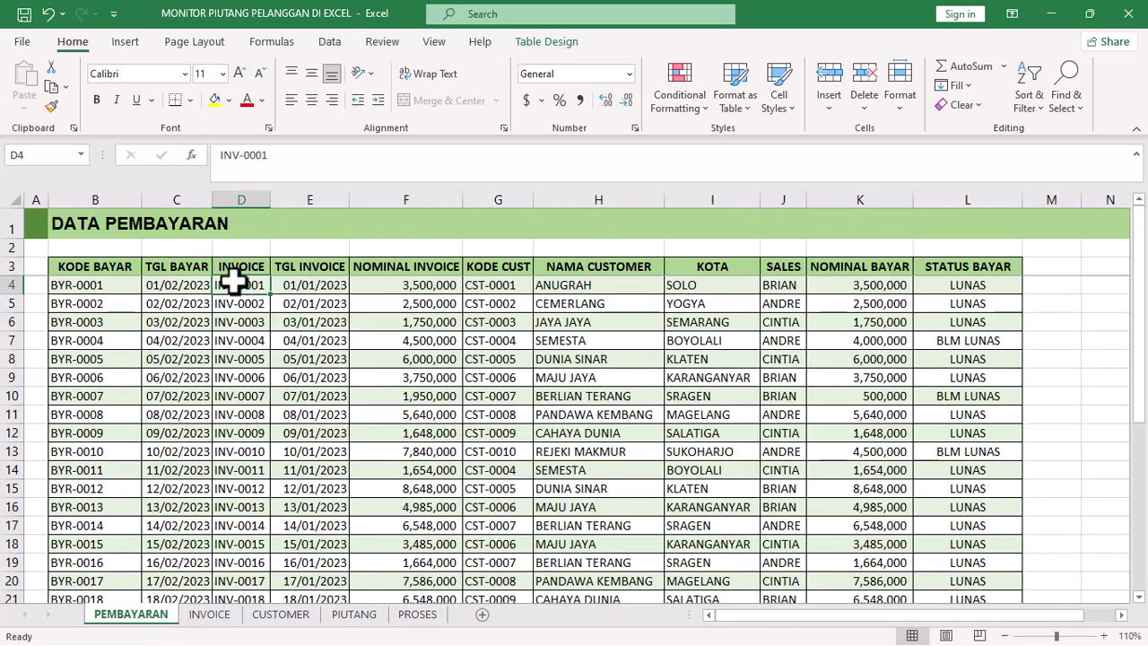
{"action": "left_click", "coordinate": [305, 283]}
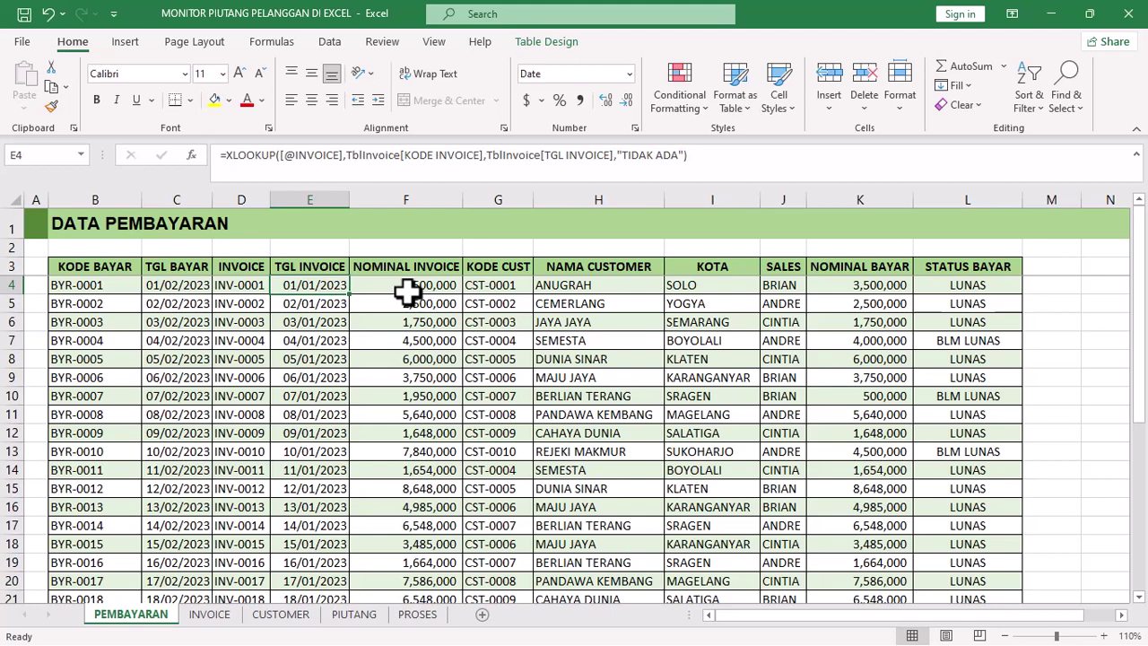
{"action": "left_click", "coordinate": [985, 288]}
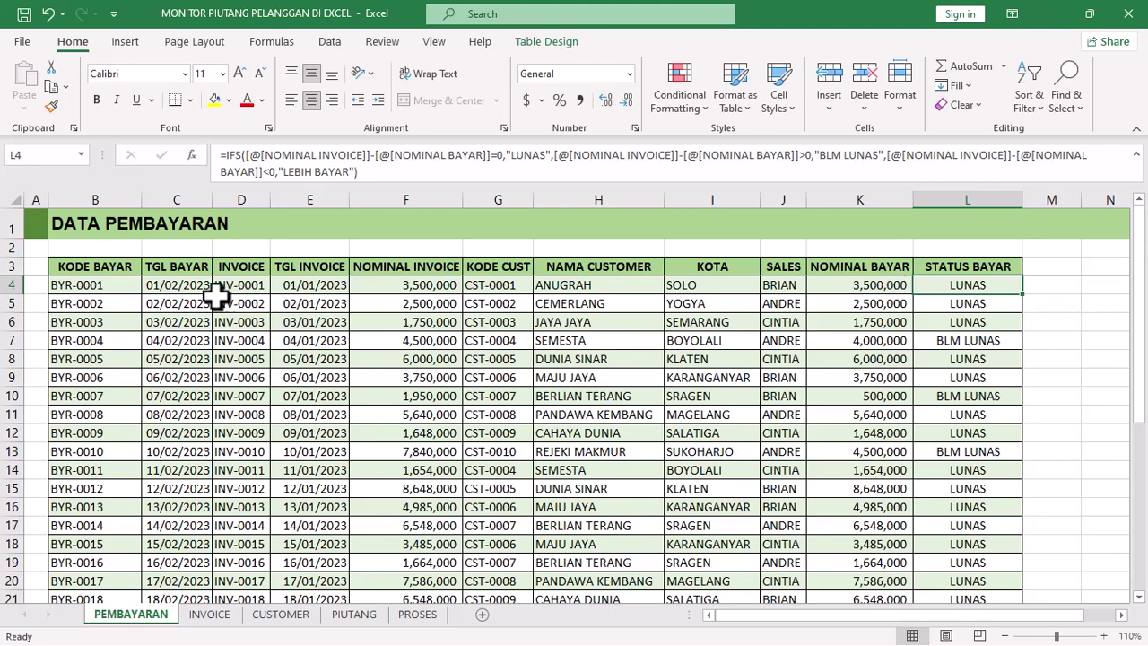
{"action": "left_click", "coordinate": [11, 285]}
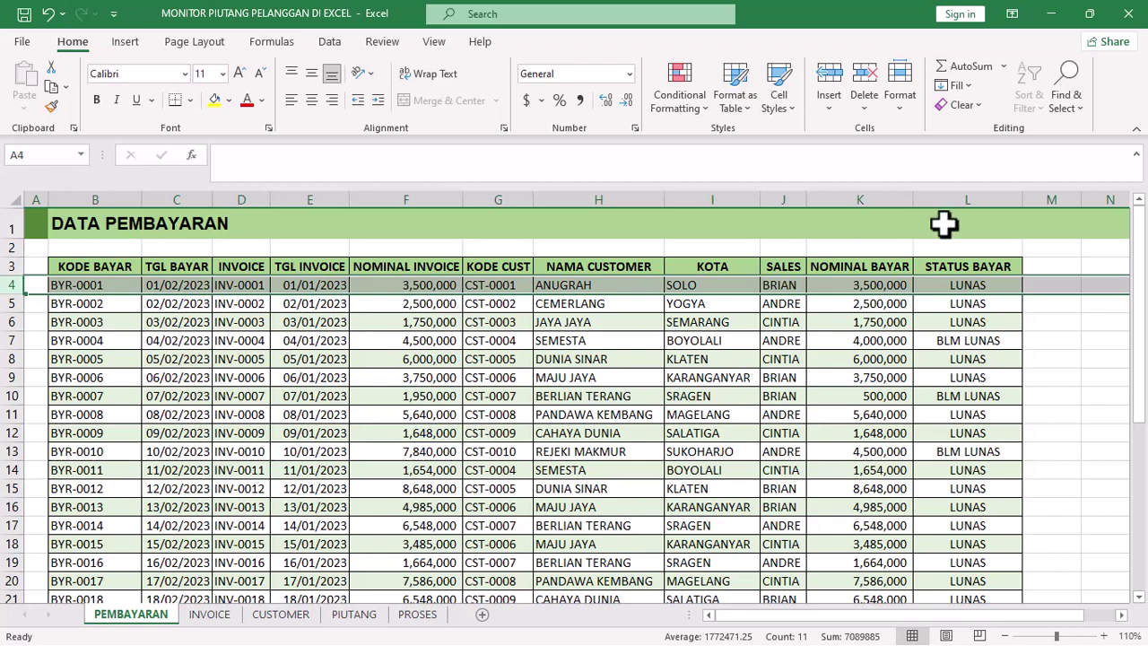
{"action": "left_click", "coordinate": [433, 327]}
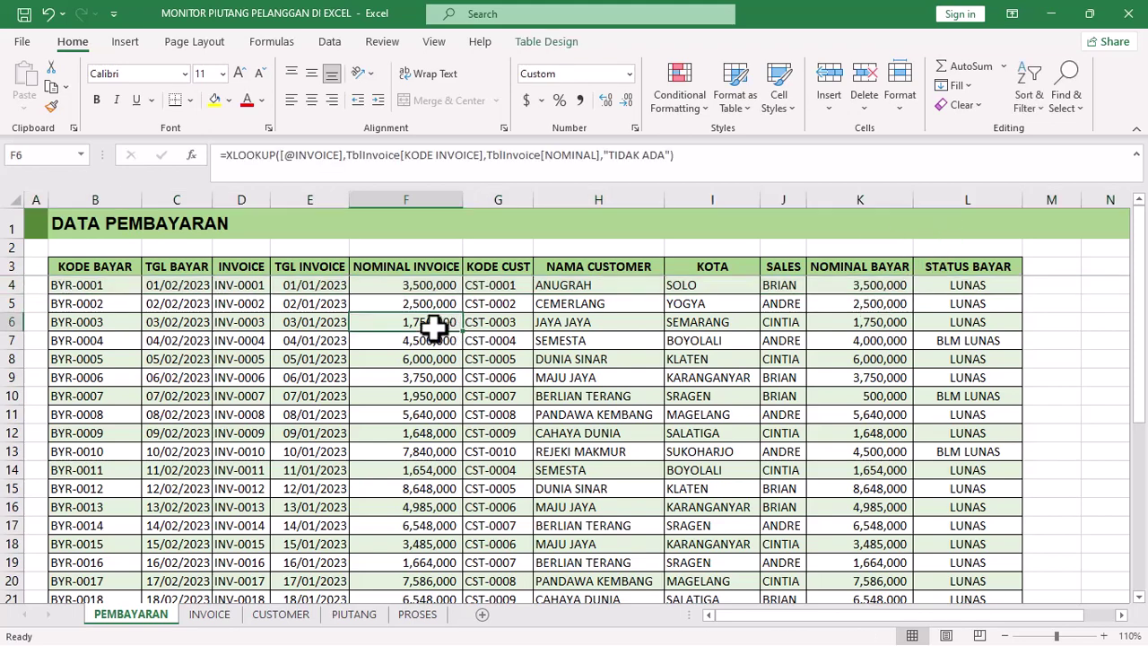
Review the full extent of the payment table from the KODE BAYAR header to its last row
{"action": "left_click", "coordinate": [103, 271]}
{"action": "key", "text": "ctrl+shift+Right"}
{"action": "key", "text": "ctrl+shift+Down"}
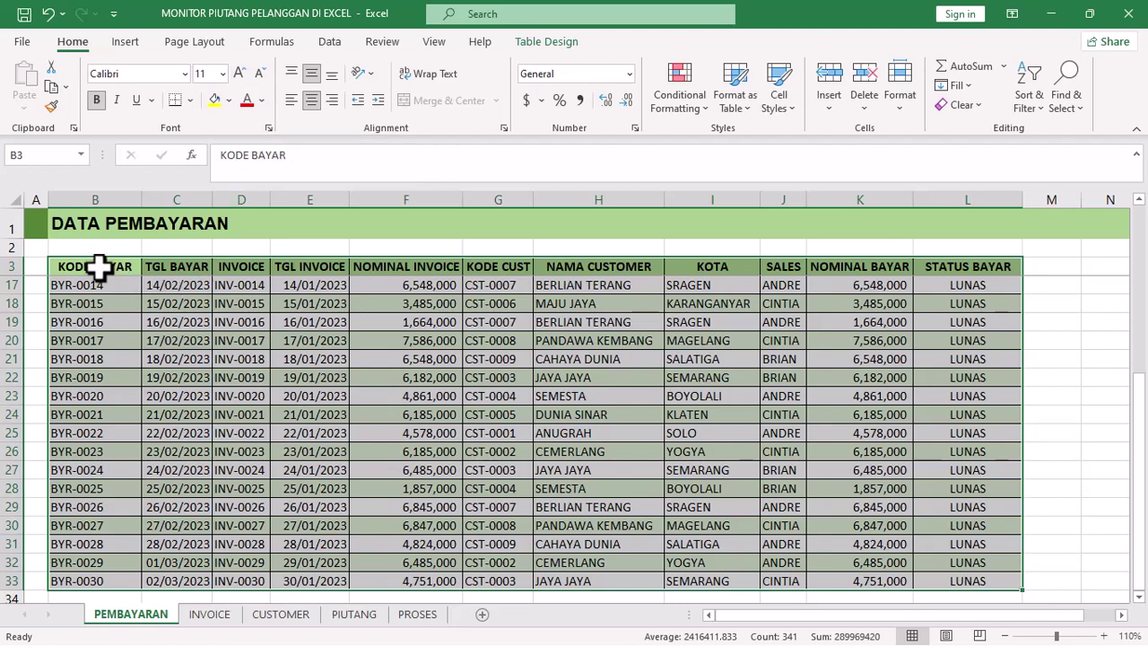
{"action": "left_click", "coordinate": [97, 266]}
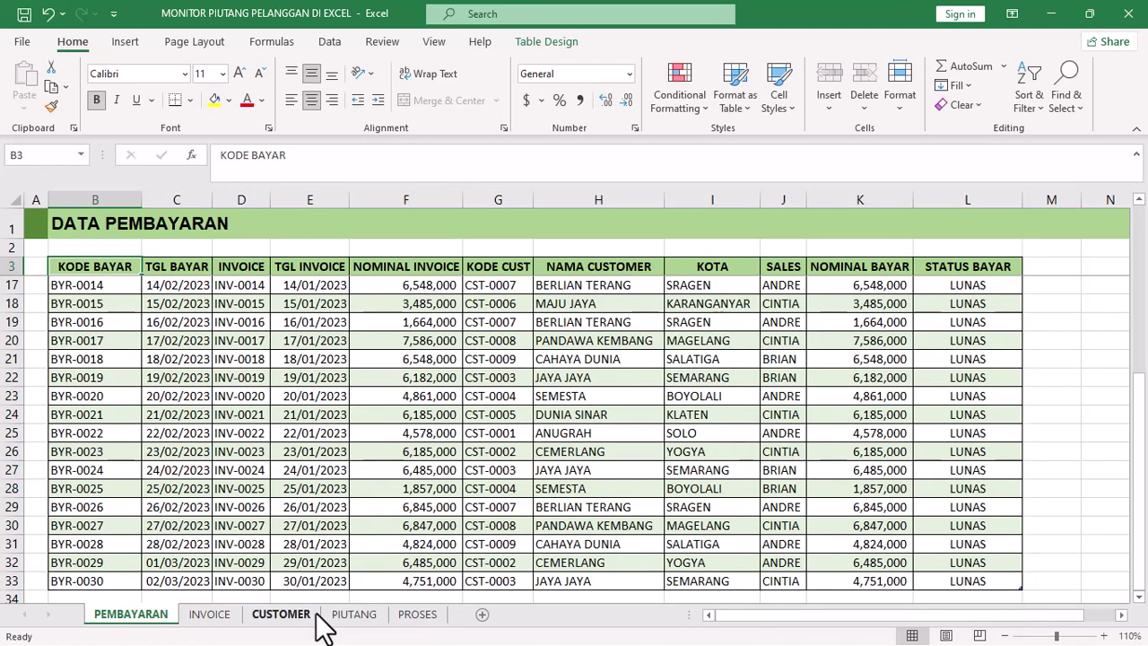
Examine the PIUTANG and OVER DUE (HARI) columns of the customer table on the PIUTANG sheet
{"action": "left_click", "coordinate": [353, 619]}
{"action": "left_click", "coordinate": [339, 494]}
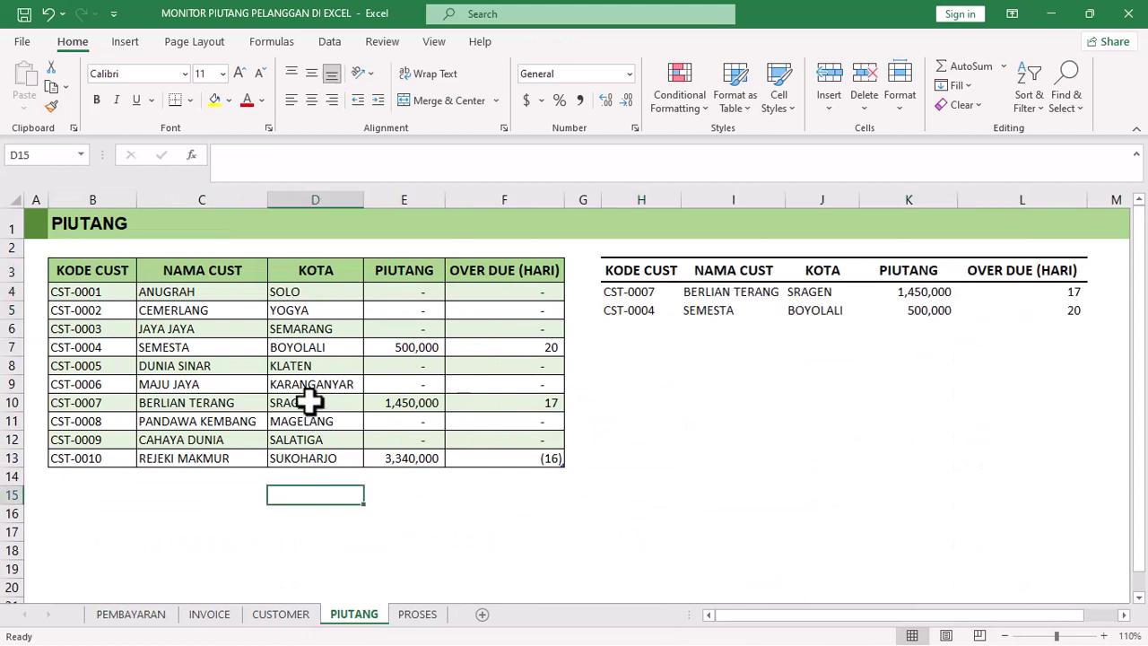
{"action": "left_click", "coordinate": [410, 199]}
{"action": "left_click", "coordinate": [500, 195]}
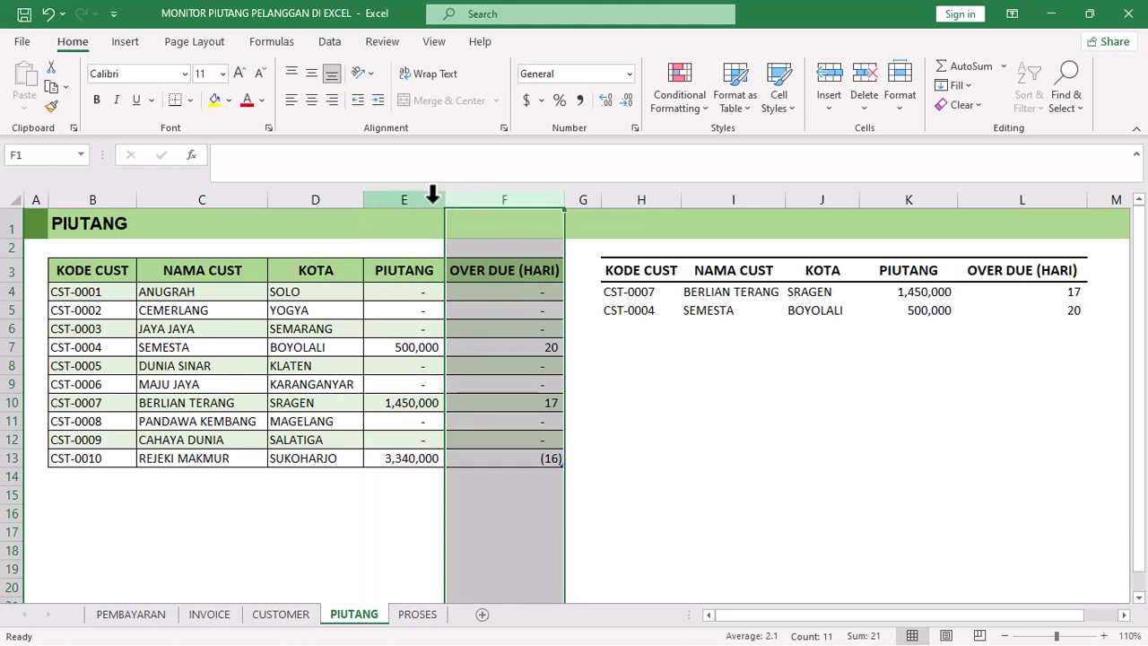
{"action": "left_click", "coordinate": [433, 195]}
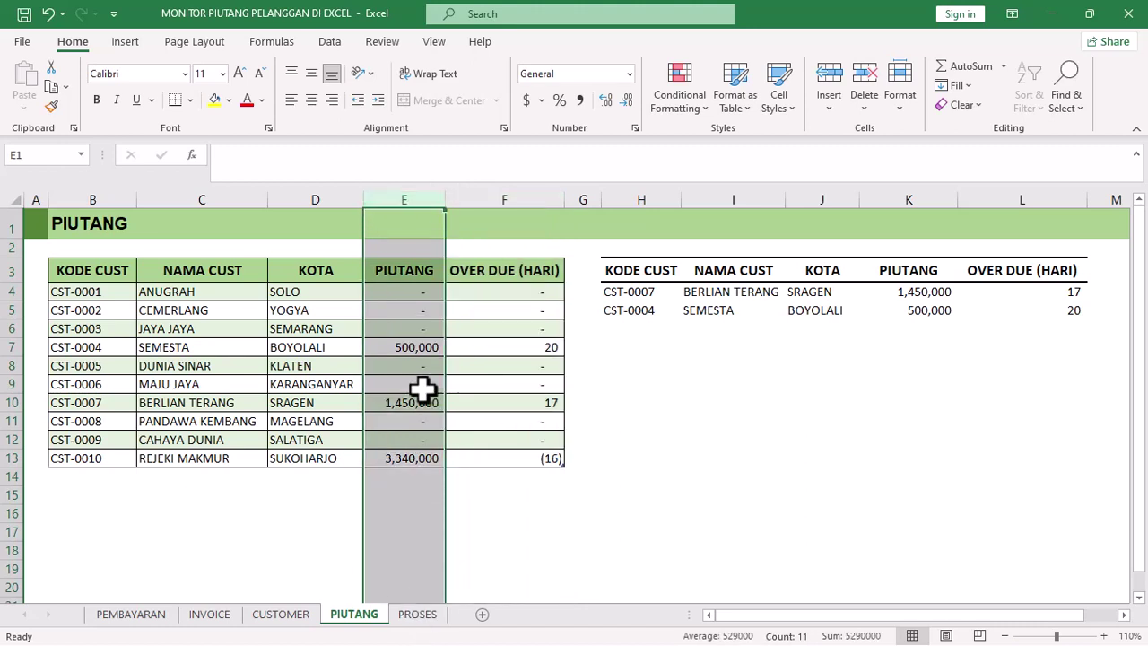
{"action": "left_click", "coordinate": [528, 196], "text": "shift"}
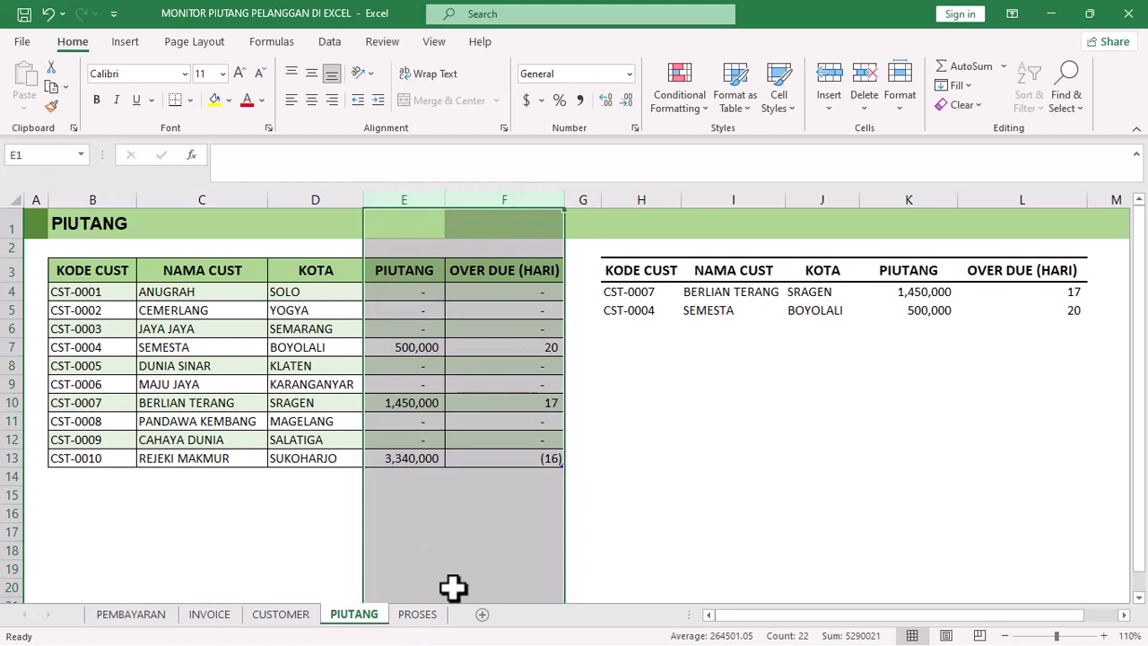
On the PROSES sheet, start a SUMIFS formula in the first customer's PIUTANG cell with TblInvoice[NOMINAL] as the sum range
{"action": "left_click", "coordinate": [427, 615]}
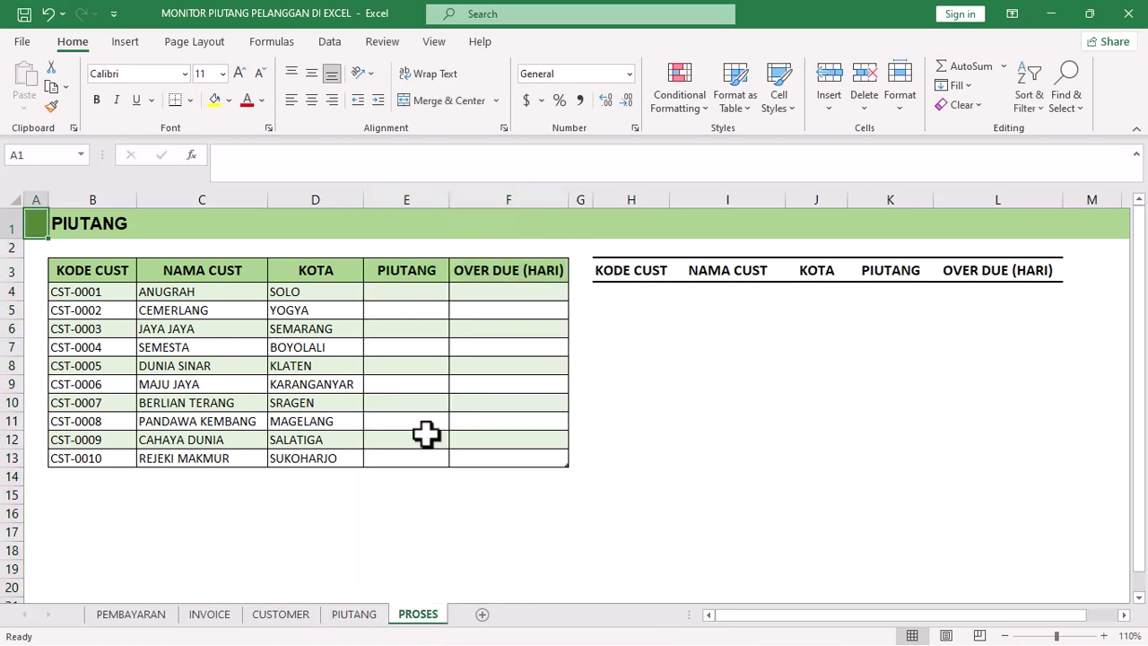
{"action": "left_click", "coordinate": [402, 292]}
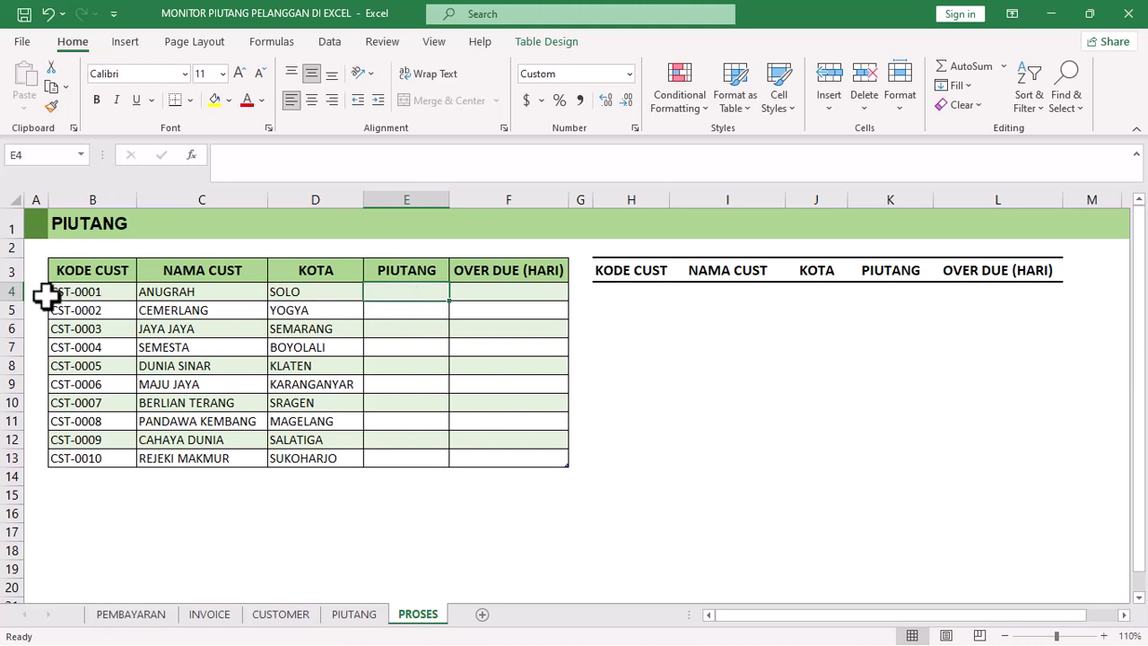
{"action": "left_click", "coordinate": [8, 292]}
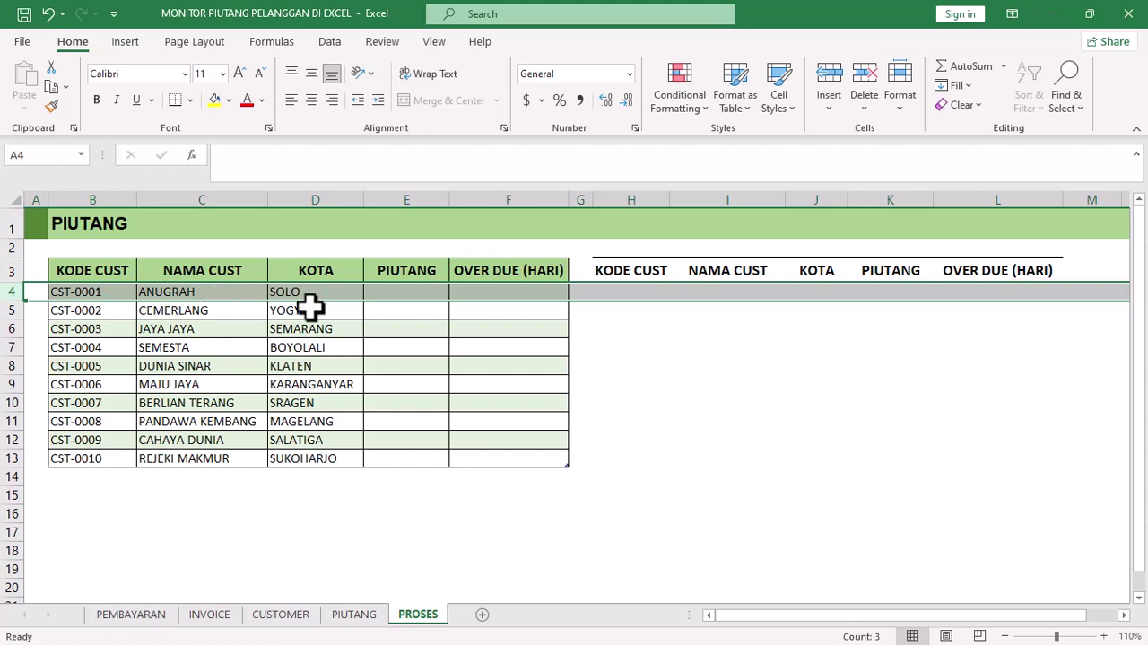
{"action": "left_click", "coordinate": [391, 294]}
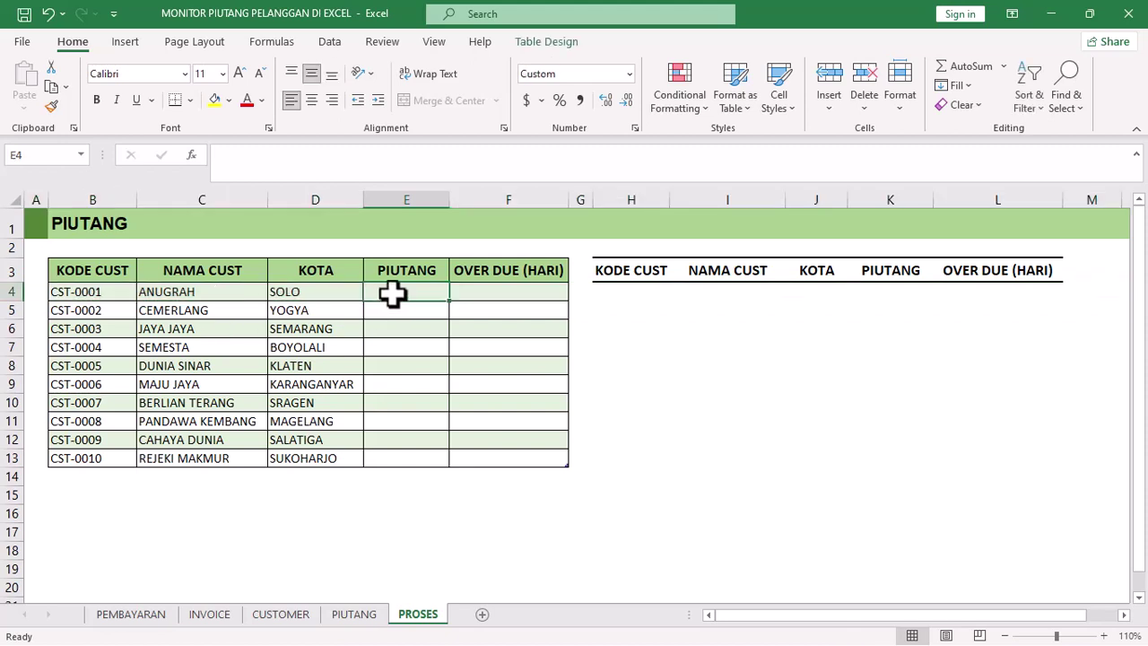
{"action": "type", "text": "="}
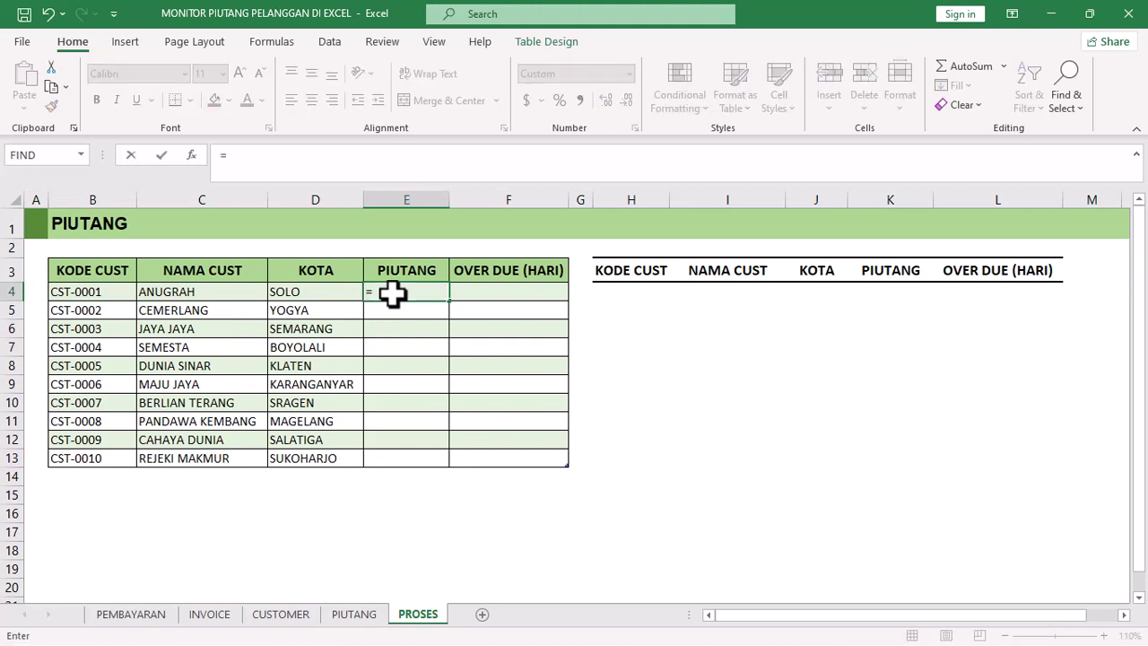
{"action": "type", "text": "SUMIFS("}
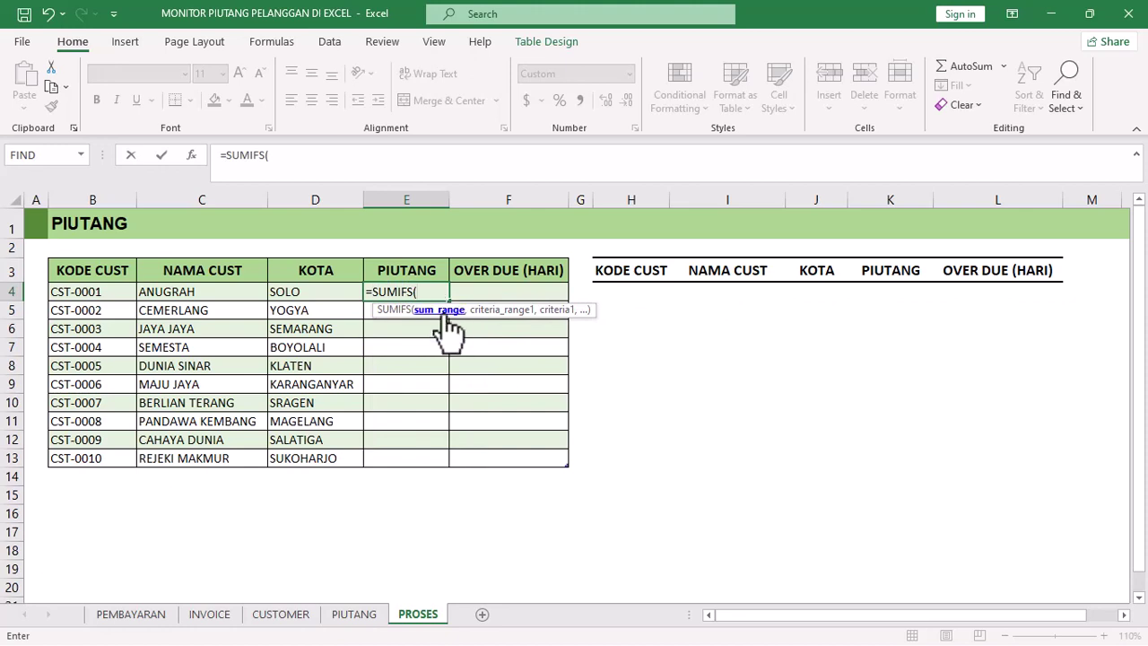
{"action": "left_click", "coordinate": [215, 617]}
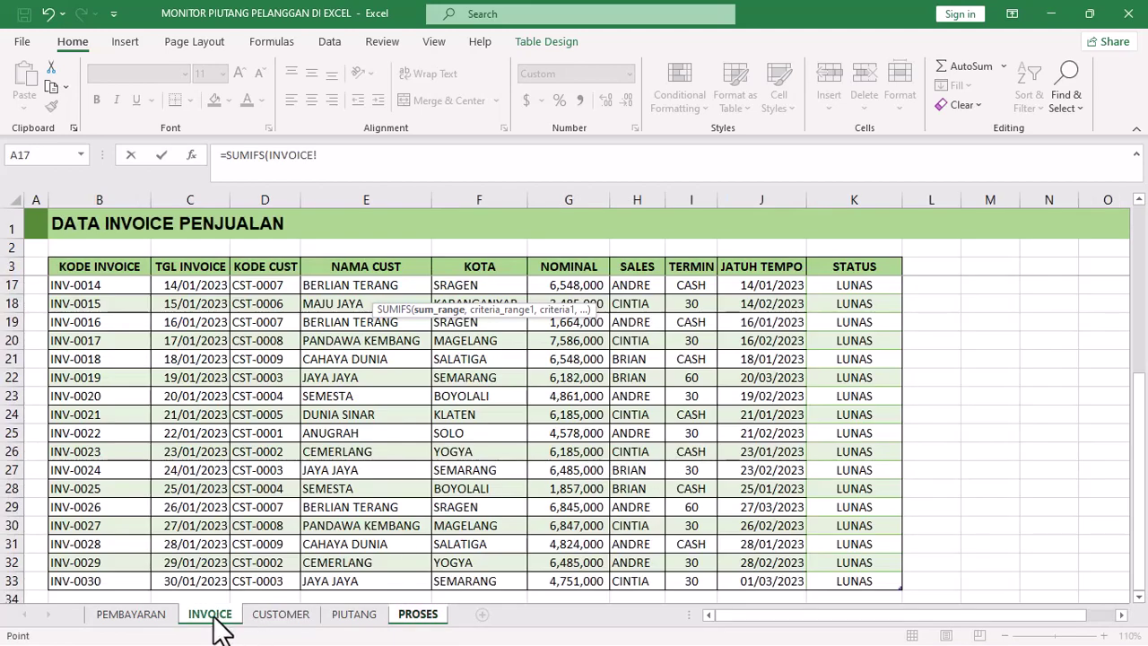
{"action": "left_click", "coordinate": [580, 250]}
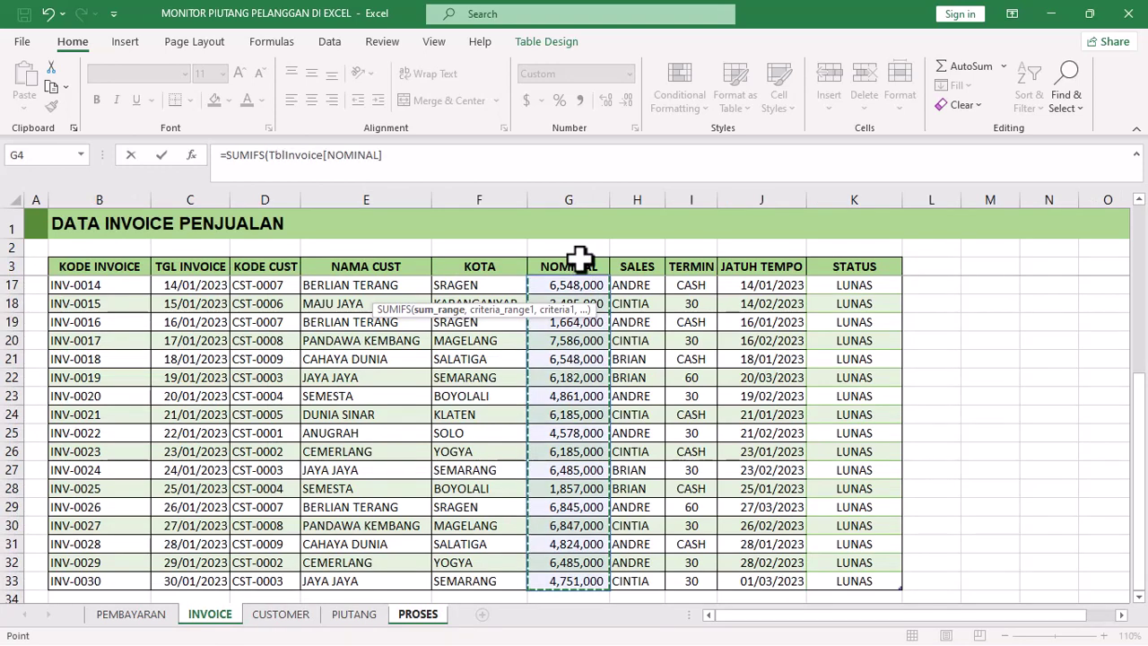
{"action": "type", "text": ","}
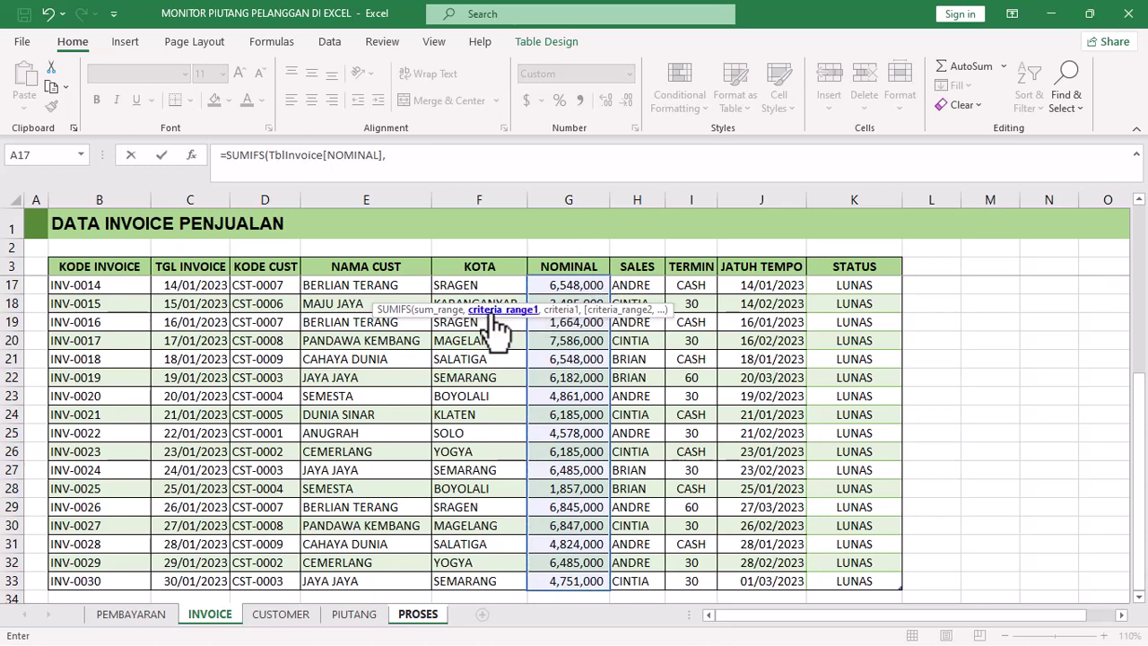
Add TblInvoice[KODE CUST] as the SUMIFS criteria range and the current row's [@[KODE CUST]] as its criterion
{"action": "left_click", "coordinate": [264, 253]}
{"action": "type", "text": ","}
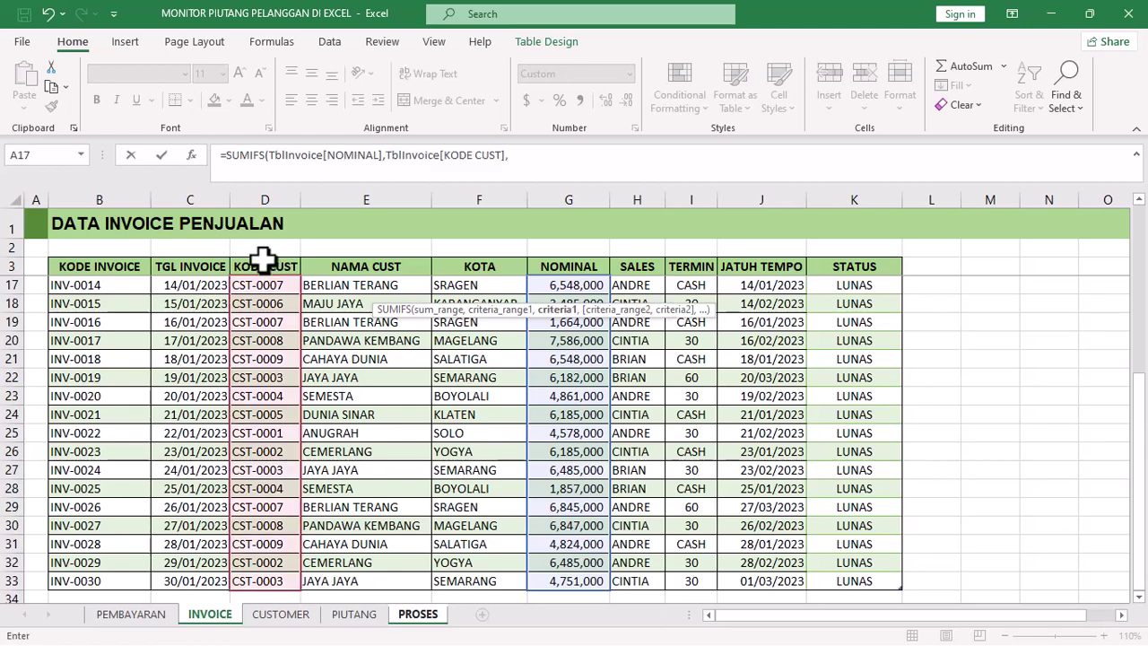
{"action": "left_click", "coordinate": [420, 617]}
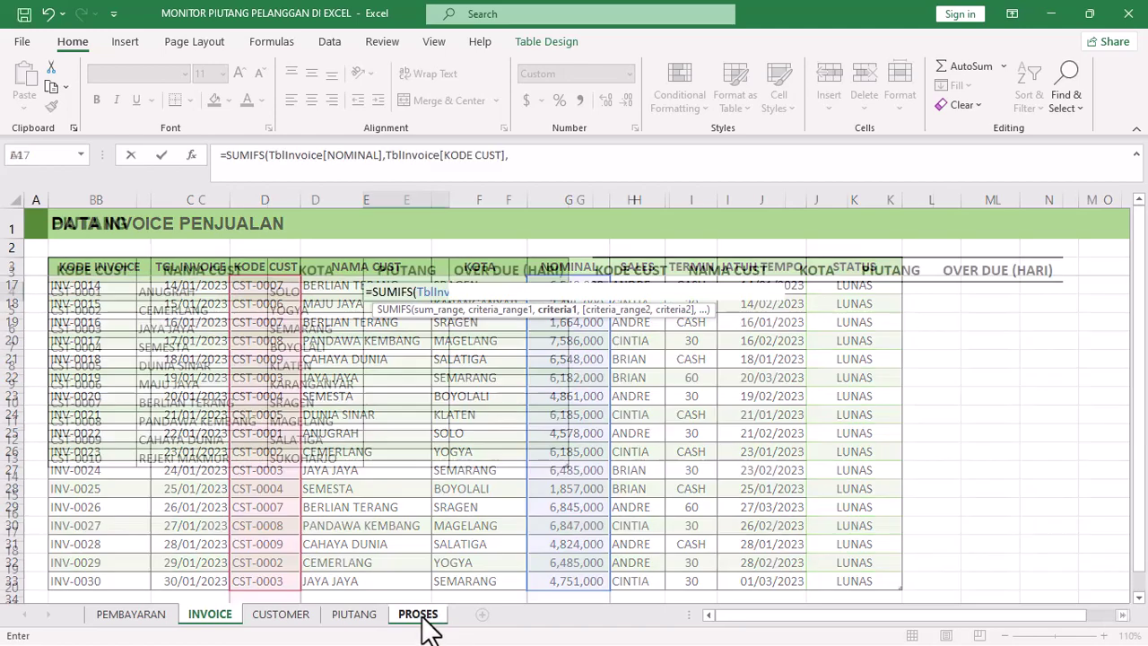
{"action": "left_click", "coordinate": [102, 294]}
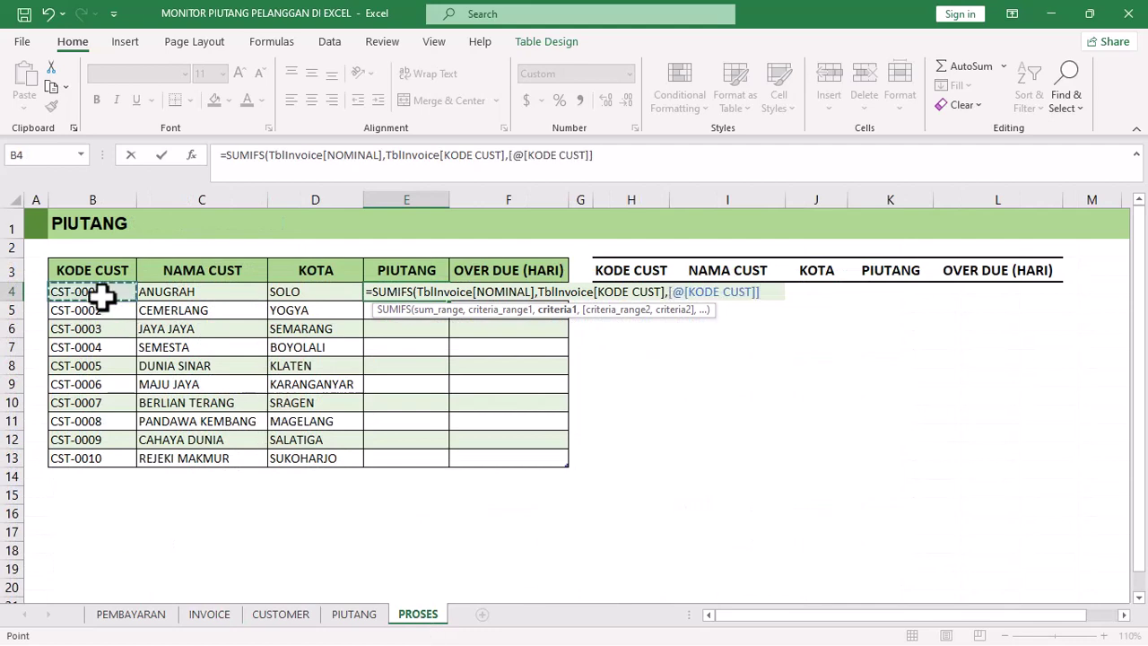
Complete the PIUTANG formula by subtracting SUMIFS(TblPembayaran[NOMINAL BAYAR],TblPembayaran[KODE CUST],[@[KODE CUST]])
{"action": "type", "text": ")-"}
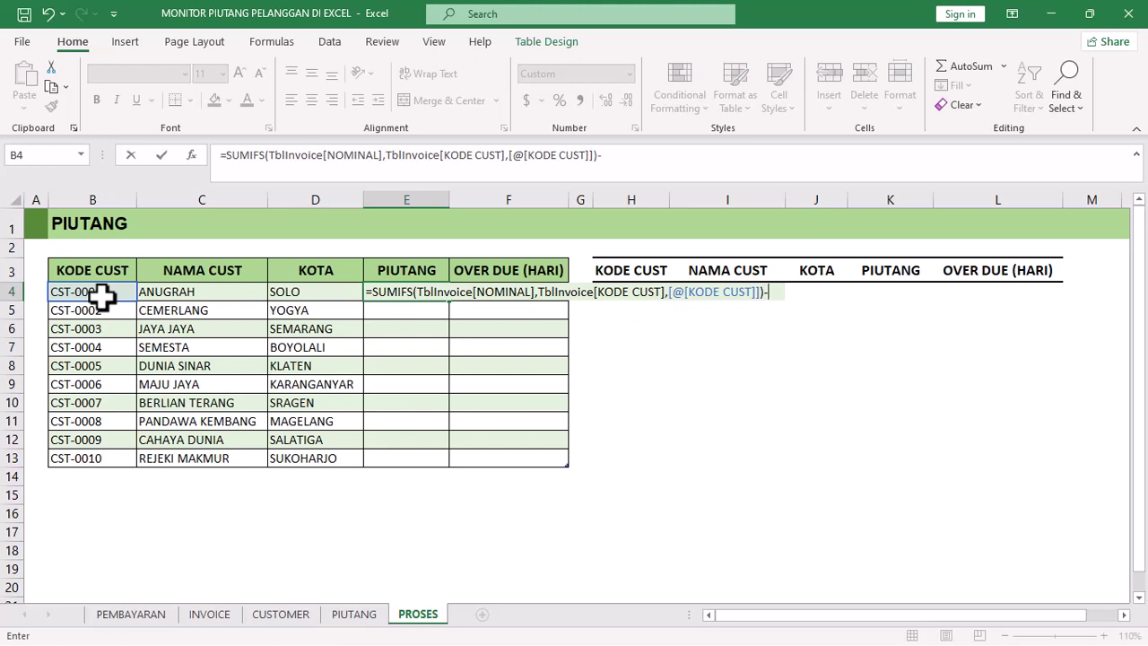
{"action": "type", "text": "SUMIFS("}
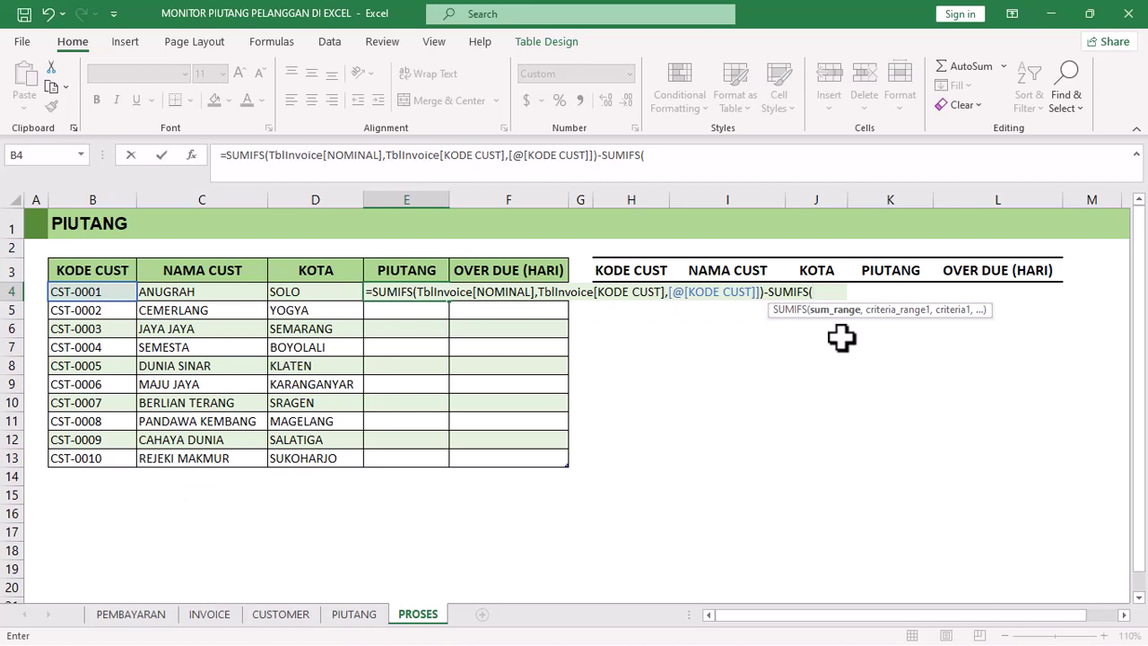
{"action": "left_click", "coordinate": [130, 619]}
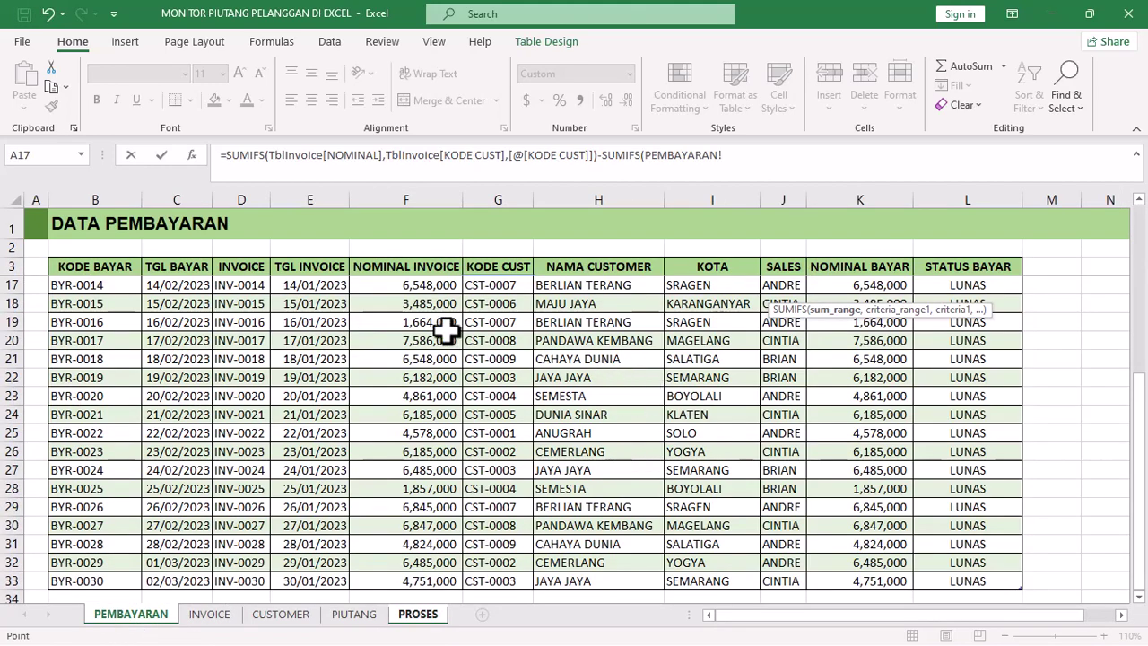
{"action": "left_click", "coordinate": [872, 253]}
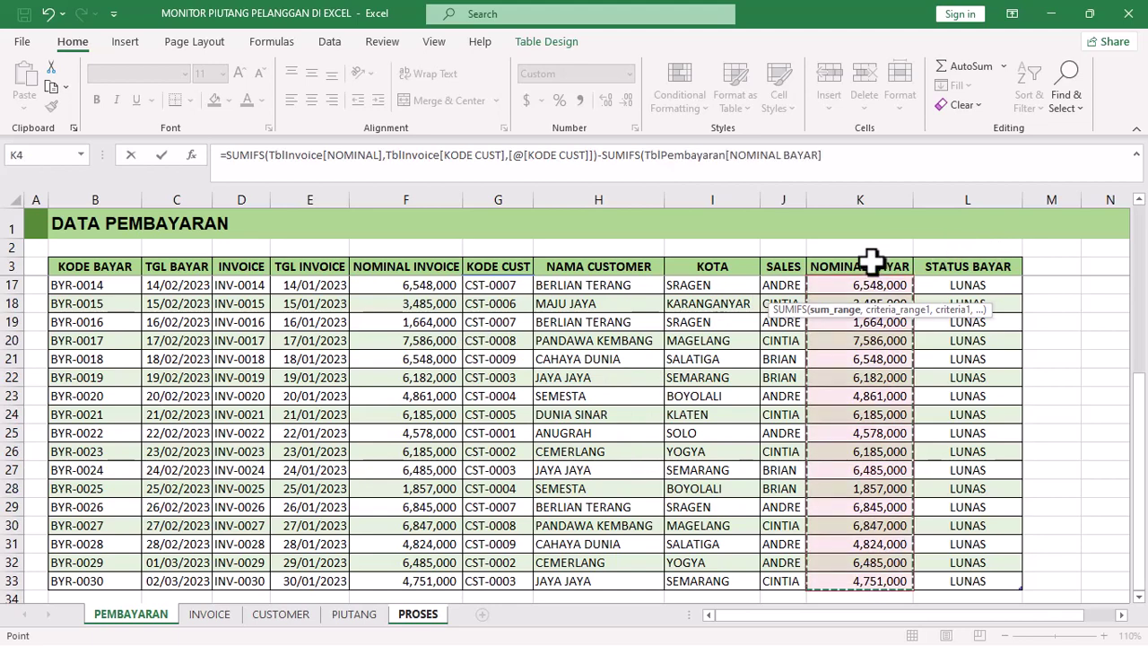
{"action": "type", "text": ","}
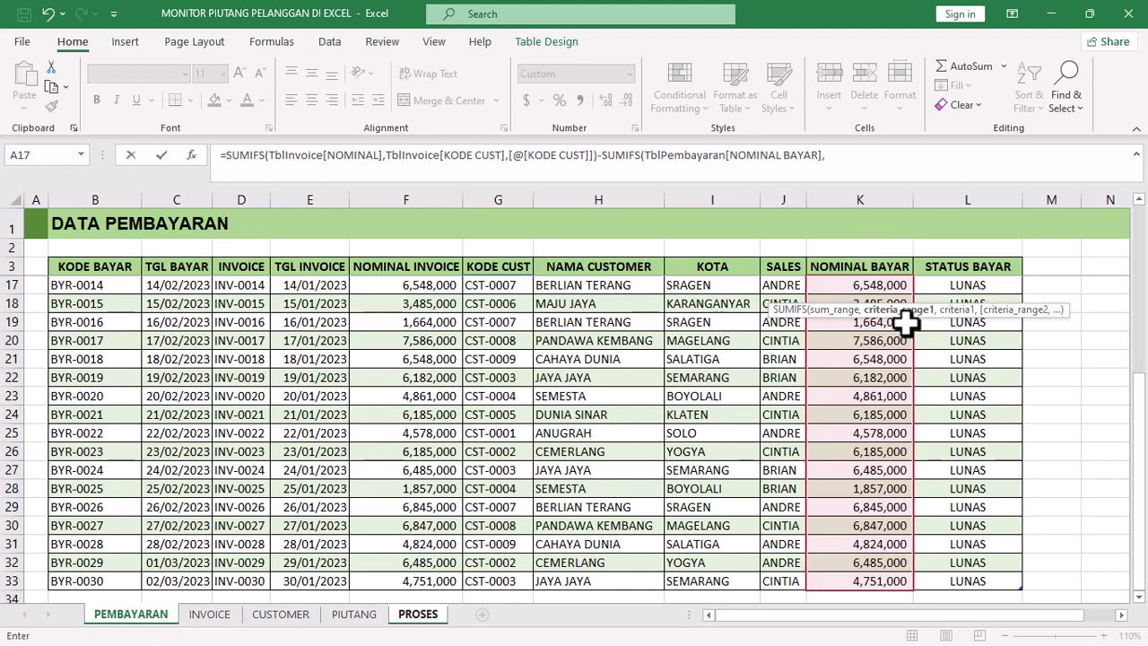
{"action": "left_click", "coordinate": [498, 259]}
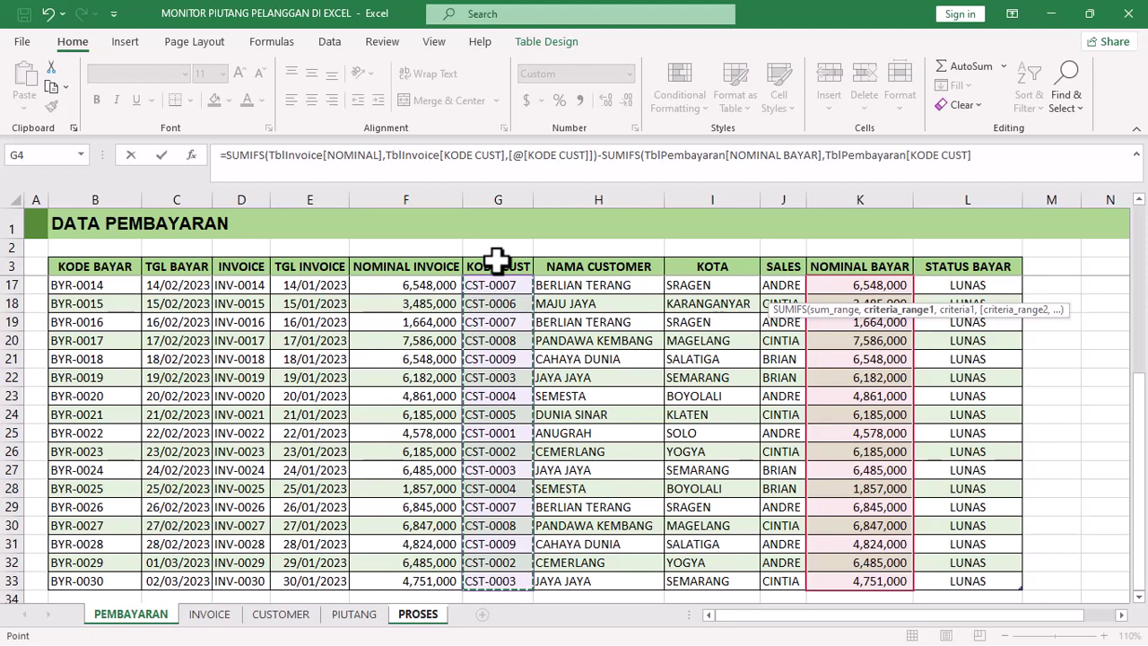
{"action": "type", "text": ","}
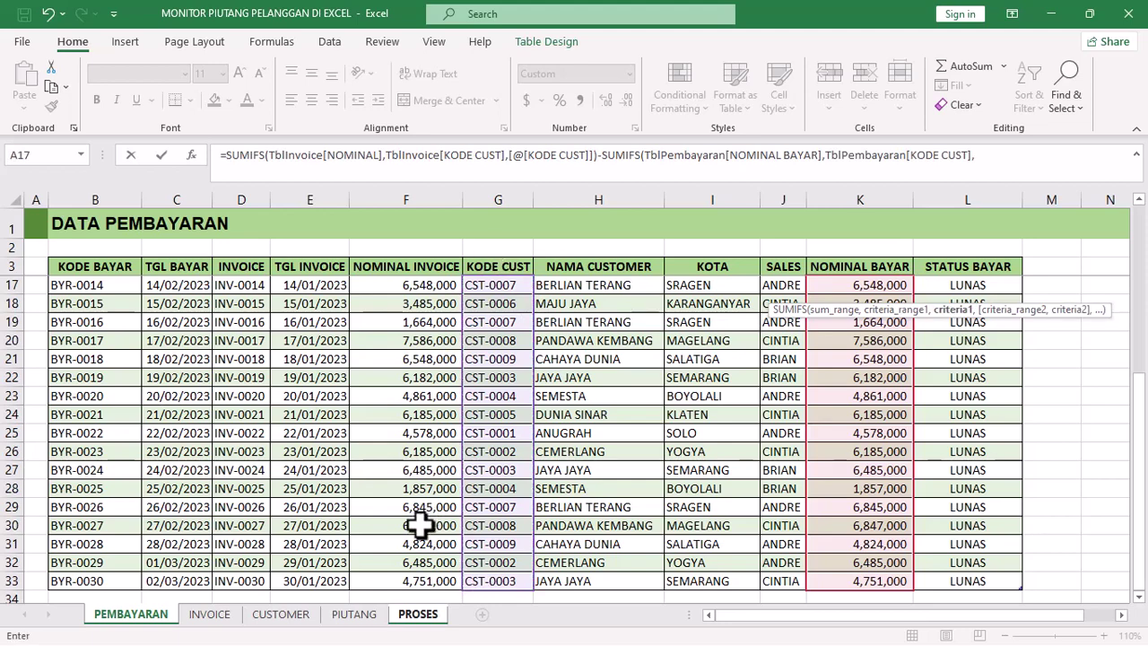
{"action": "left_click", "coordinate": [426, 621]}
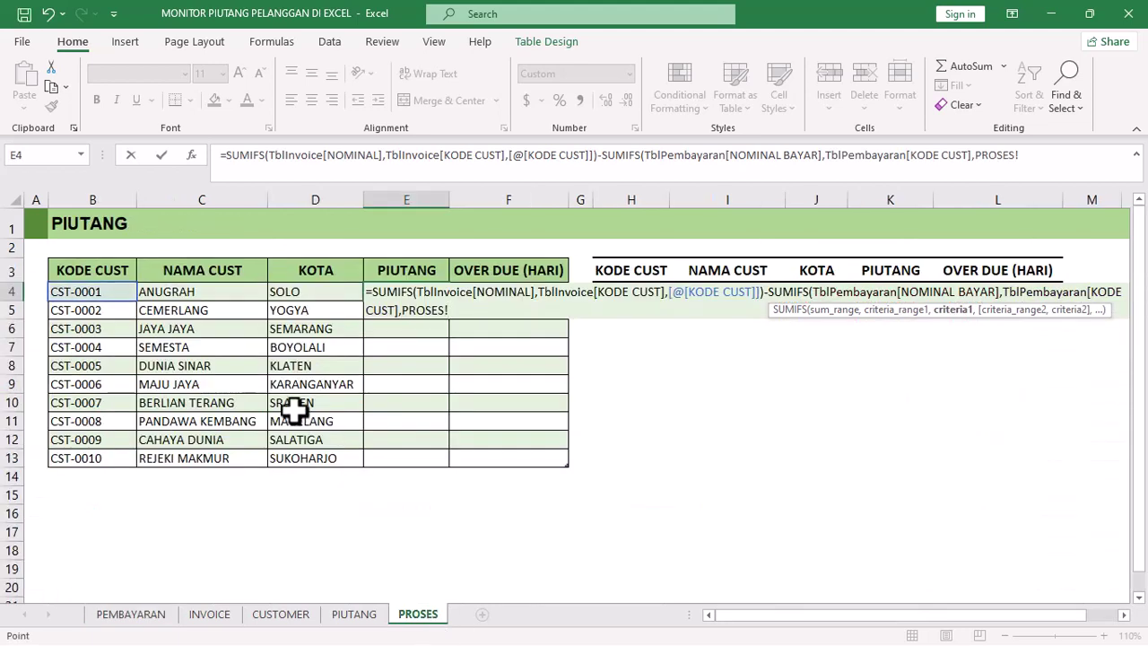
{"action": "left_click", "coordinate": [90, 291]}
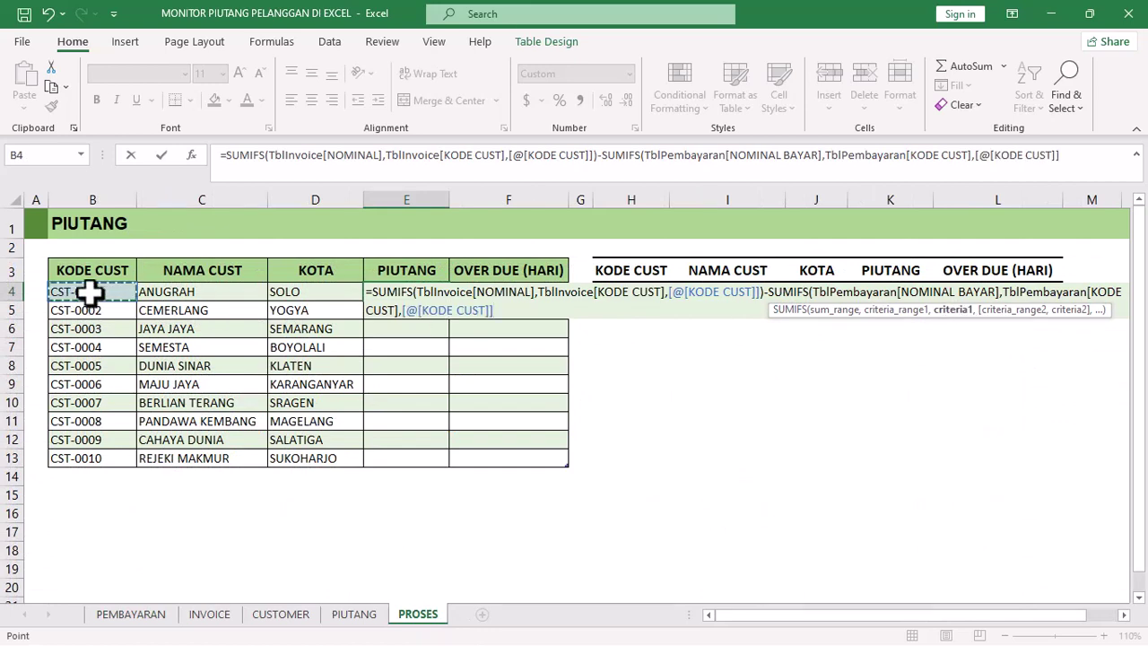
{"action": "type", "text": ")"}
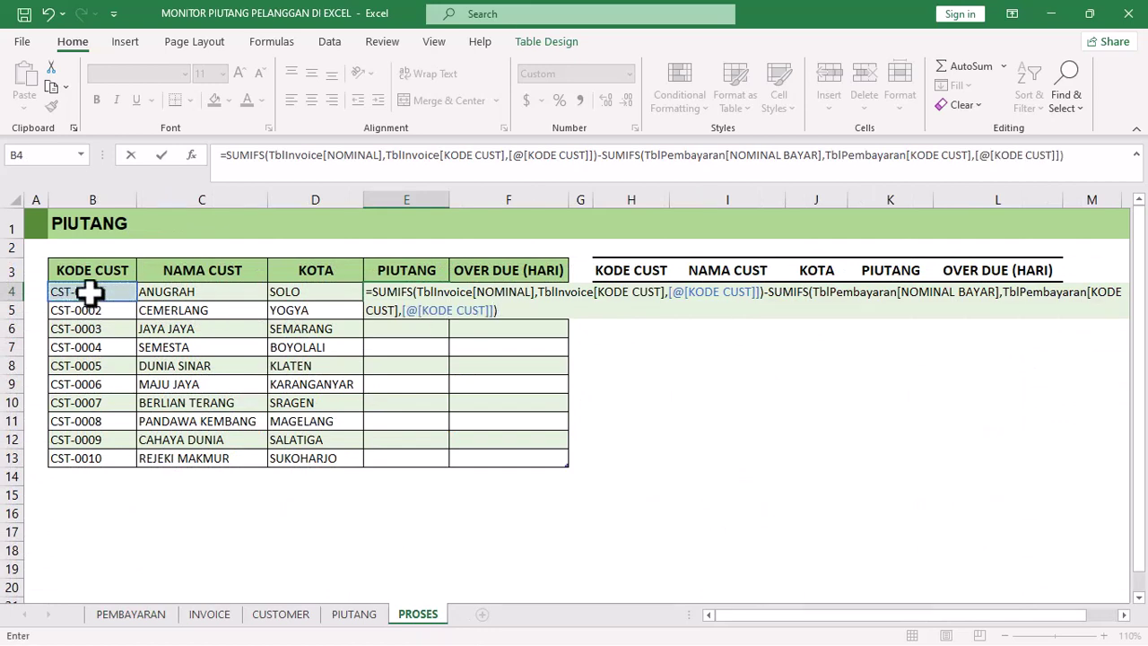
{"action": "key", "text": "Return"}
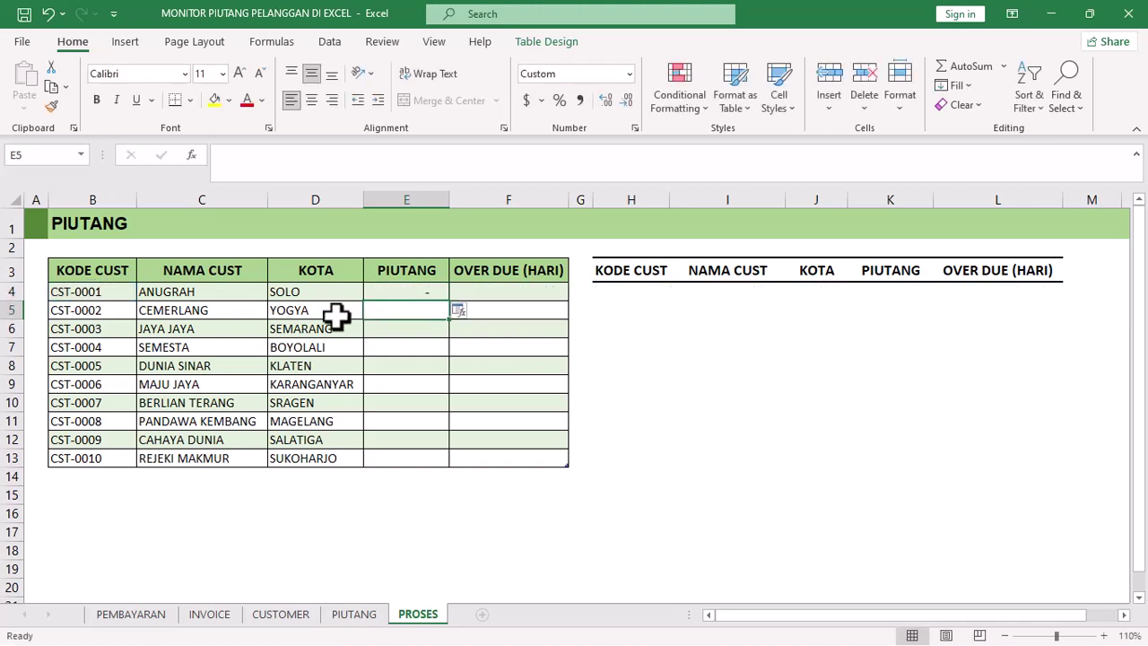
Fill the PIUTANG formula down from E4 to the last customer in row 13
{"action": "left_click", "coordinate": [421, 288]}
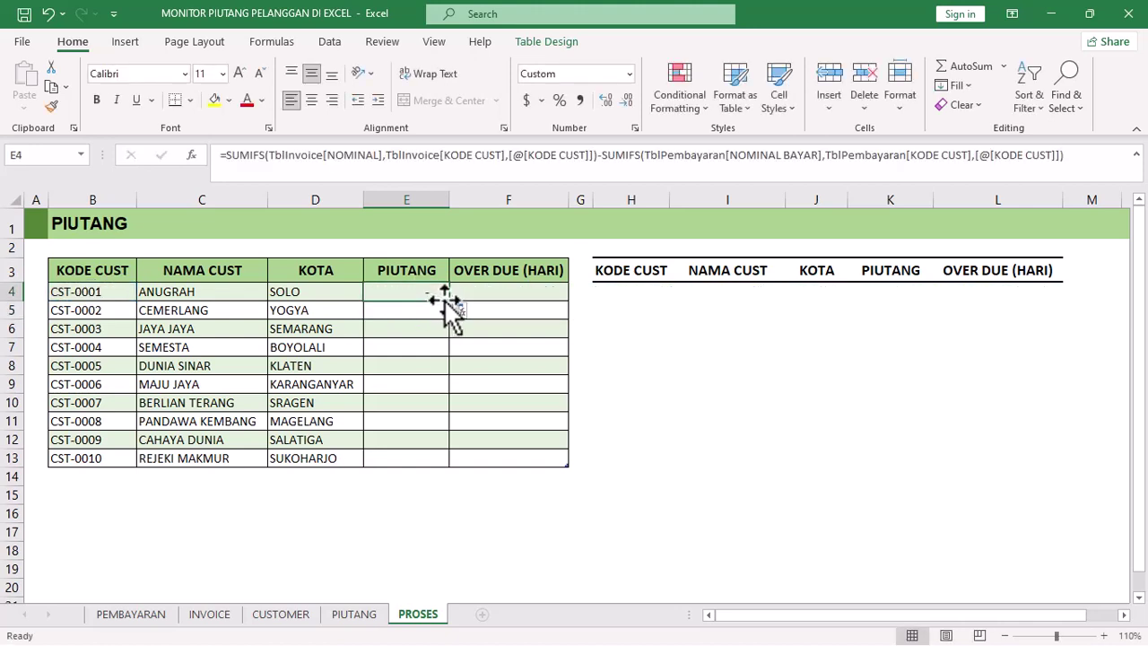
{"action": "double_click", "coordinate": [450, 302]}
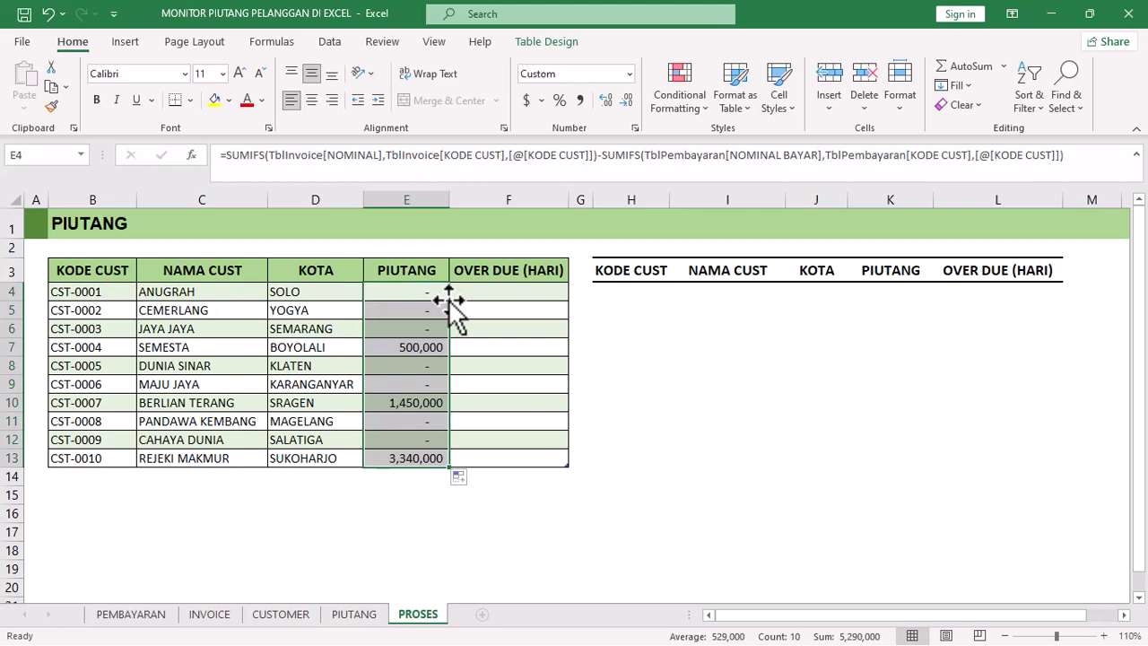
{"action": "left_click", "coordinate": [384, 296]}
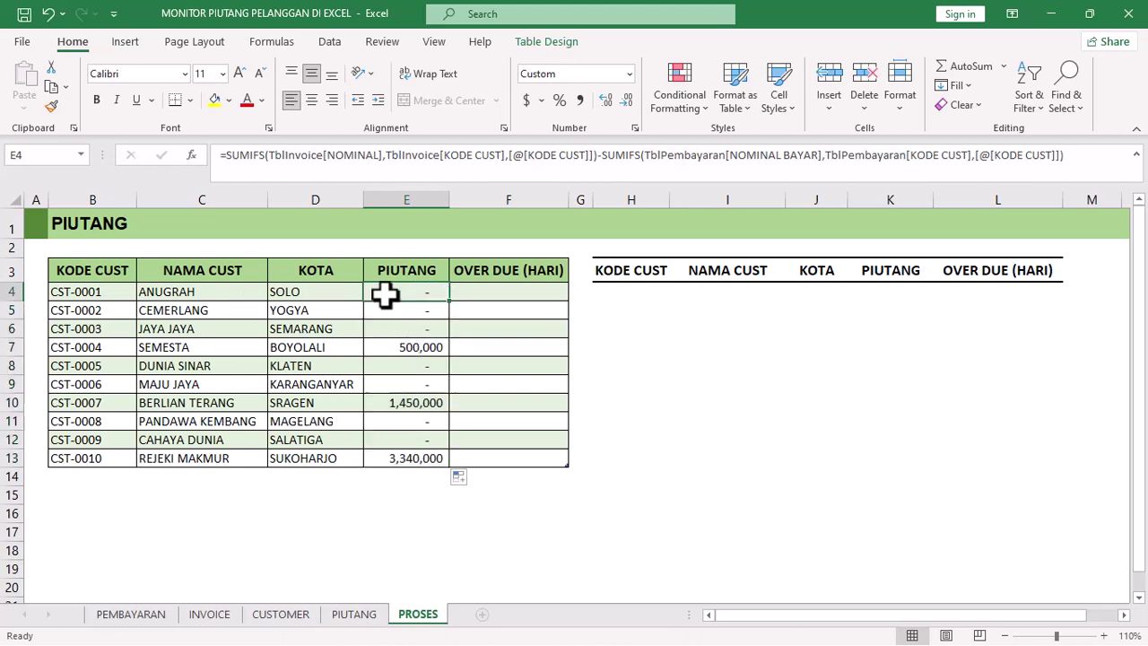
Review the calculated PIUTANG values across the customer table, especially the SEMESTA, BERLIAN TERANG and REJEKI MAKMUR rows
{"action": "left_click", "coordinate": [96, 296]}
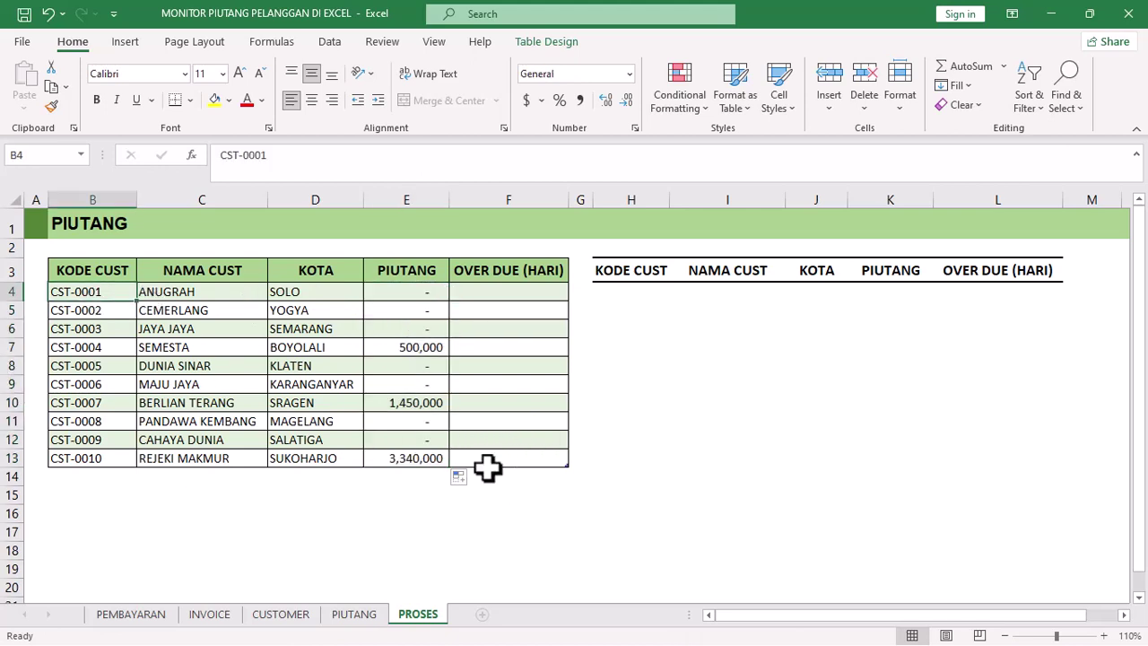
{"action": "left_click", "coordinate": [409, 458], "text": "shift"}
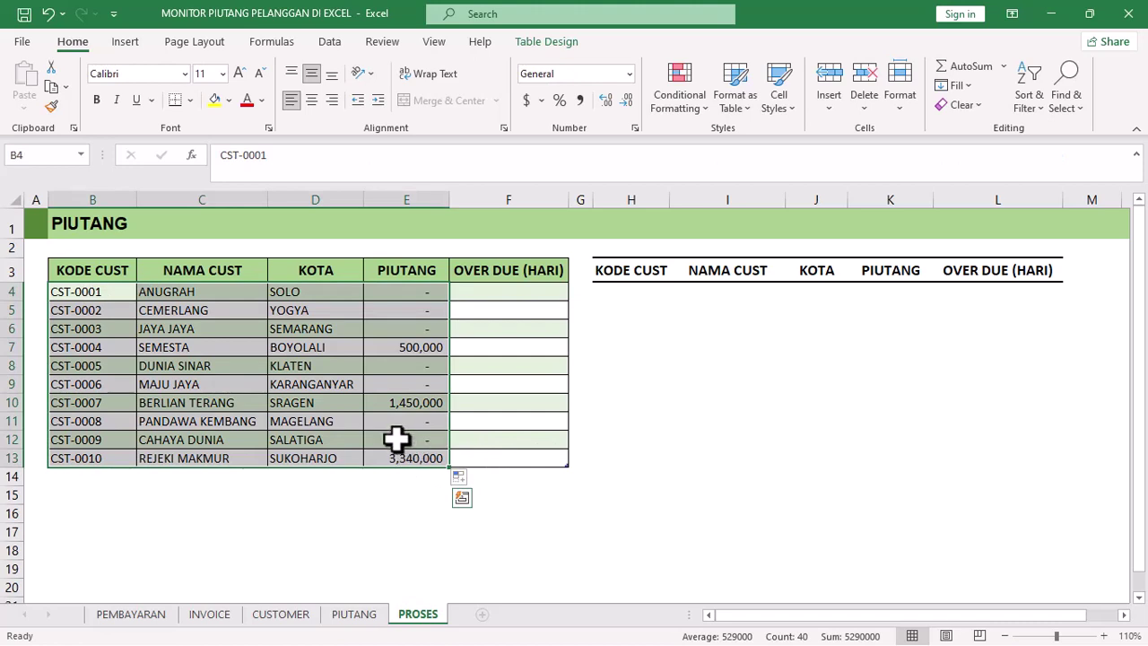
{"action": "left_click", "coordinate": [9, 352]}
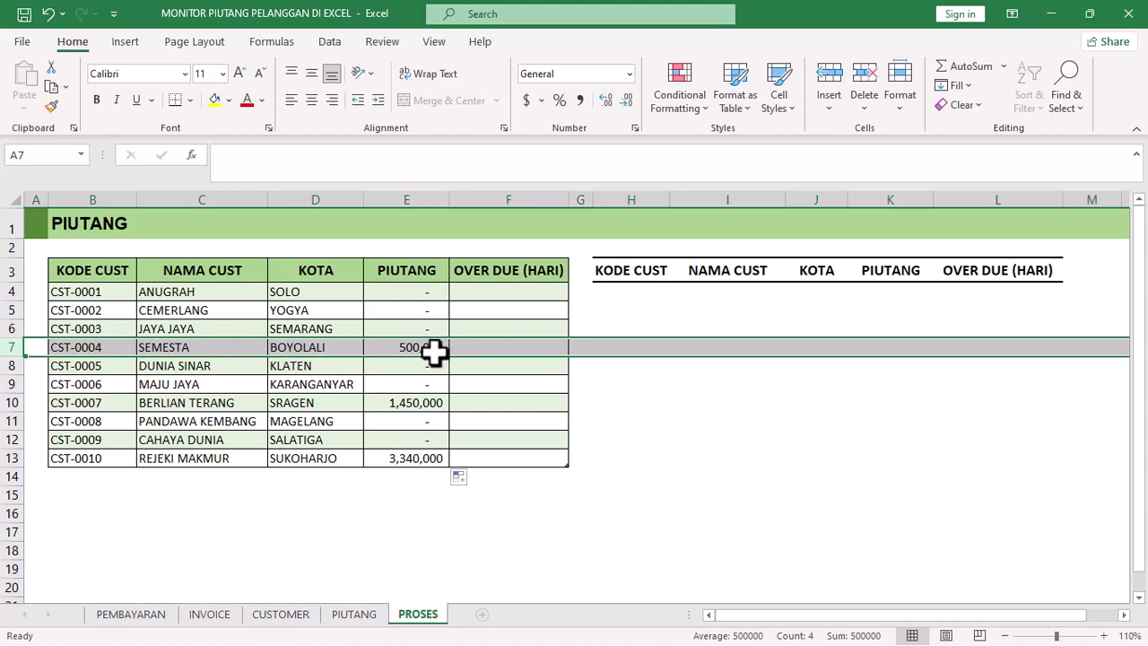
{"action": "left_click", "coordinate": [7, 403]}
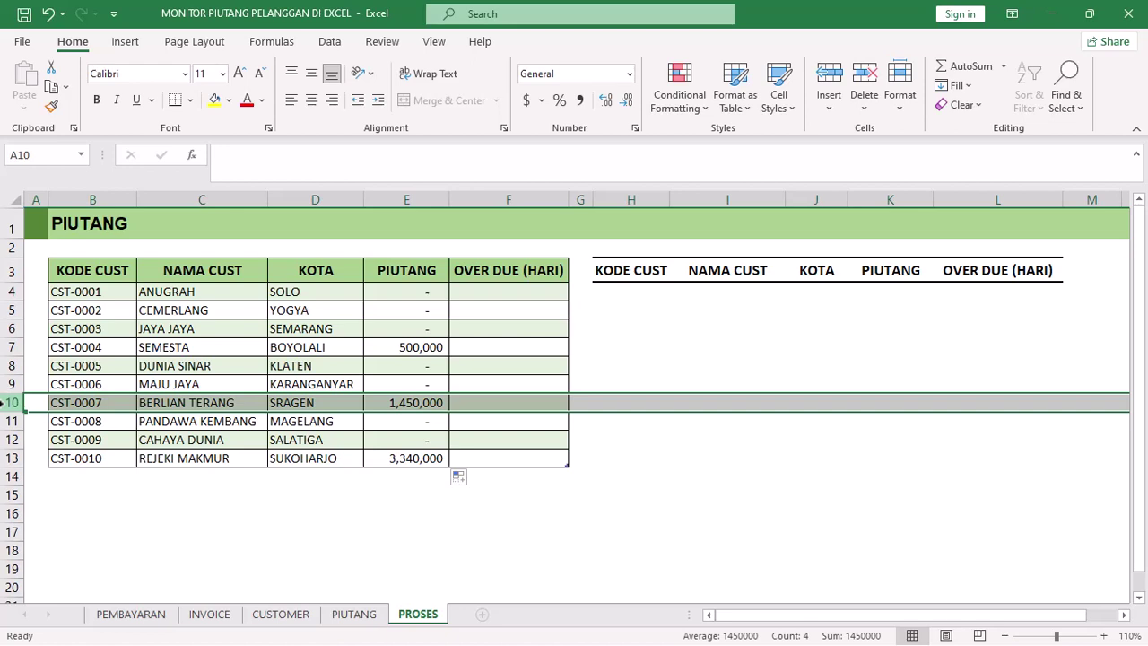
{"action": "left_click", "coordinate": [10, 458]}
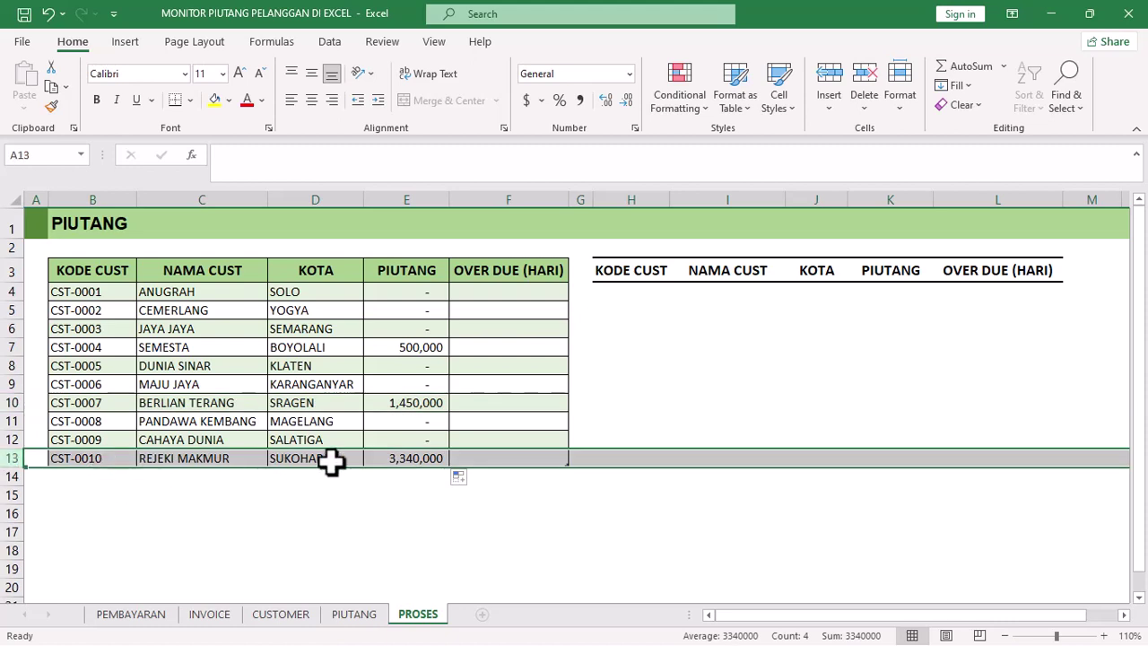
{"action": "left_click", "coordinate": [425, 460]}
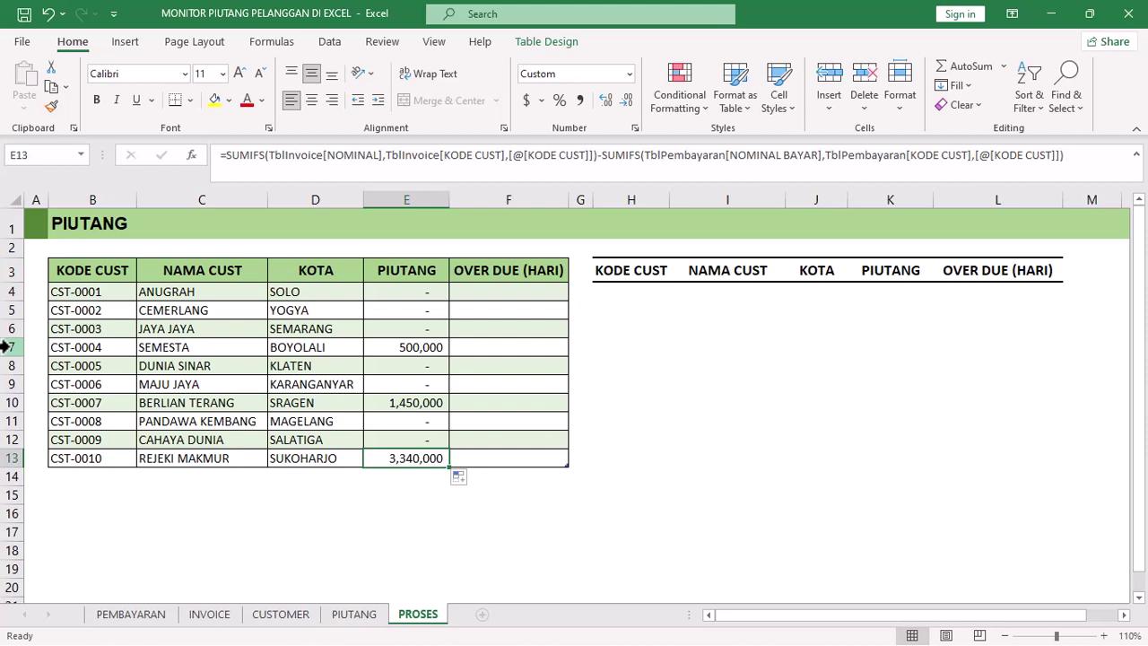
{"action": "left_click", "coordinate": [517, 291]}
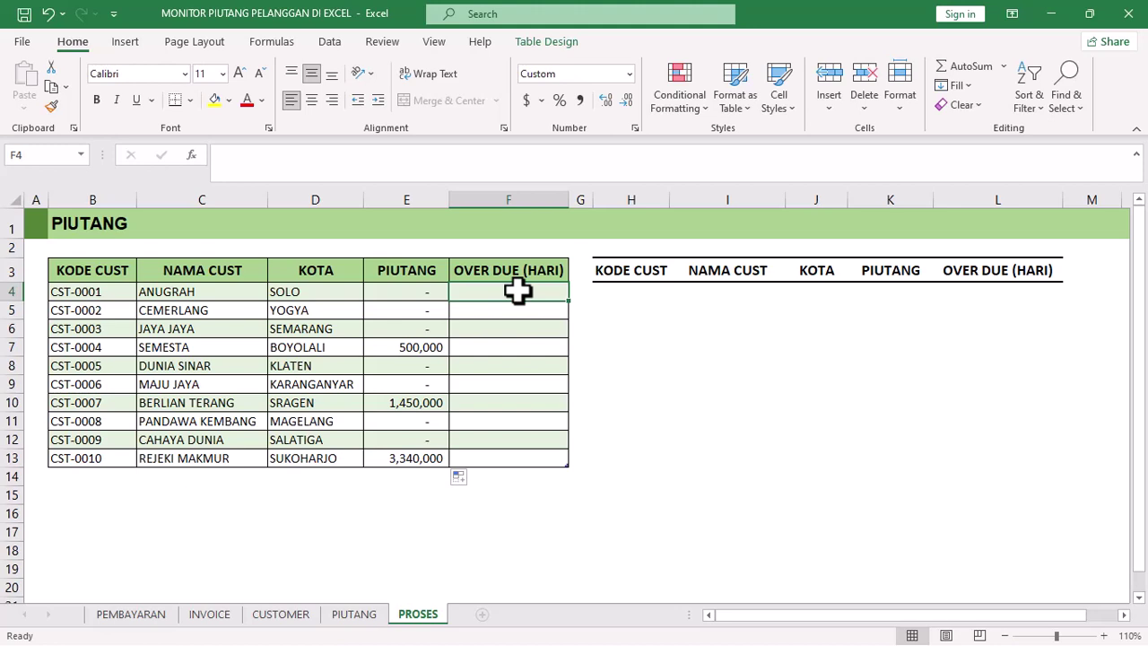
{"action": "type", "text": "=IF("}
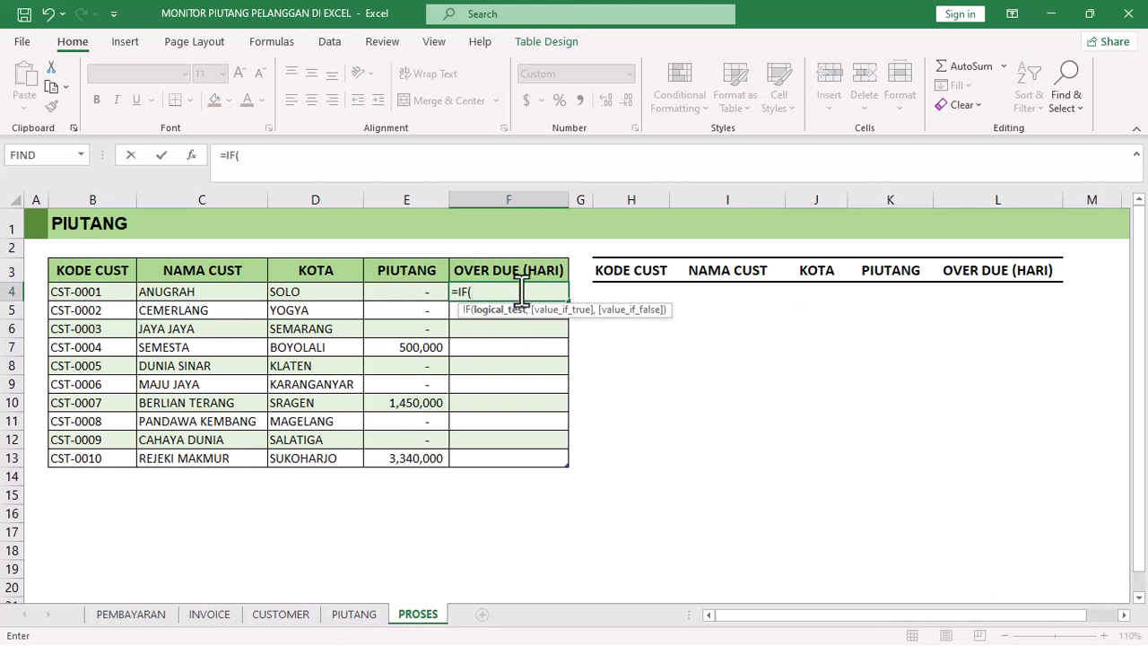
{"action": "left_click", "coordinate": [404, 291]}
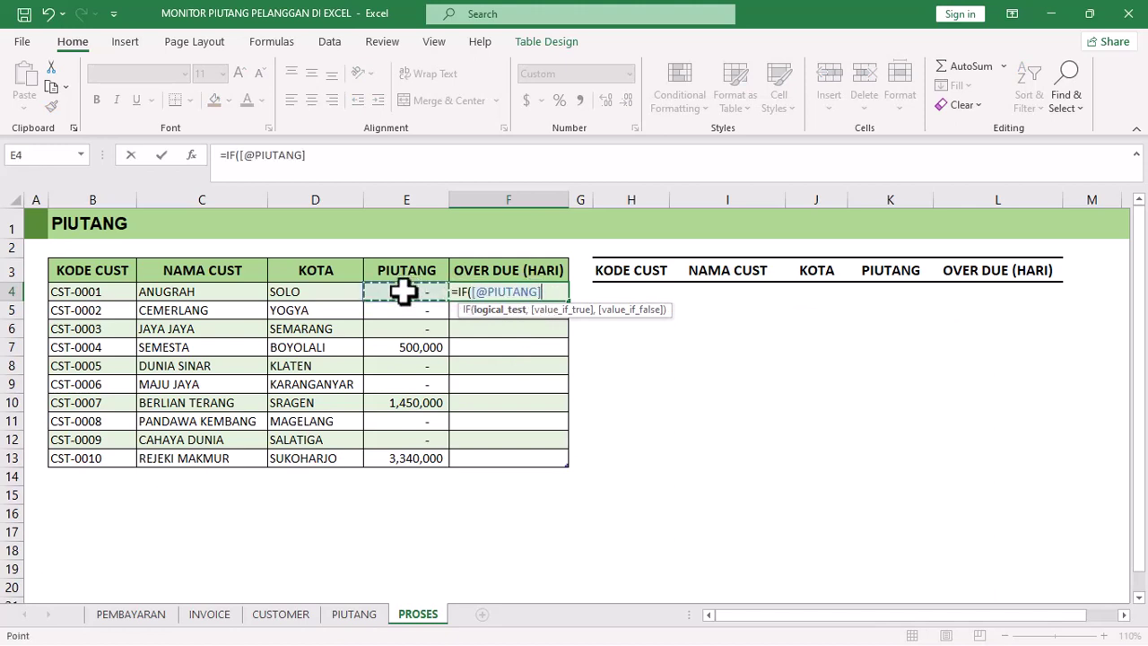
{"action": "type", "text": "=0,"}
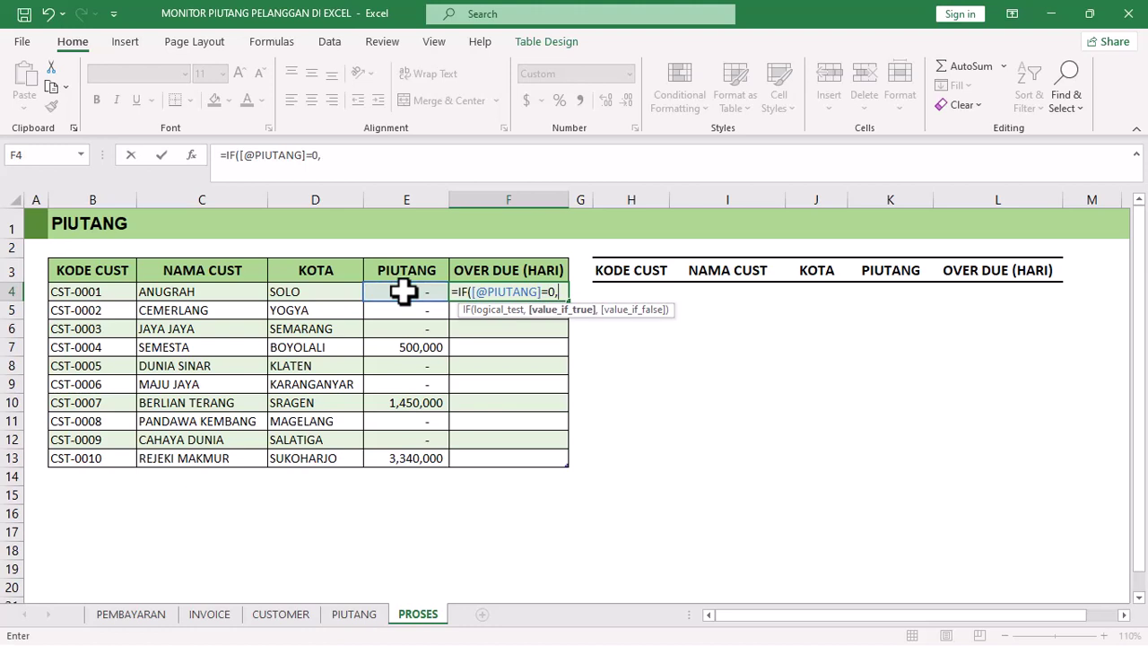
{"action": "type", "text": "0,"}
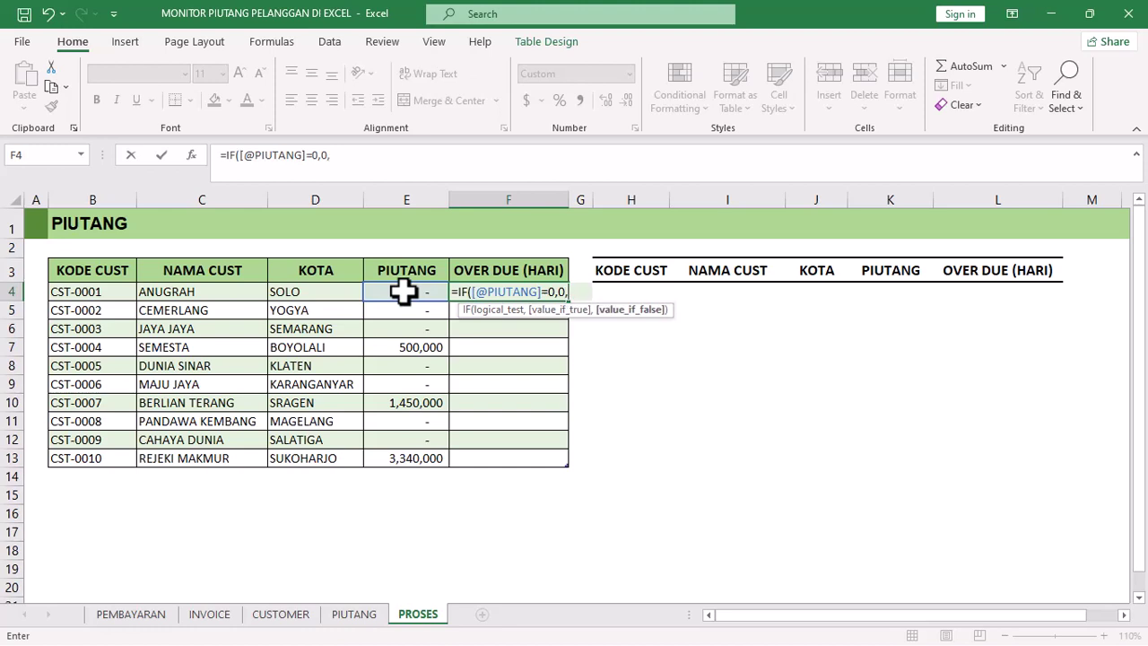
{"action": "type", "text": "TODAY()"}
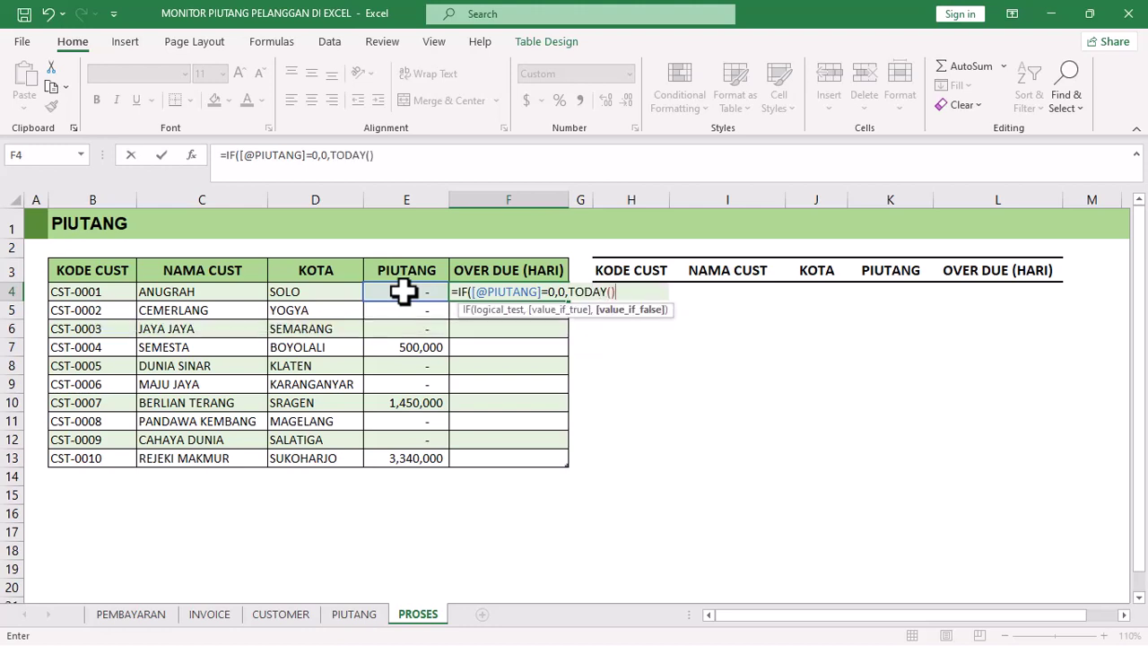
{"action": "type", "text": "-"}
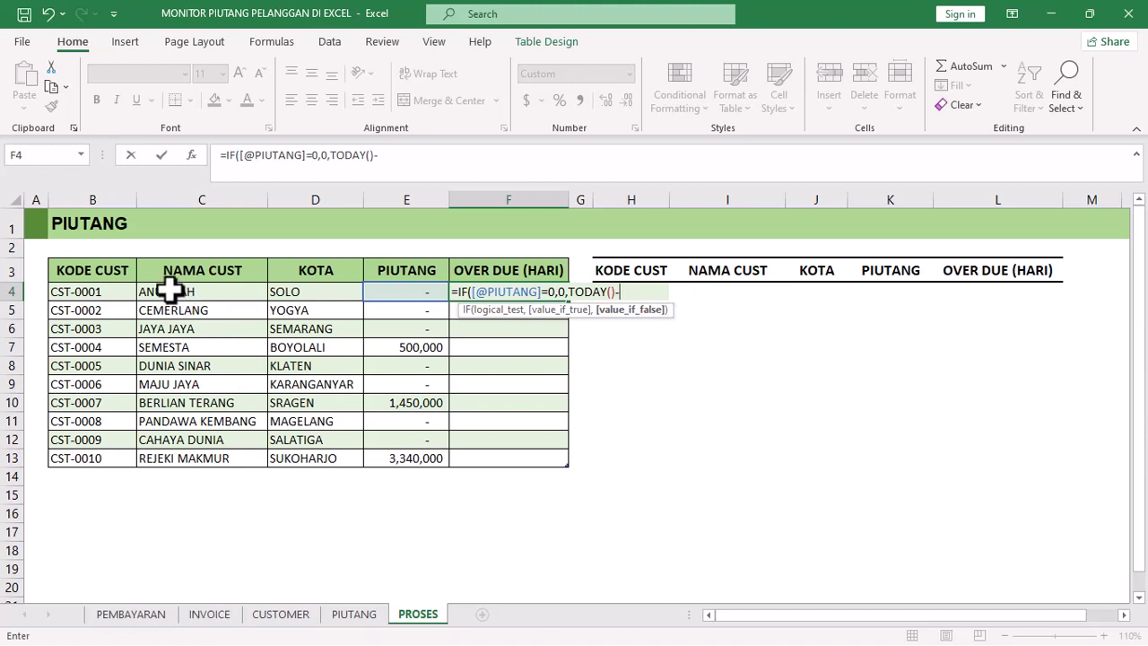
Add an XLOOKUP after the minus sign, with the current row's [@[KODE CUST]] as its lookup value
{"action": "type", "text": "XLO"}
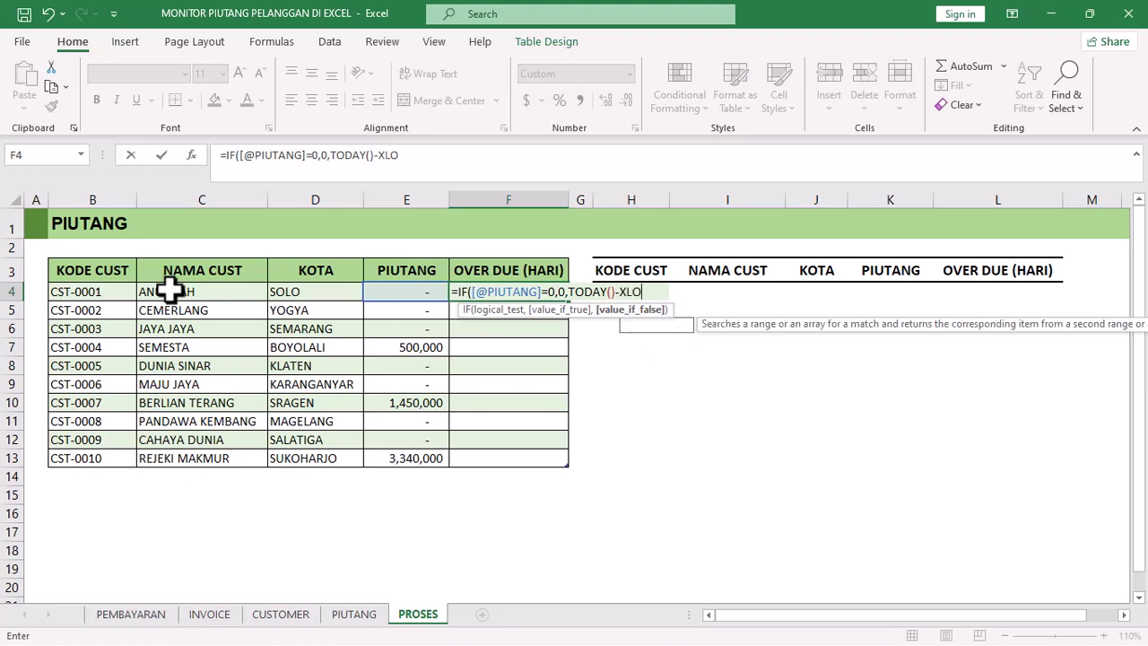
{"action": "type", "text": "OKUP("}
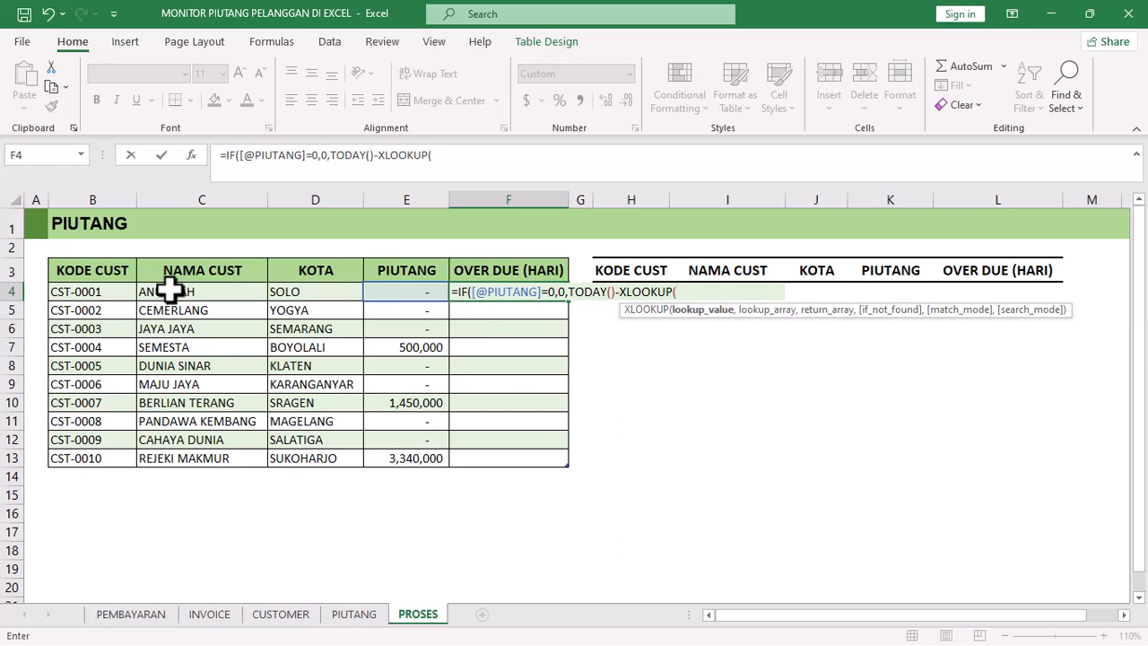
{"action": "left_click", "coordinate": [91, 292]}
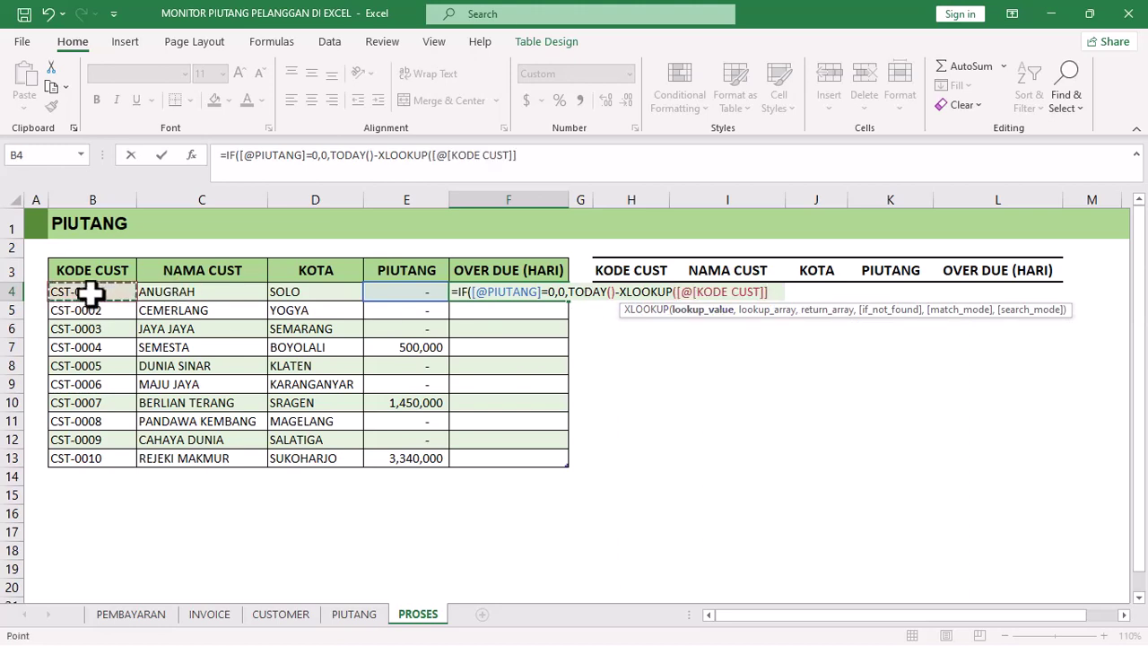
{"action": "type", "text": ","}
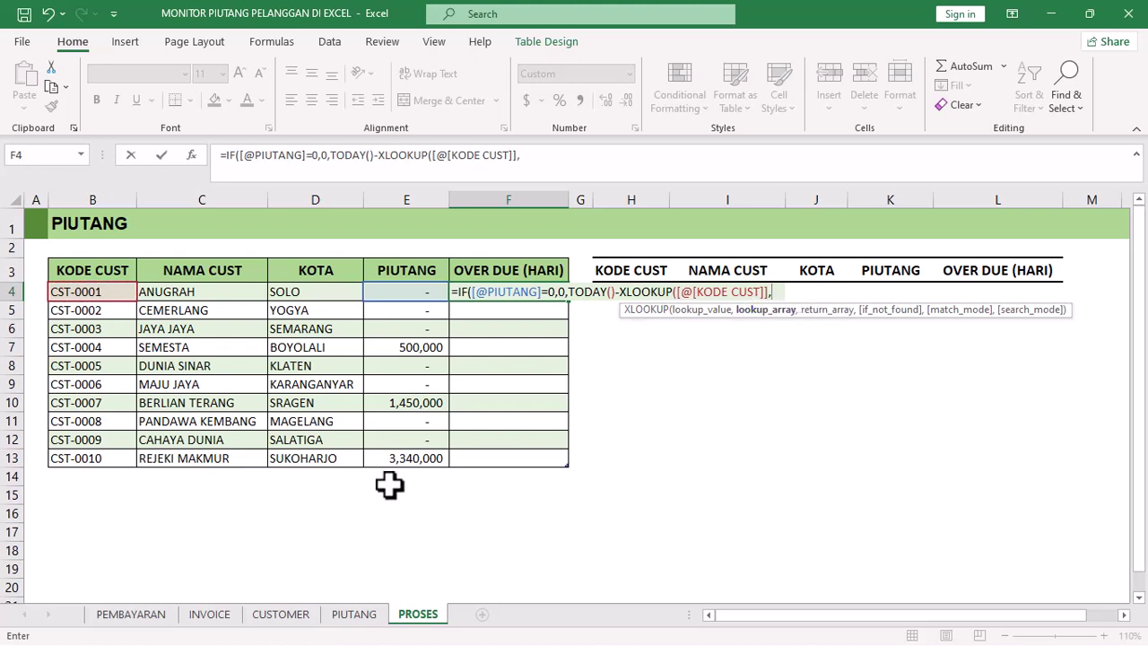
Set the XLOOKUP's lookup array to TblInvoice[KODE CUST] and its return array to TblInvoice[JATUH TEMPO] from the INVOICE sheet
{"action": "left_click", "coordinate": [211, 615]}
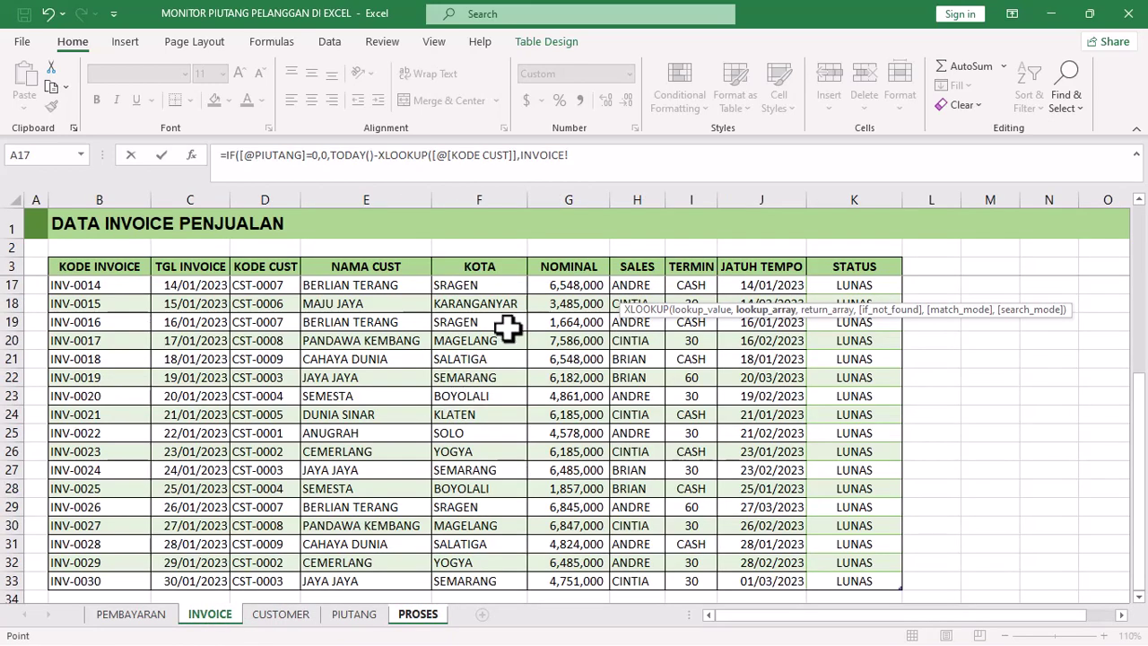
{"action": "left_click", "coordinate": [267, 249]}
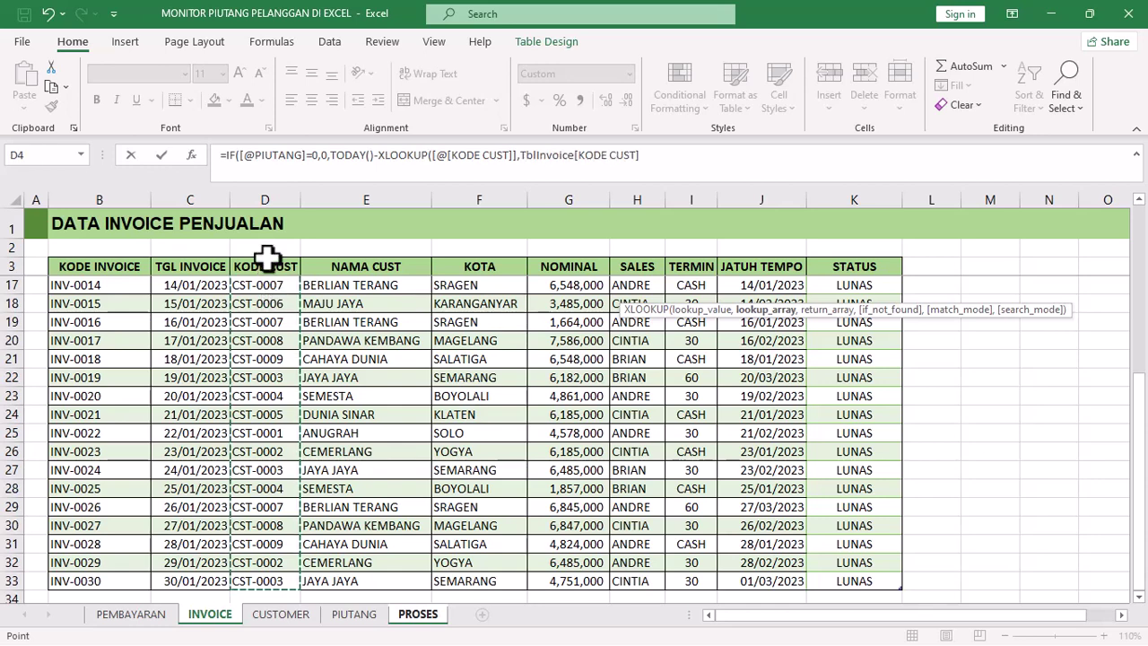
{"action": "type", "text": ","}
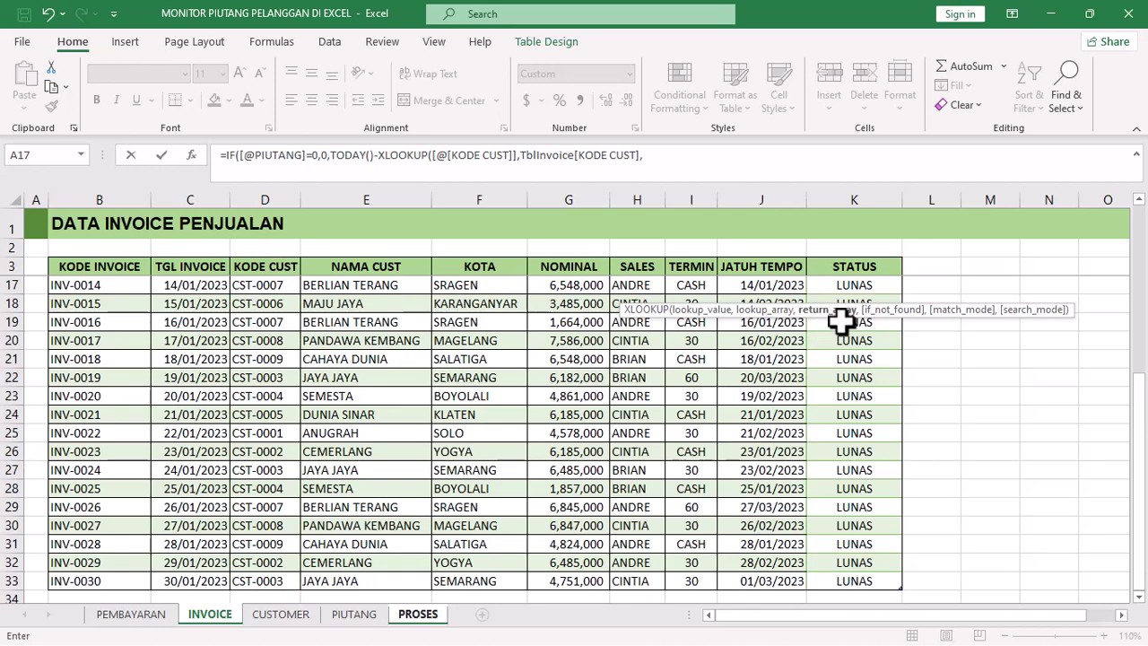
{"action": "left_click", "coordinate": [762, 256]}
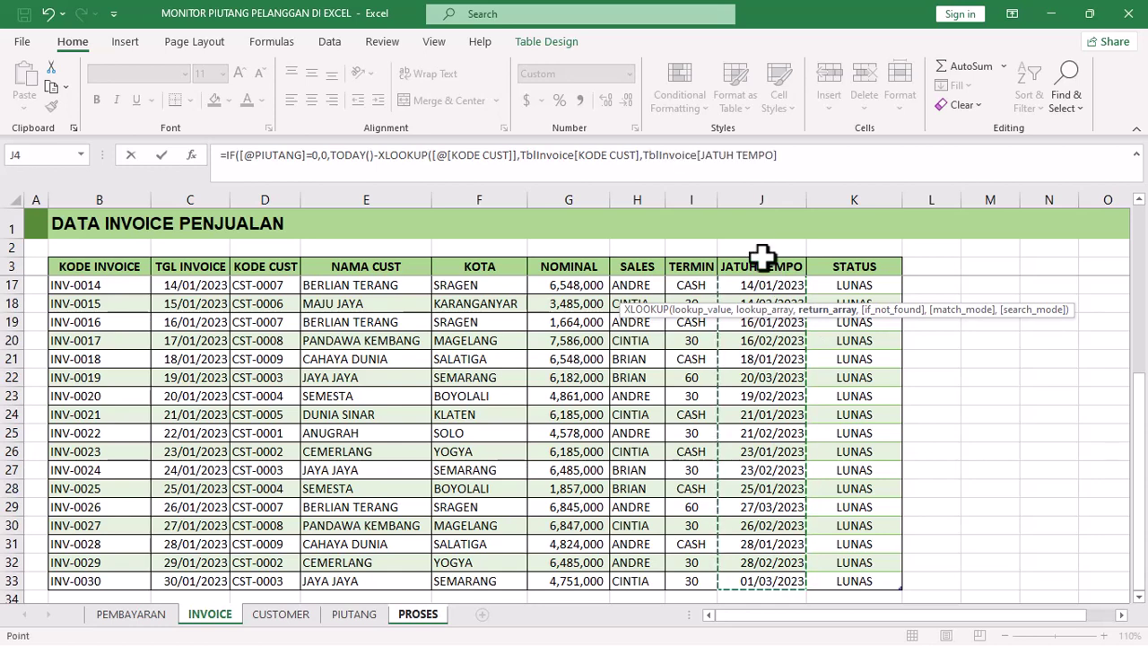
{"action": "type", "text": ","}
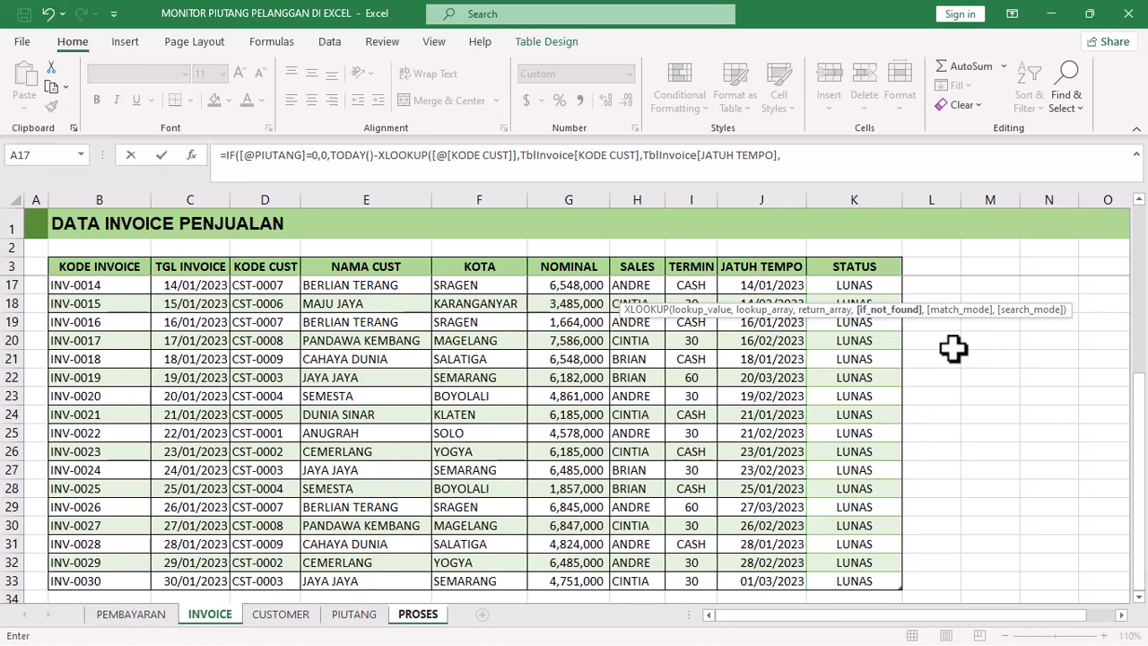
Complete the formula with "TIDAK ADA" if not found, match mode 0 and search mode 1, closing both the XLOOKUP and IF parentheses
{"action": "type", "text": "\"TIDAK"}
{"action": "key", "text": "BackSpace"}
{"action": "type", "text": "ADA\","}
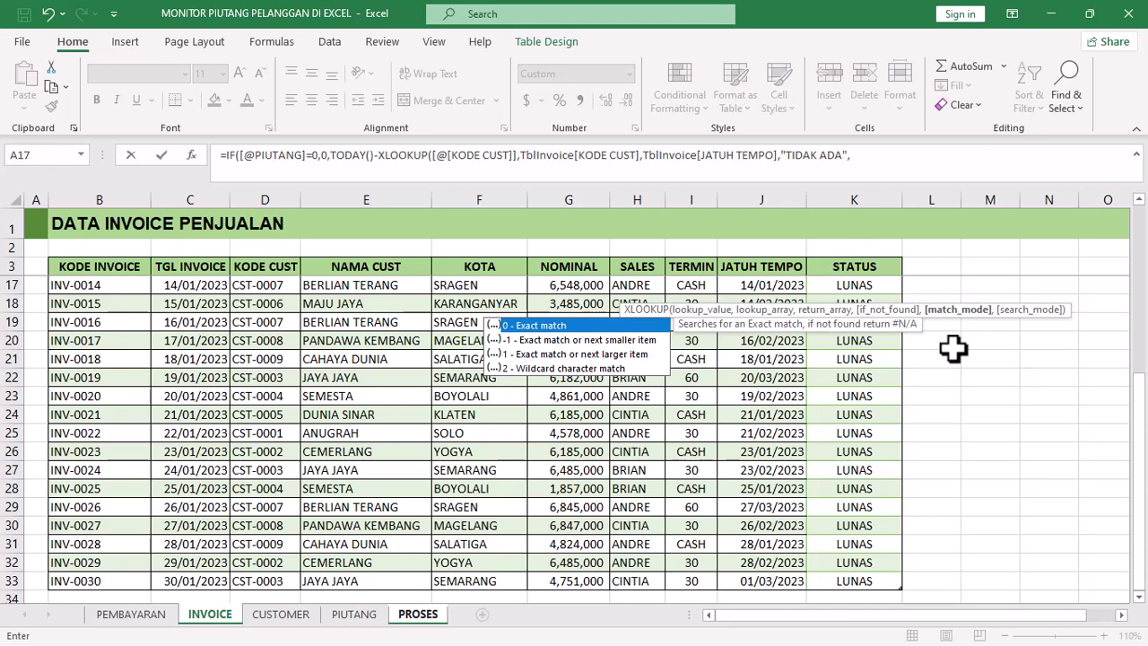
{"action": "type", "text": "0,"}
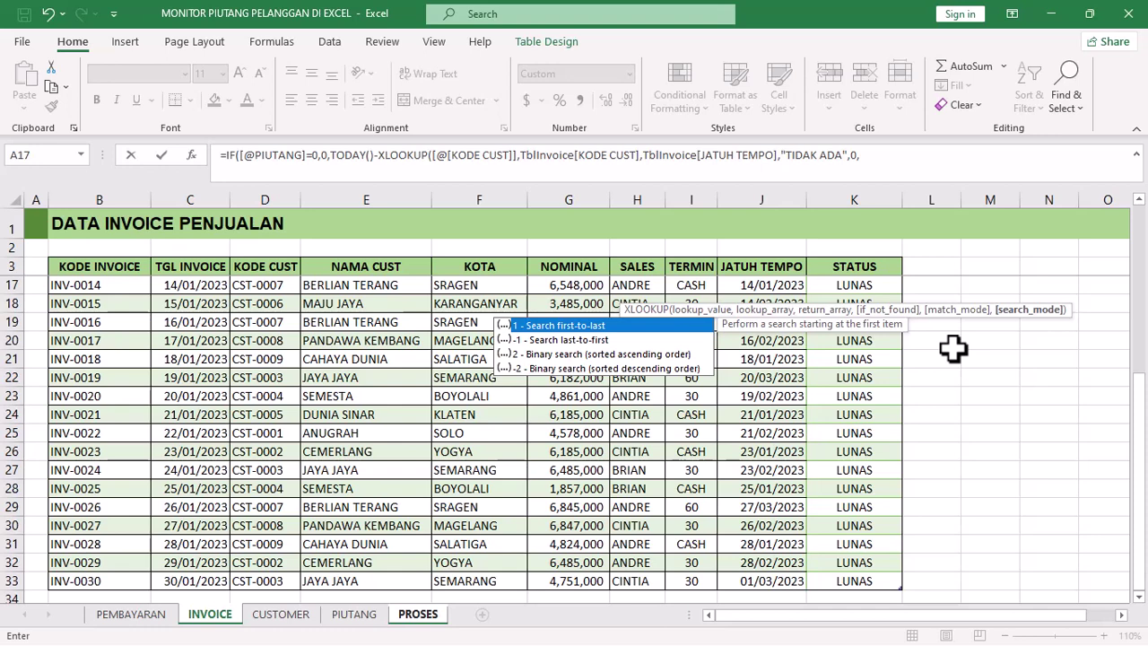
{"action": "type", "text": "1)"}
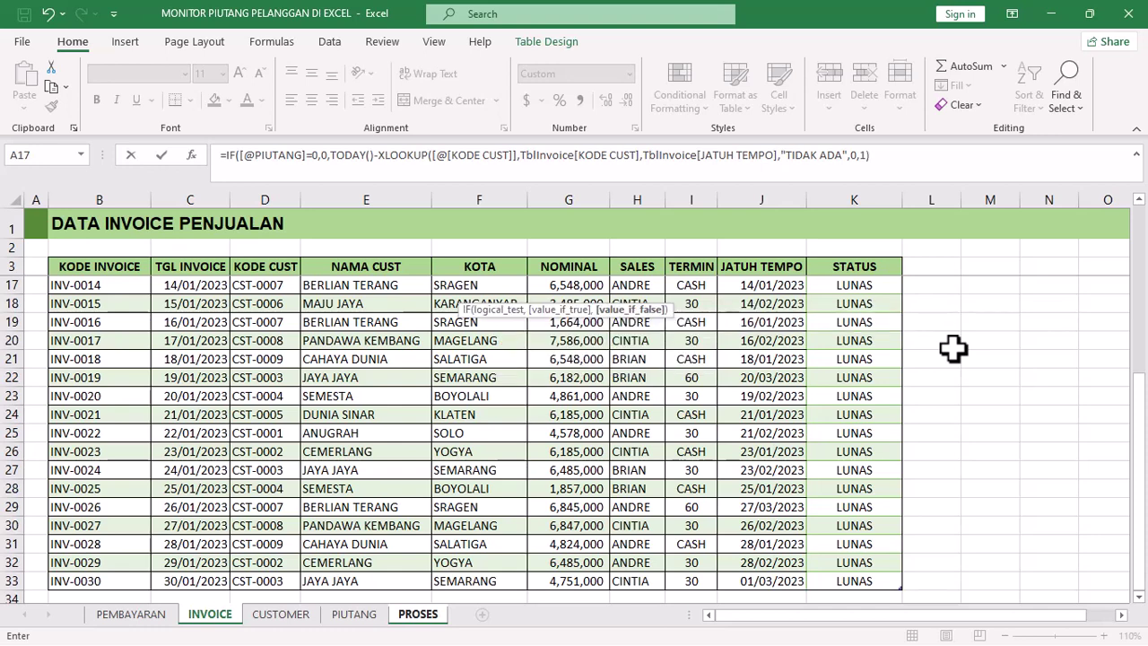
{"action": "key", "text": "Return"}
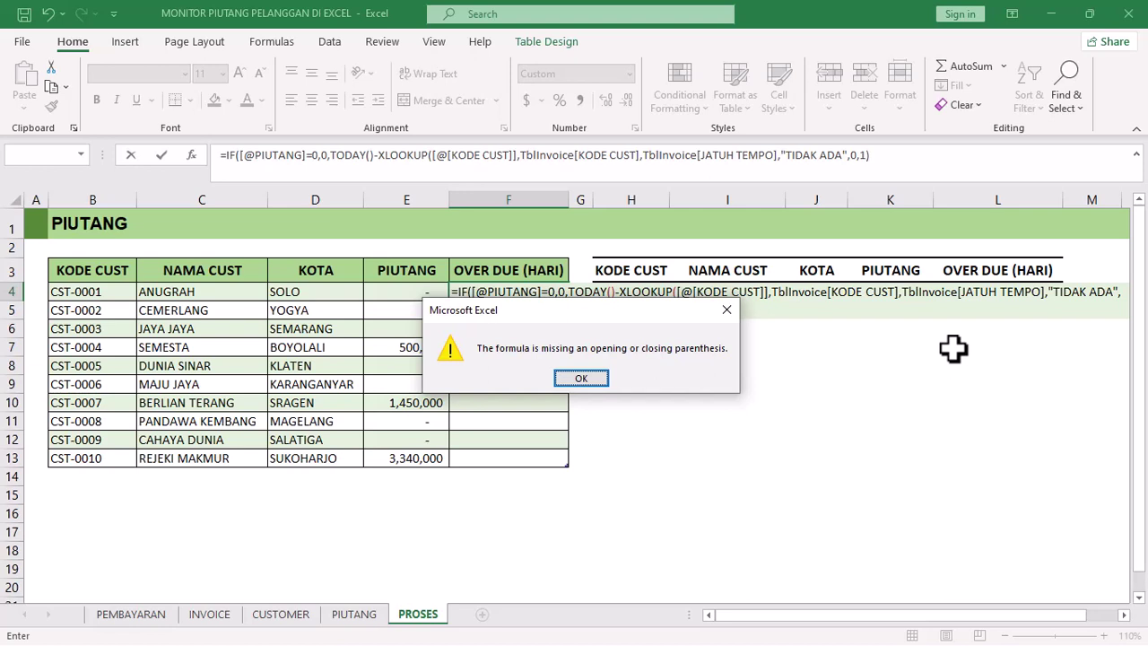
{"action": "key", "text": "Return"}
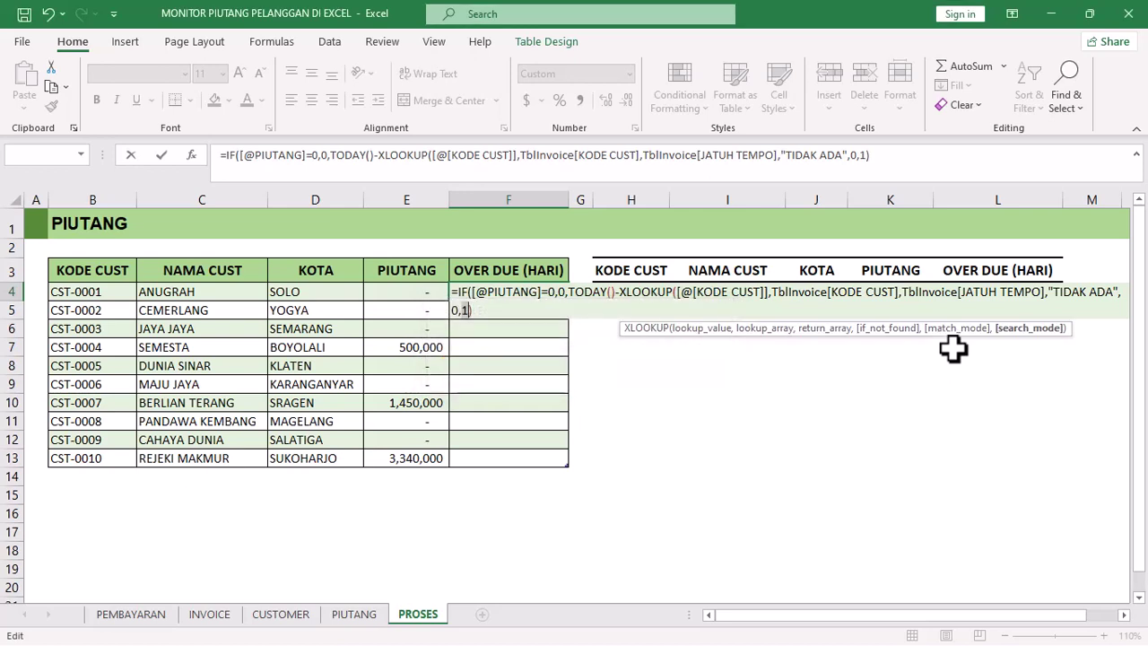
{"action": "left_click", "coordinate": [495, 310]}
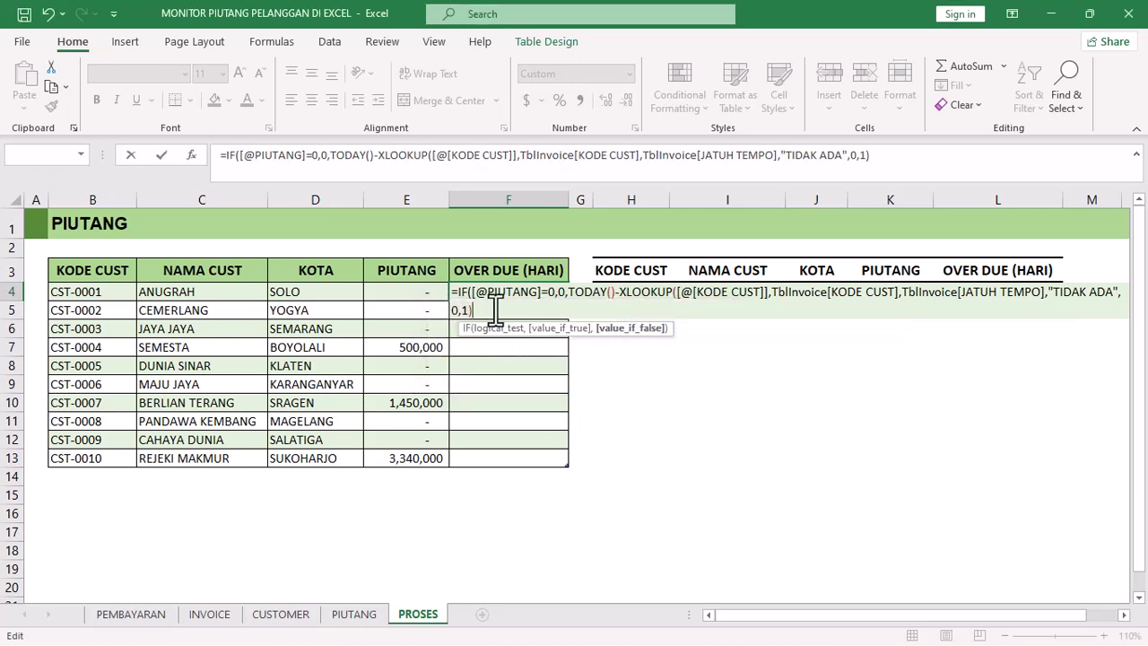
{"action": "type", "text": ")"}
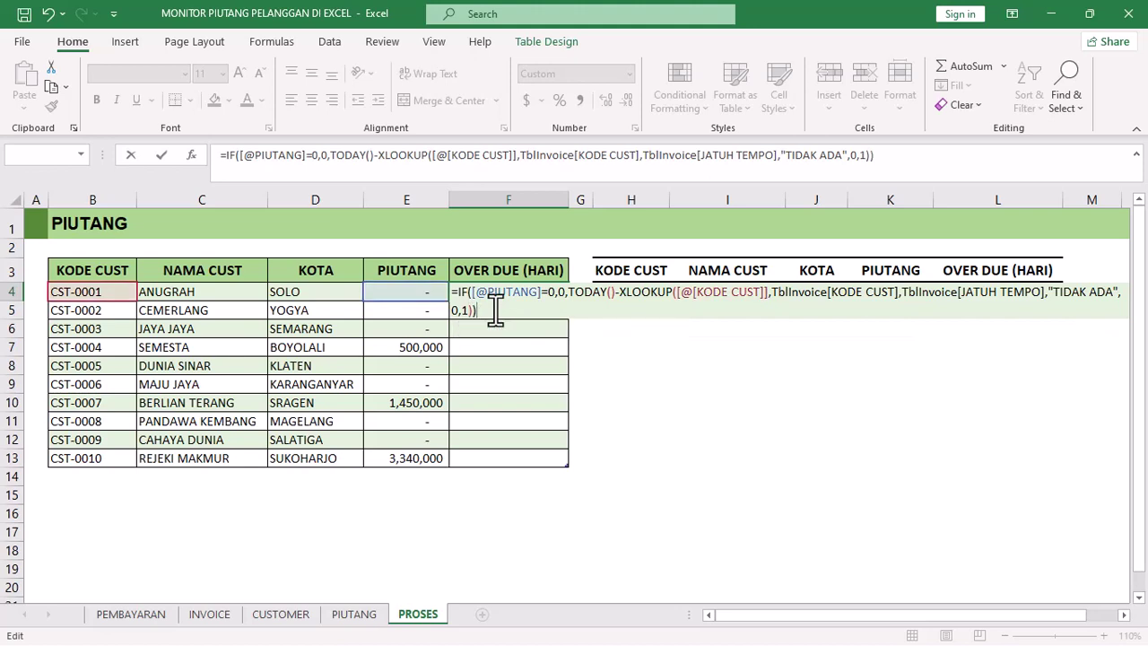
{"action": "key", "text": "Return"}
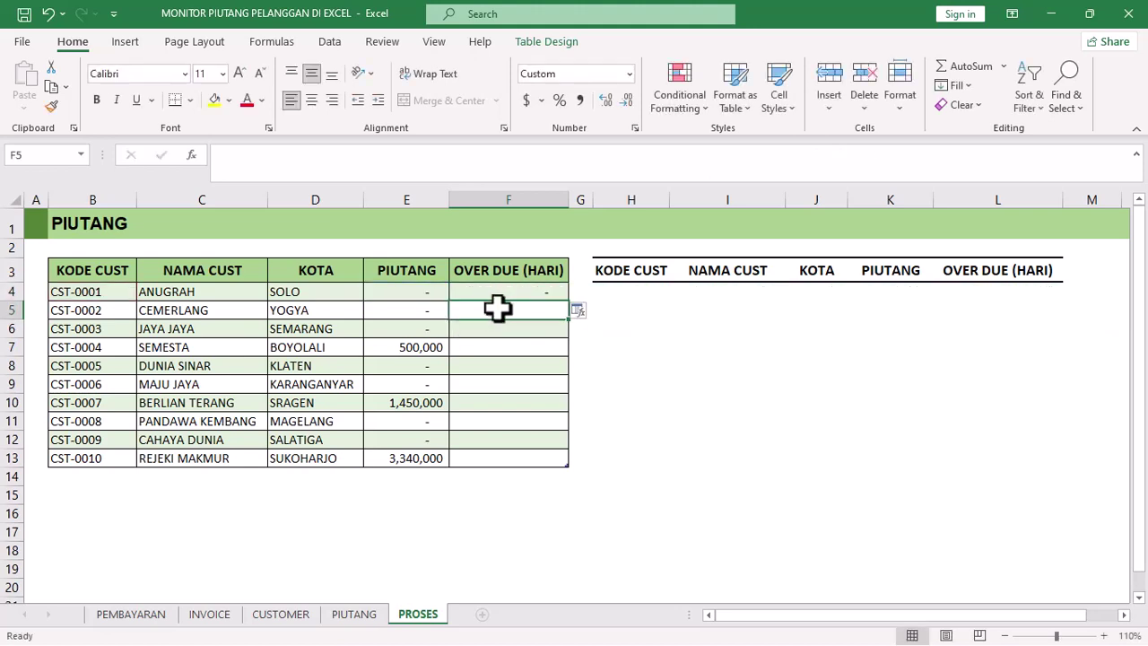
Fill the OVER DUE (HARI) formula down from F4 to the last customer in row 13
{"action": "left_click", "coordinate": [522, 291]}
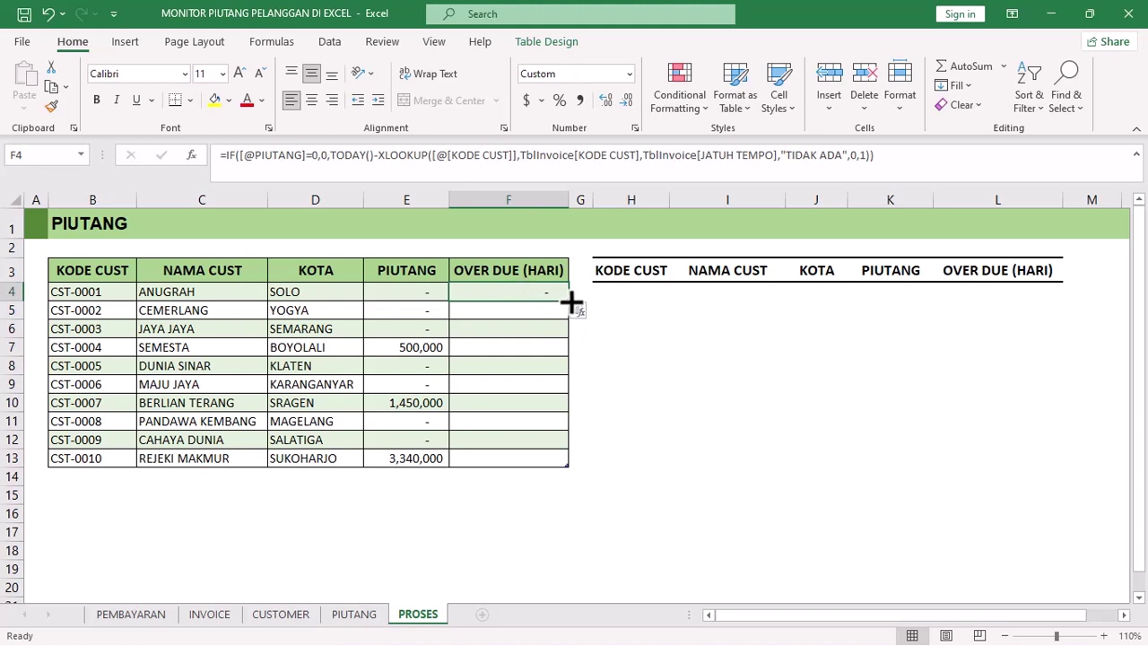
{"action": "double_click", "coordinate": [568, 305]}
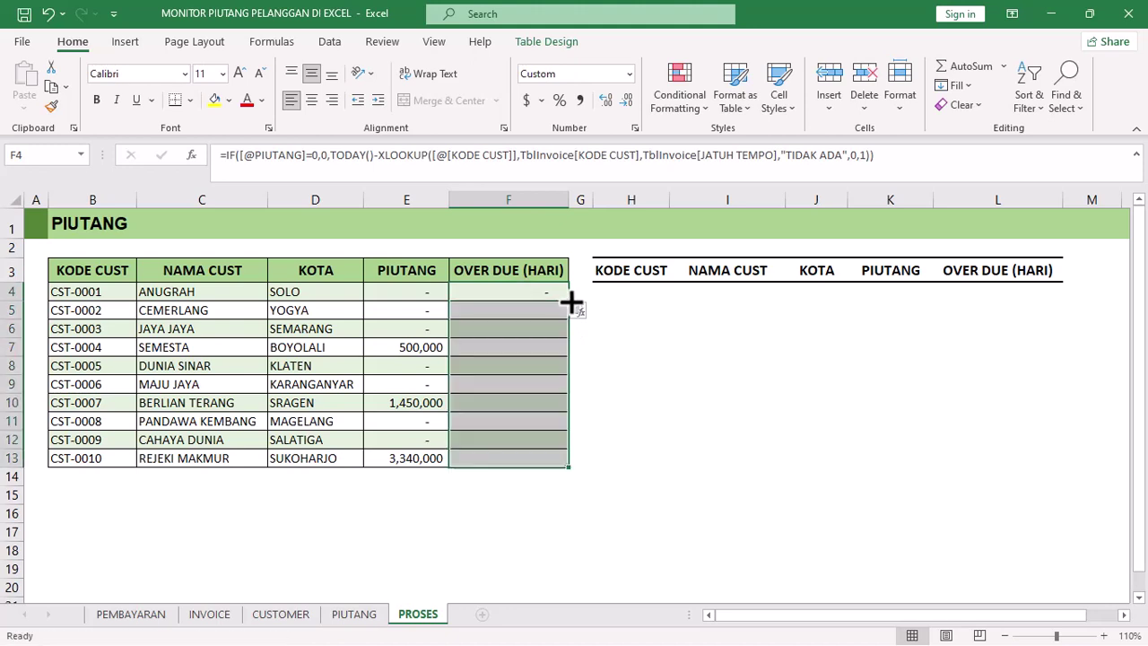
{"action": "left_click", "coordinate": [544, 352]}
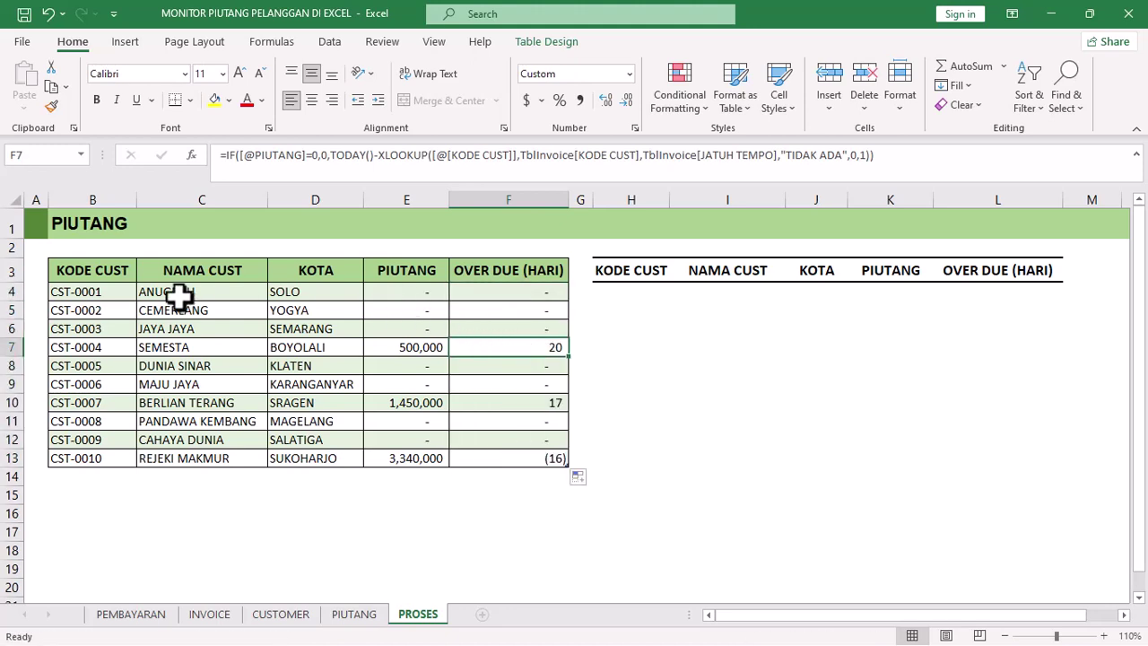
Review PIUTANG against OVER DUE (HARI) for the ANUGRAH, SEMESTA, BERLIAN TERANG and REJEKI MAKMUR rows
{"action": "left_click", "coordinate": [9, 292]}
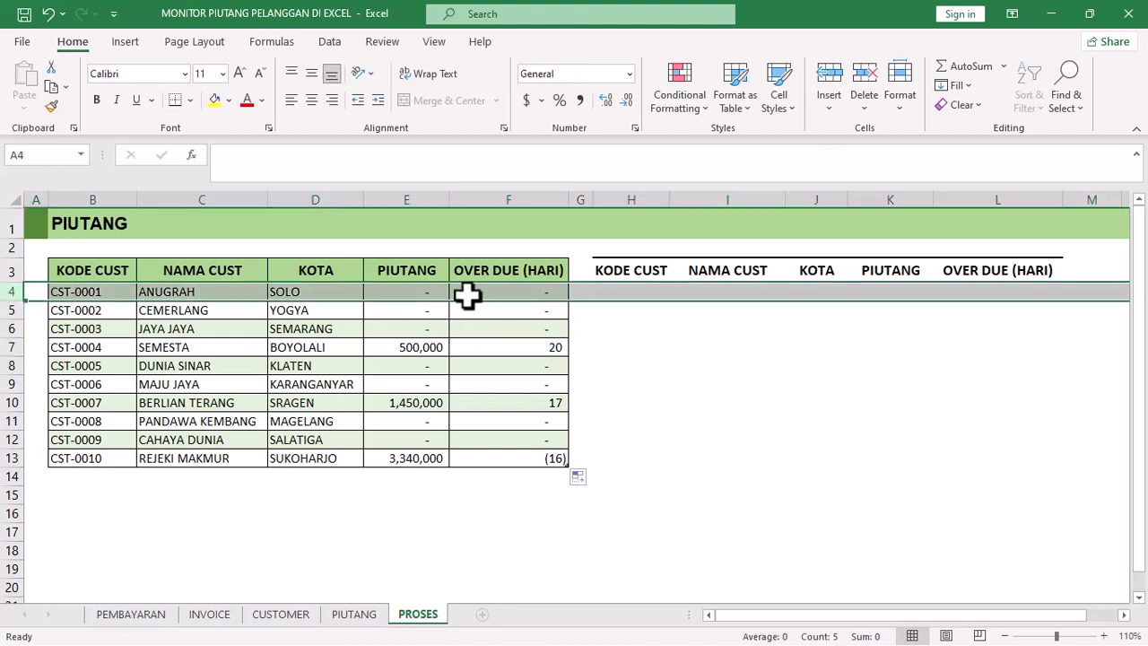
{"action": "left_click", "coordinate": [415, 291]}
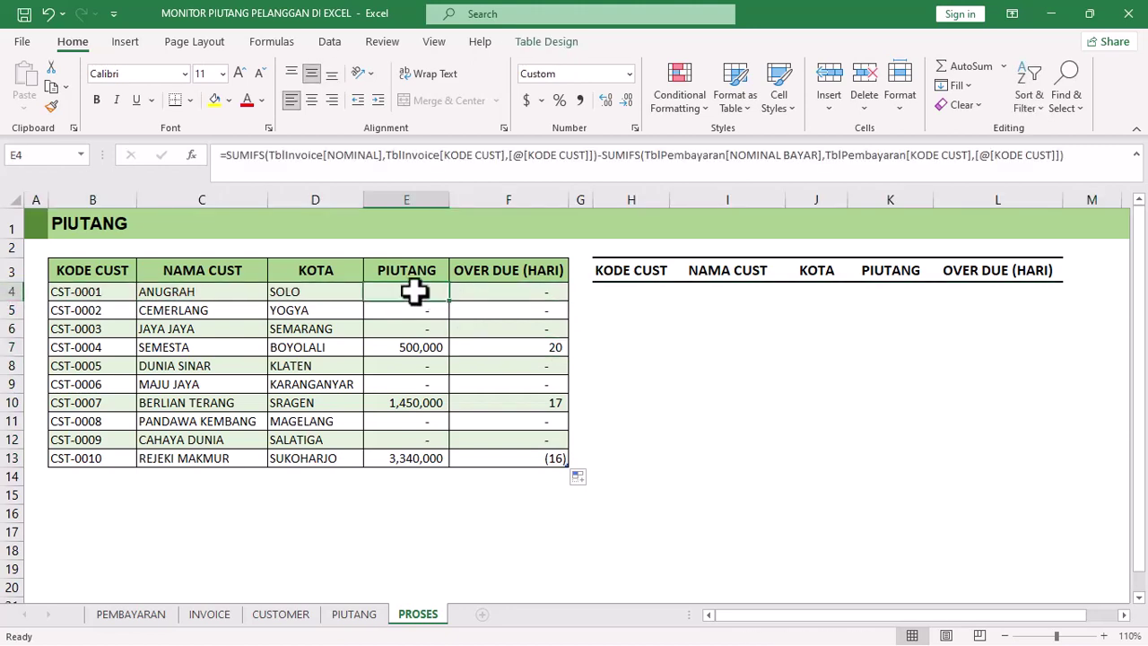
{"action": "left_click", "coordinate": [525, 292]}
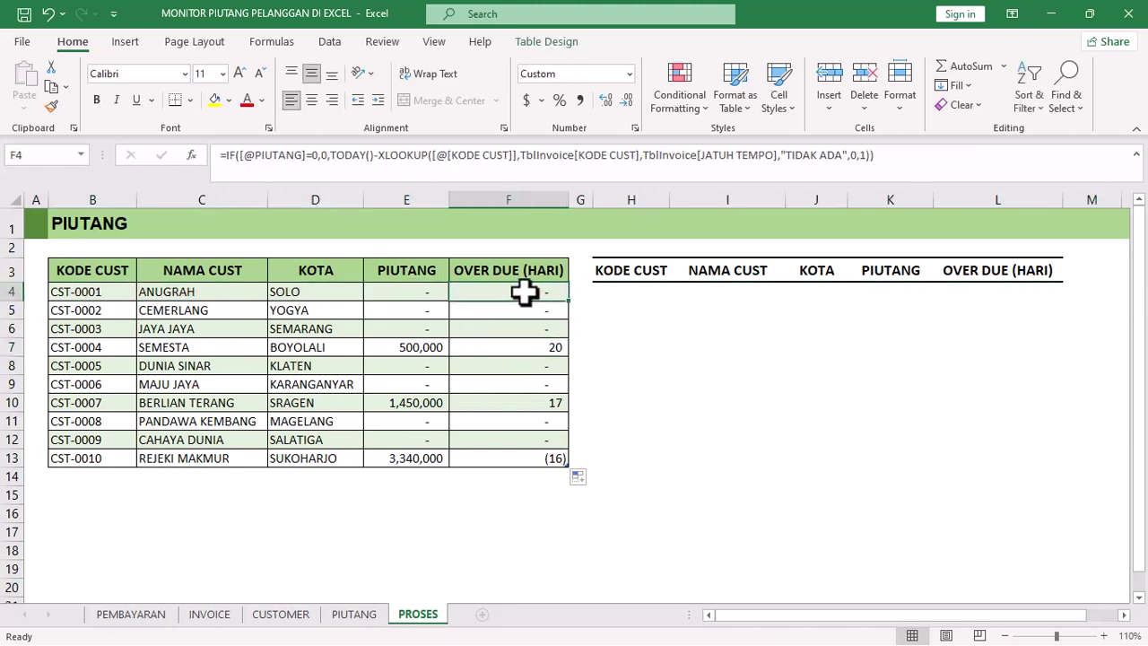
{"action": "left_click", "coordinate": [6, 347]}
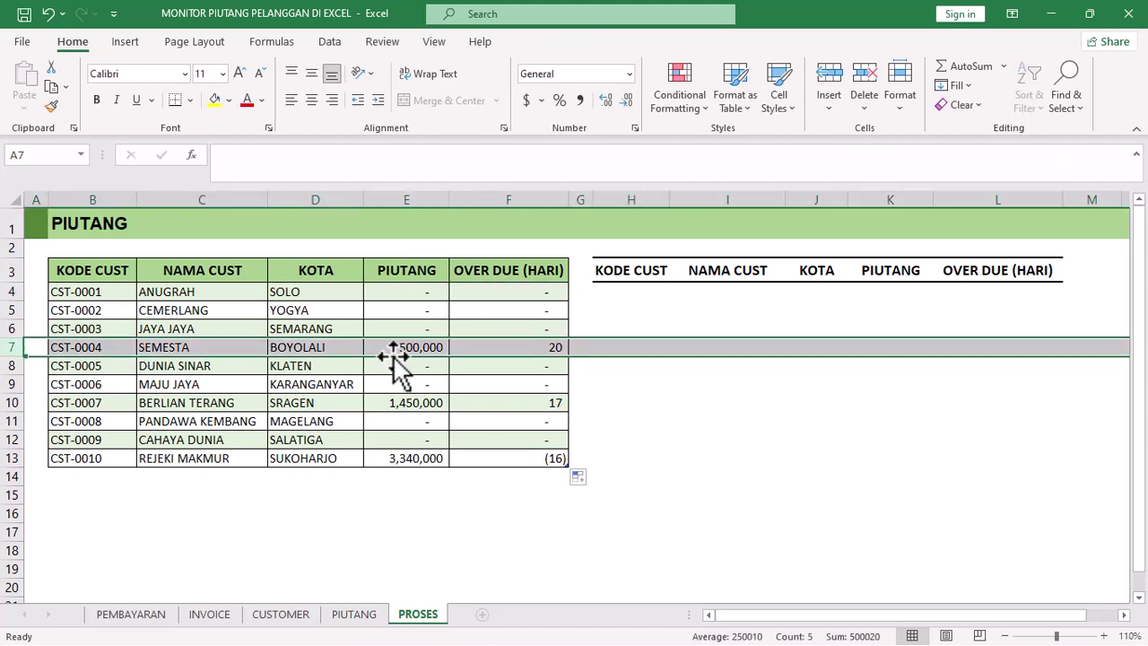
{"action": "left_click", "coordinate": [523, 346]}
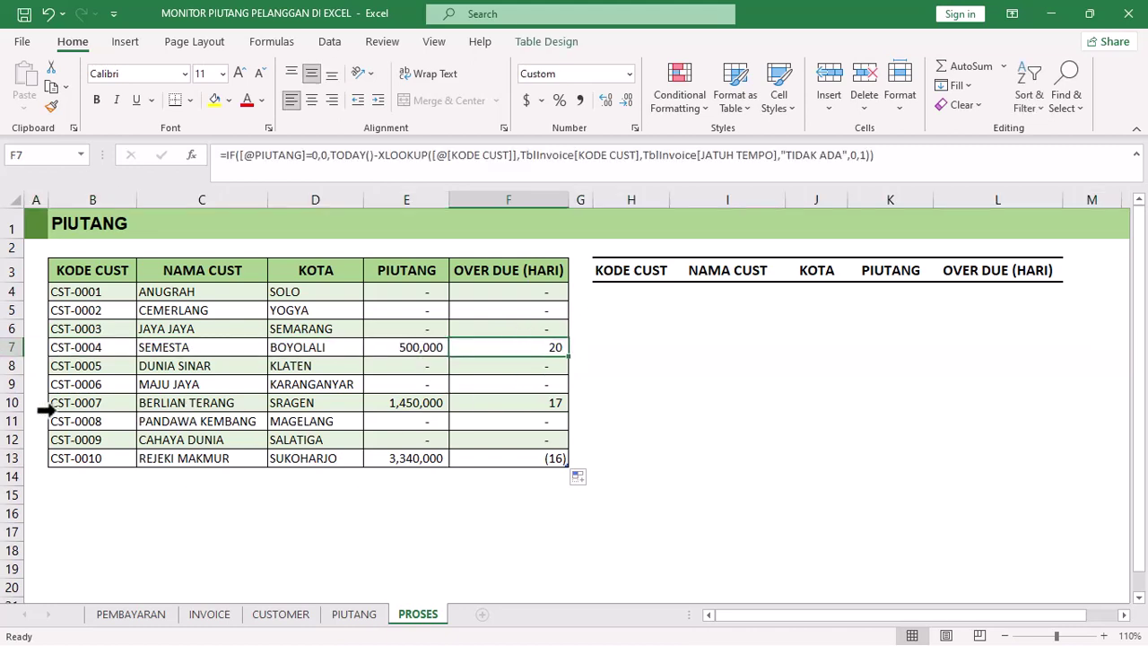
{"action": "left_click", "coordinate": [9, 403]}
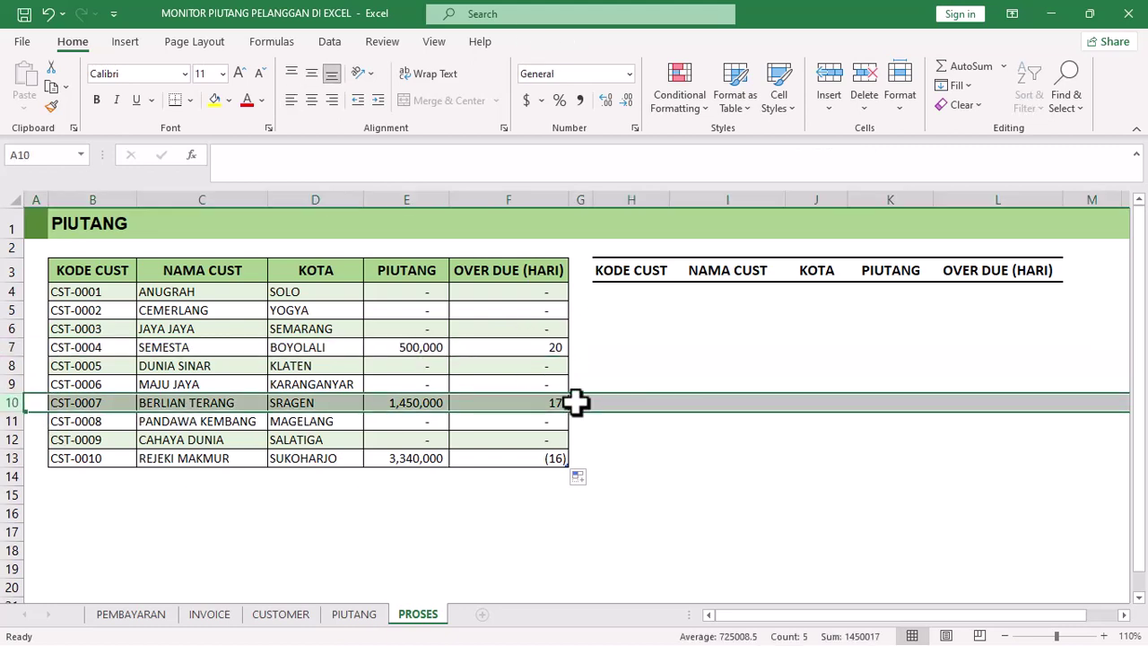
{"action": "left_click", "coordinate": [534, 404]}
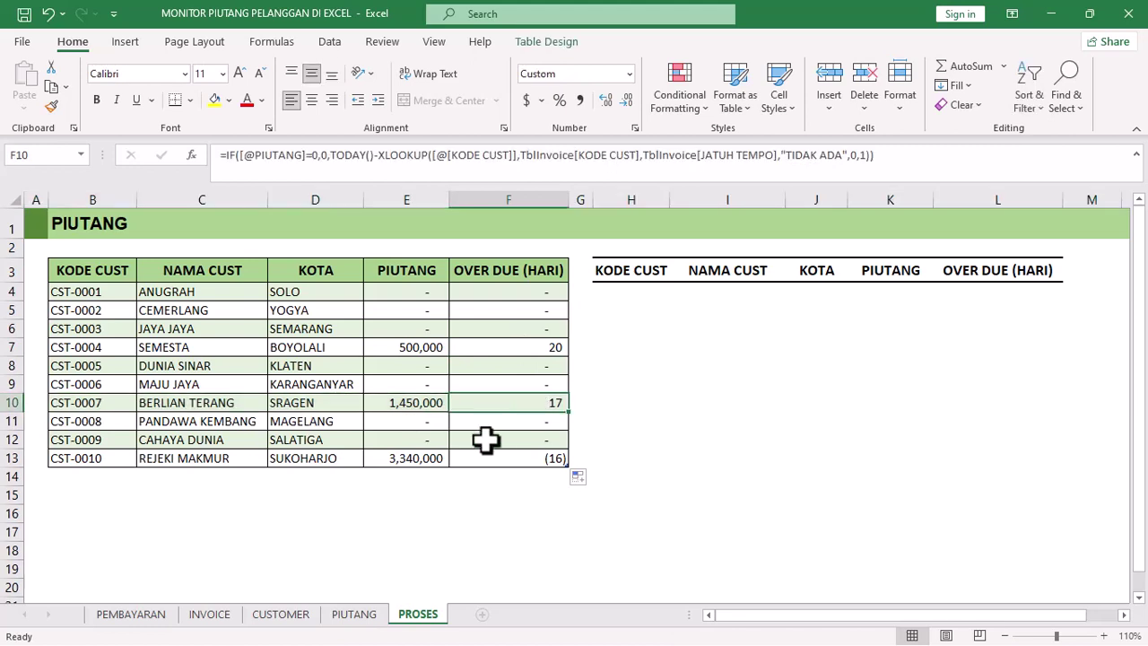
{"action": "left_click", "coordinate": [9, 458]}
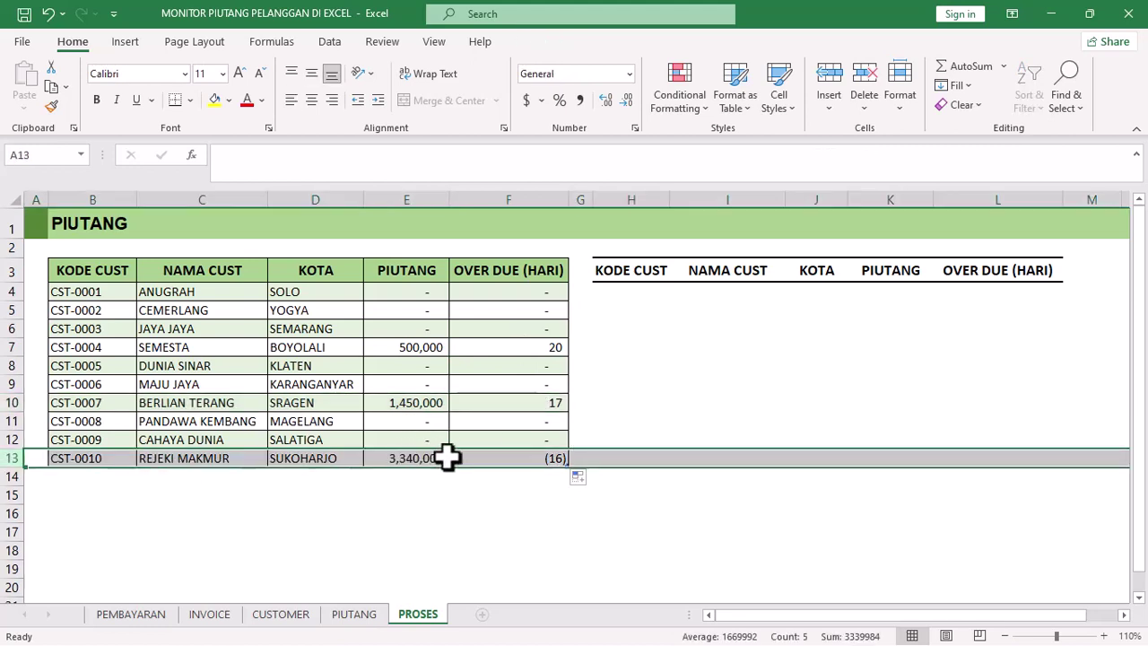
Review the receivables table in B3:F13 and the column headers prepared in H3:L3
{"action": "left_click", "coordinate": [518, 458]}
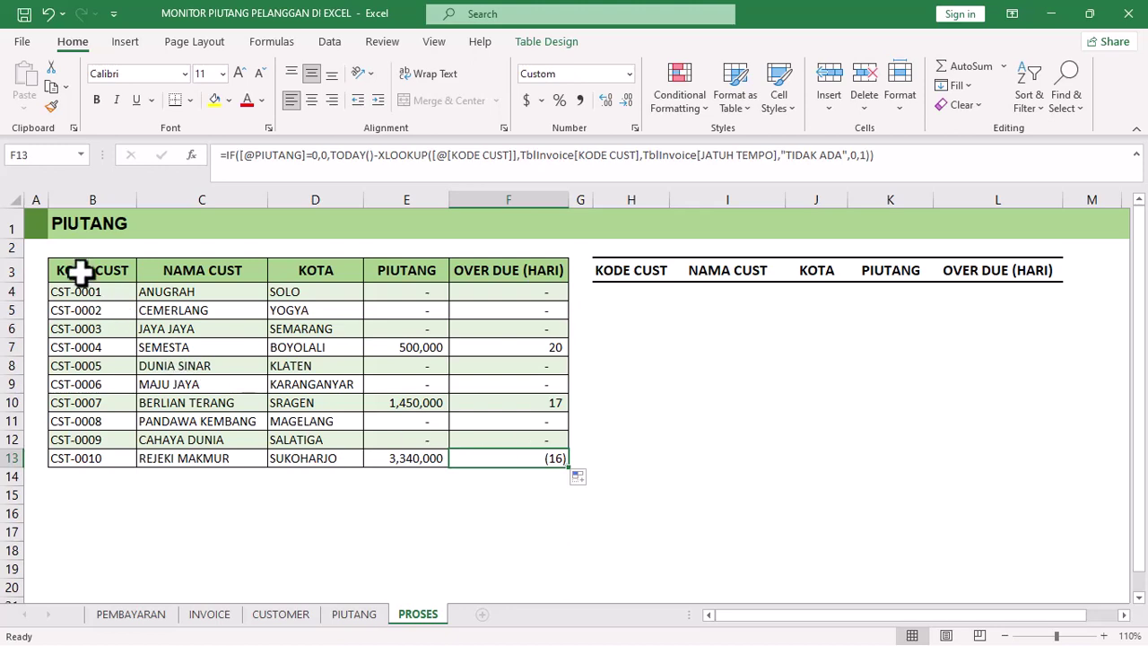
{"action": "left_click", "coordinate": [81, 270]}
{"action": "left_click", "coordinate": [556, 458], "text": "shift"}
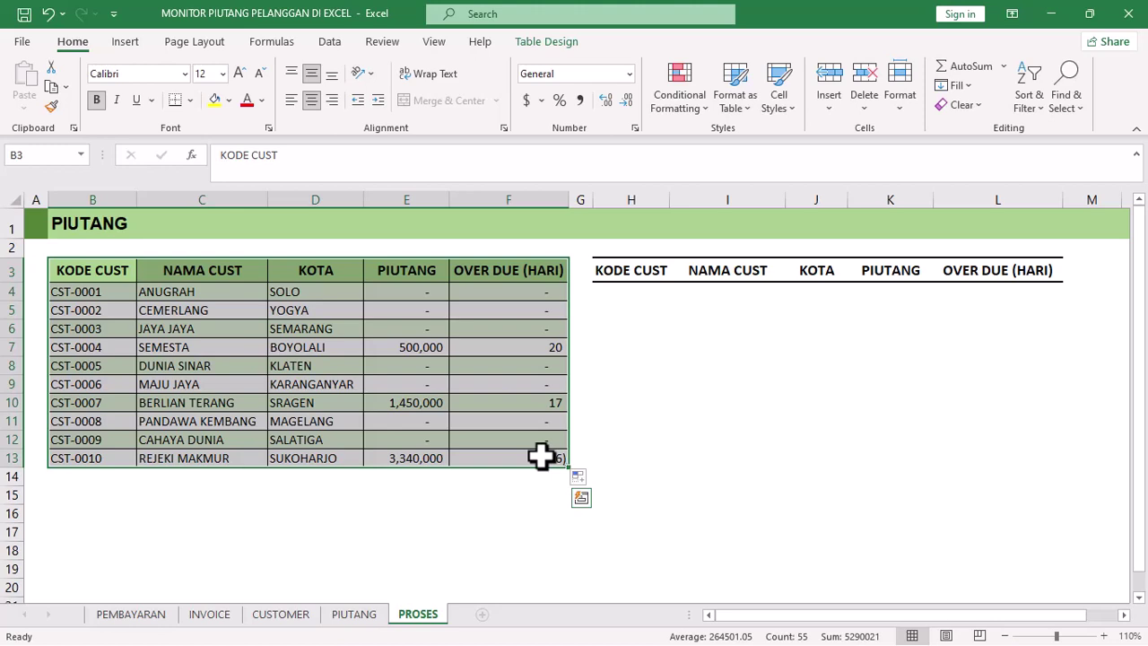
{"action": "left_click_drag", "start_coordinate": [628, 270], "coordinate": [1023, 272]}
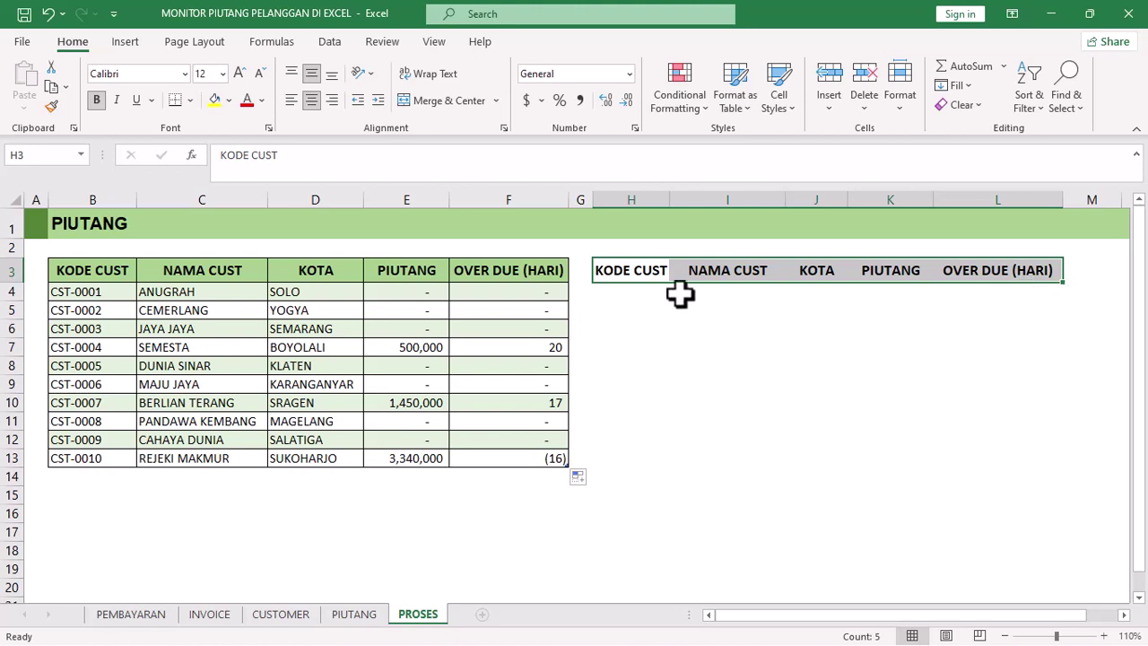
Start a FILTER formula in H4 with the whole TblPiutang2 table as its array
{"action": "left_click", "coordinate": [624, 291]}
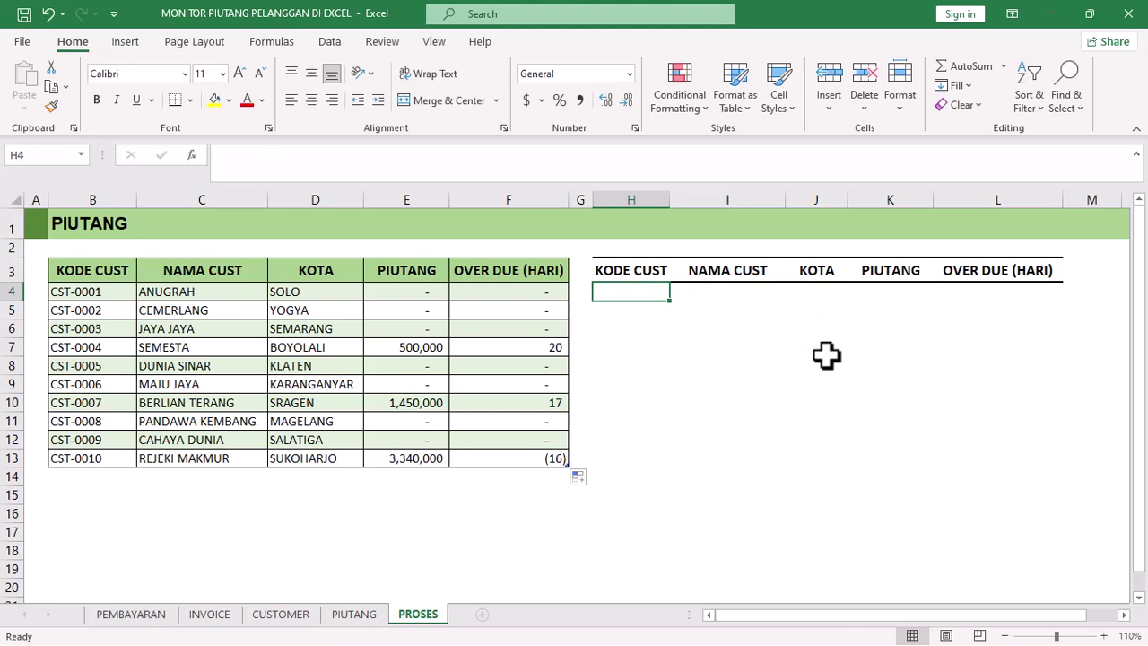
{"action": "type", "text": "=FILTER("}
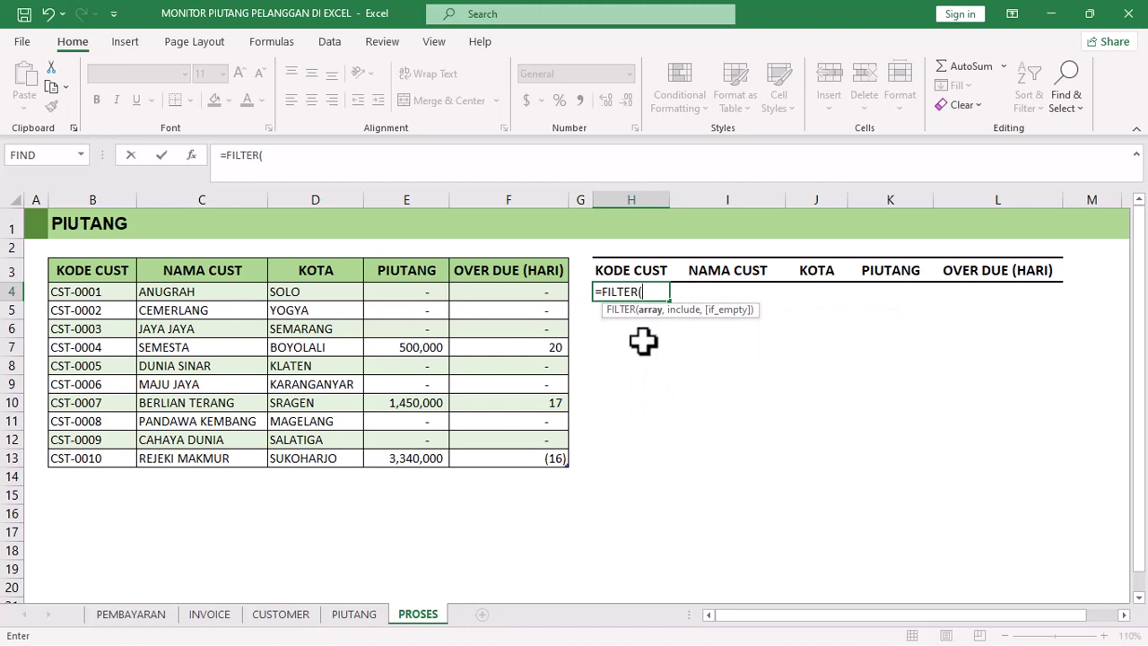
{"action": "left_click", "coordinate": [105, 292]}
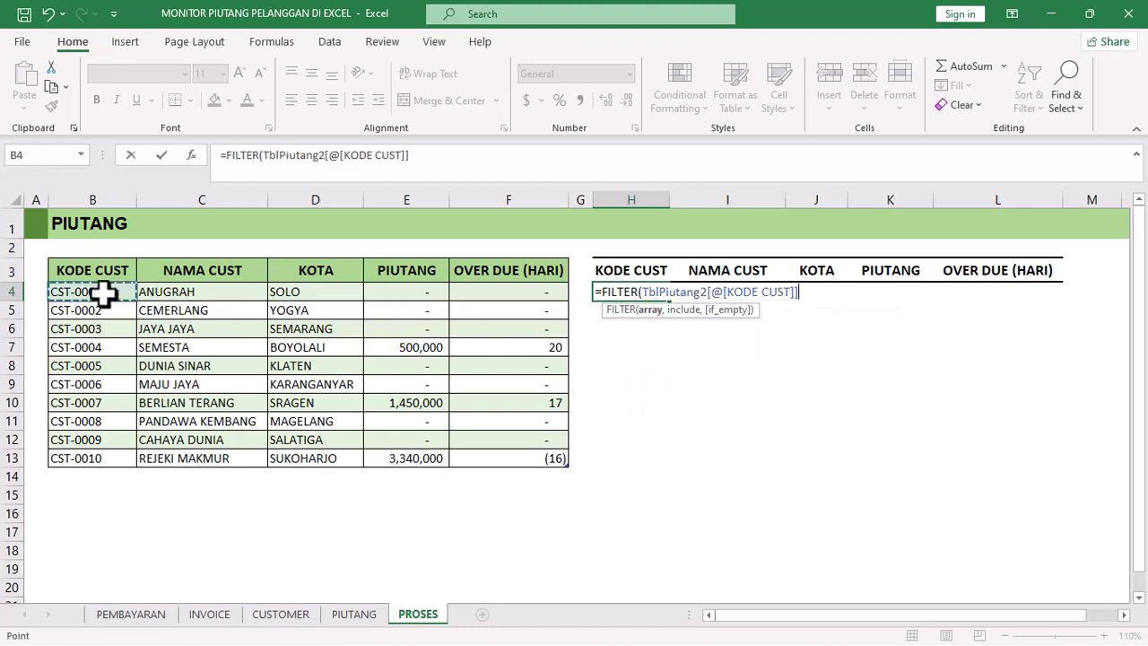
{"action": "left_click", "coordinate": [541, 458], "text": "shift"}
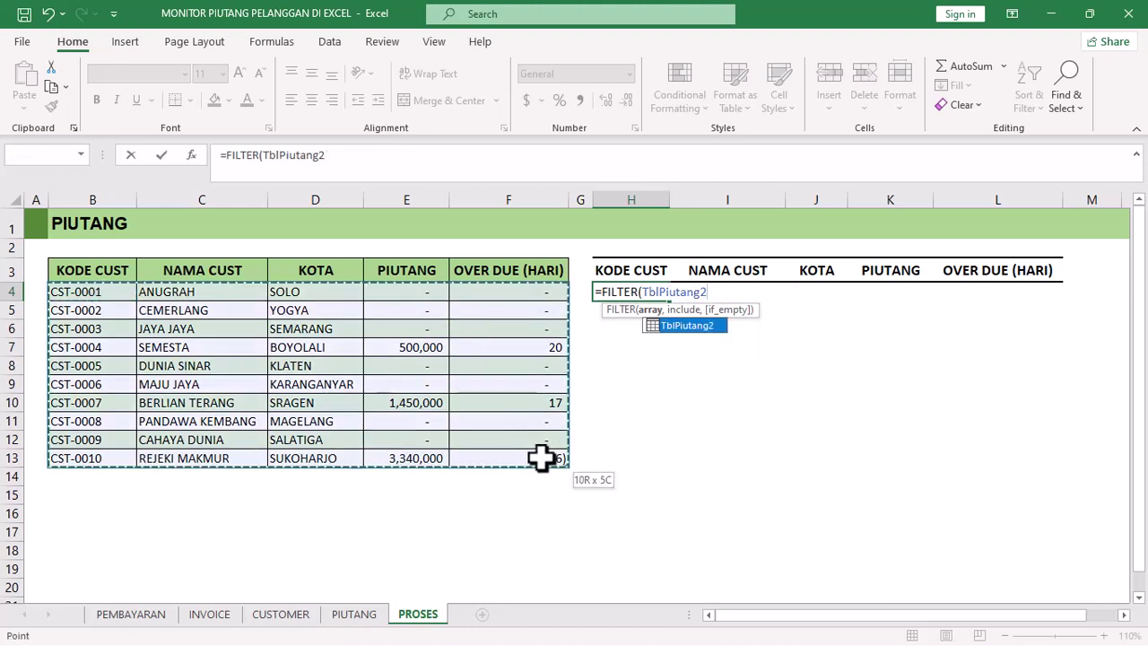
{"action": "type", "text": ","}
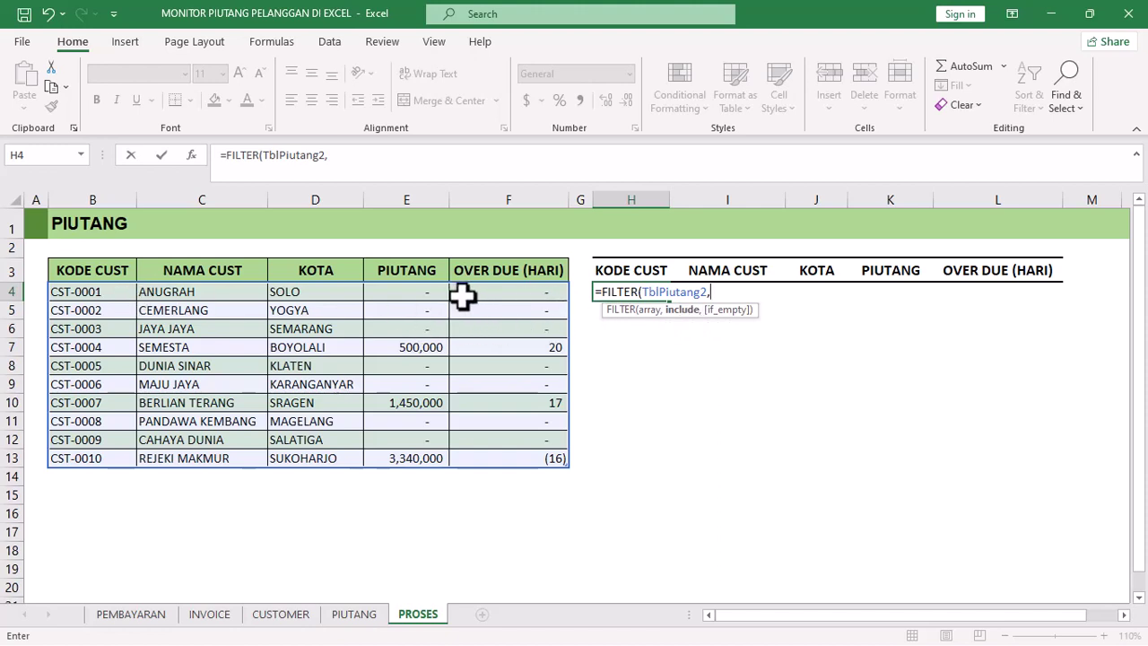
Complete the FILTER with the condition TblPiutang2[OVER DUE (HARI)]>0 and "TIDAK ADA" if empty
{"action": "left_click", "coordinate": [501, 255]}
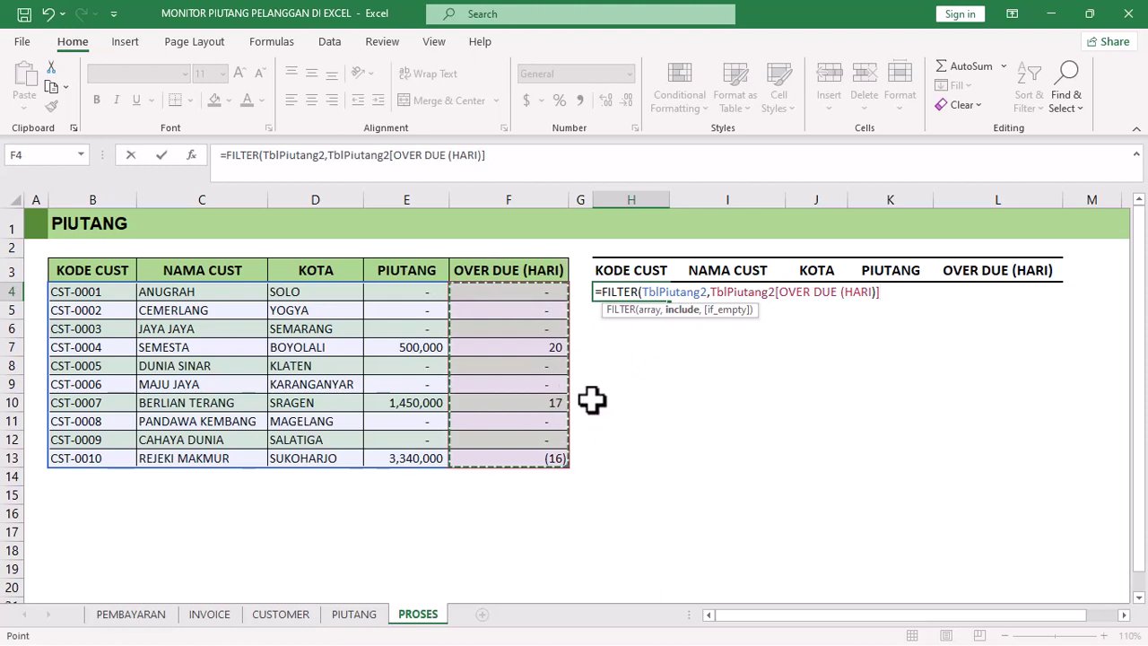
{"action": "type", "text": ">"}
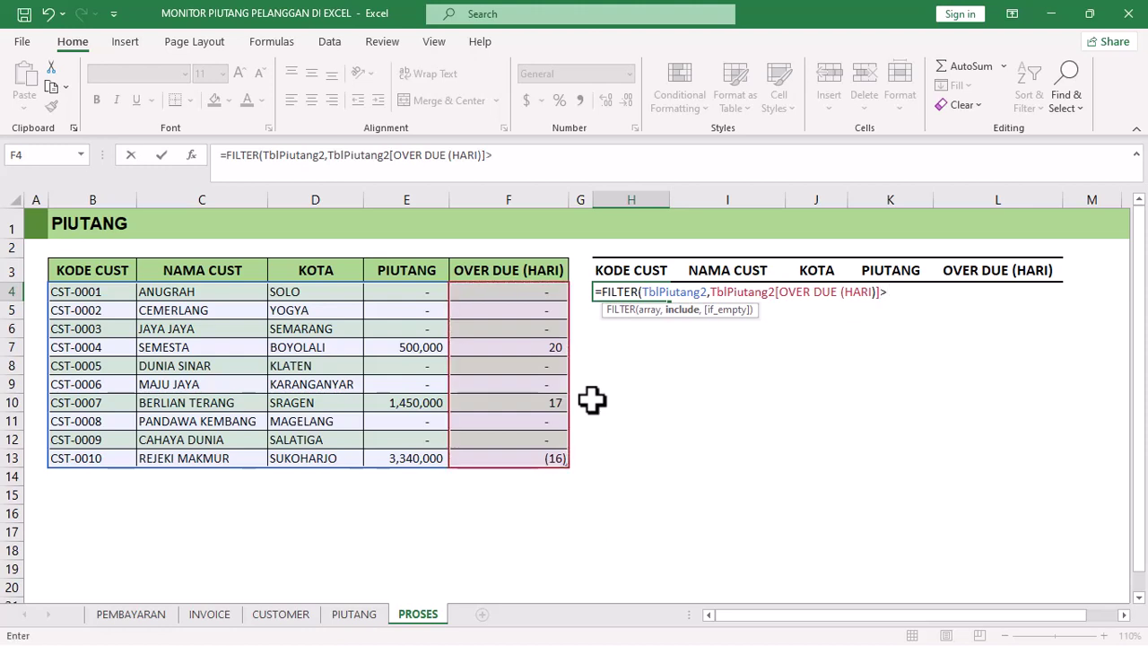
{"action": "type", "text": "0,"}
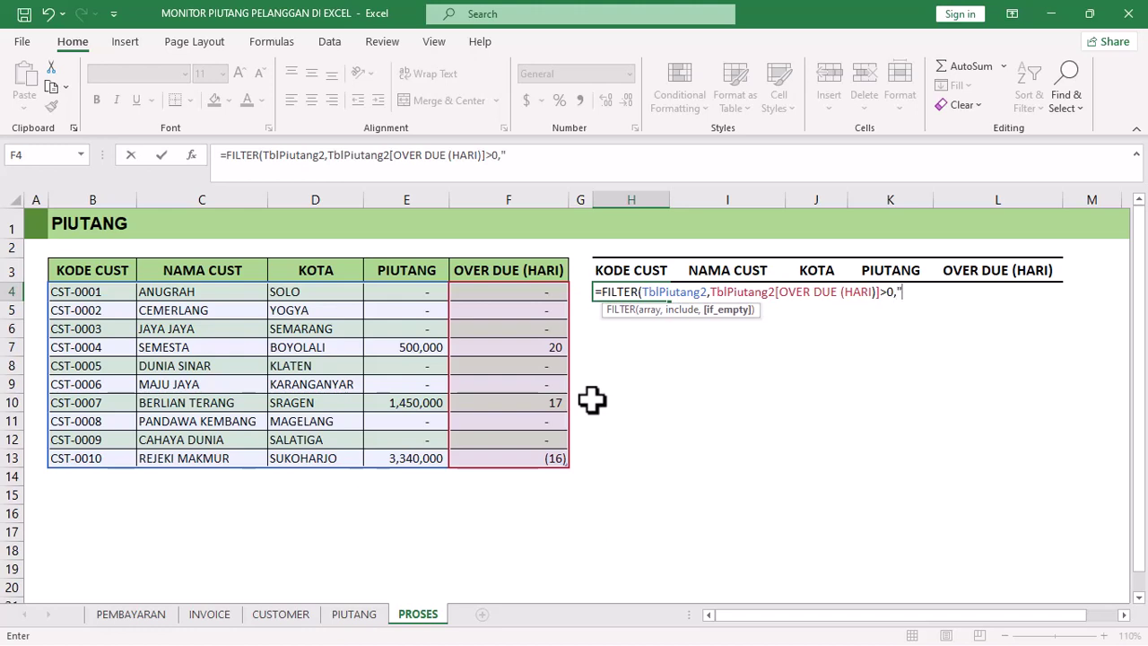
{"action": "type", "text": "\"TIDAK AD"}
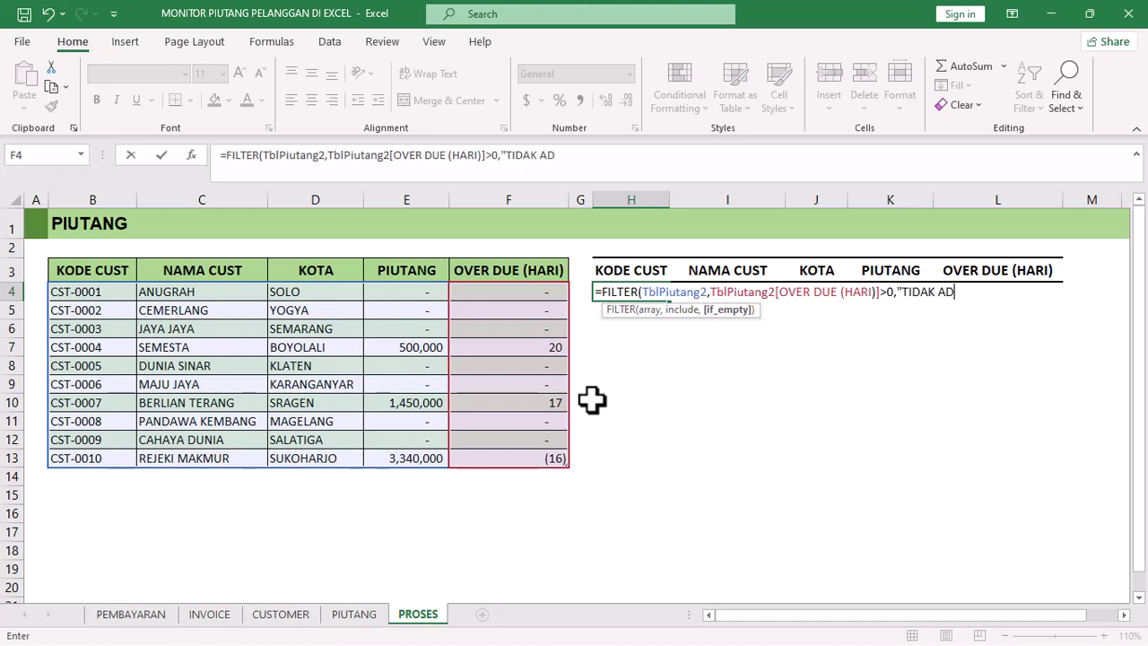
{"action": "type", "text": "A\")"}
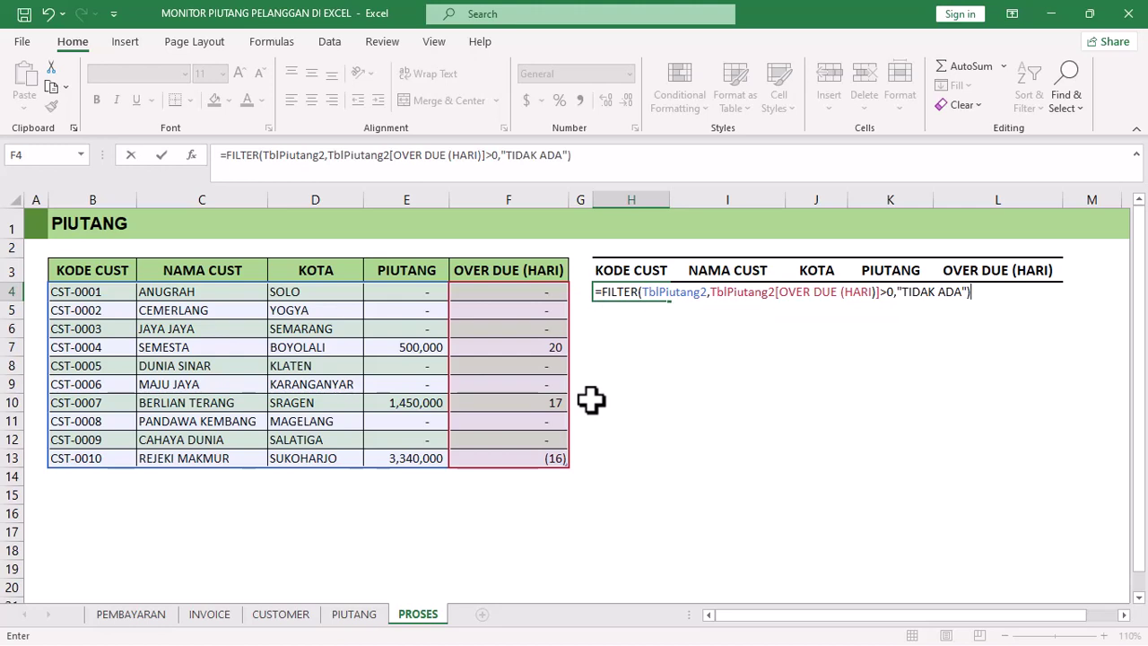
{"action": "key", "text": "Return"}
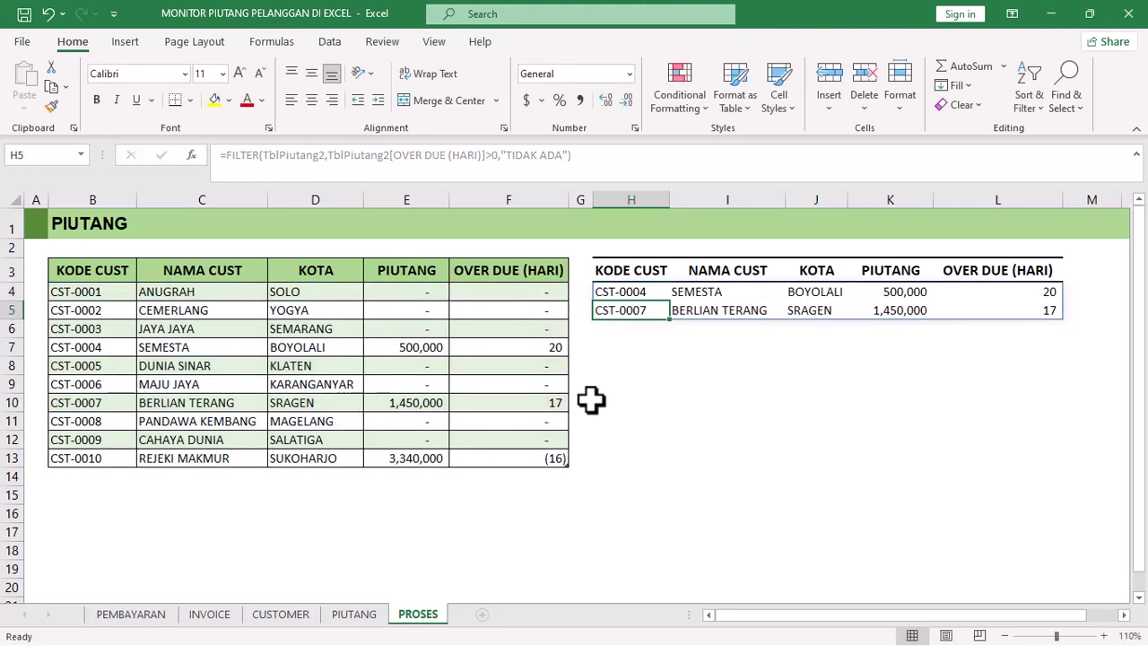
Wrap the FILTER formula in H4 in a SORT function, making the filtered rows its array
{"action": "left_click", "coordinate": [628, 291]}
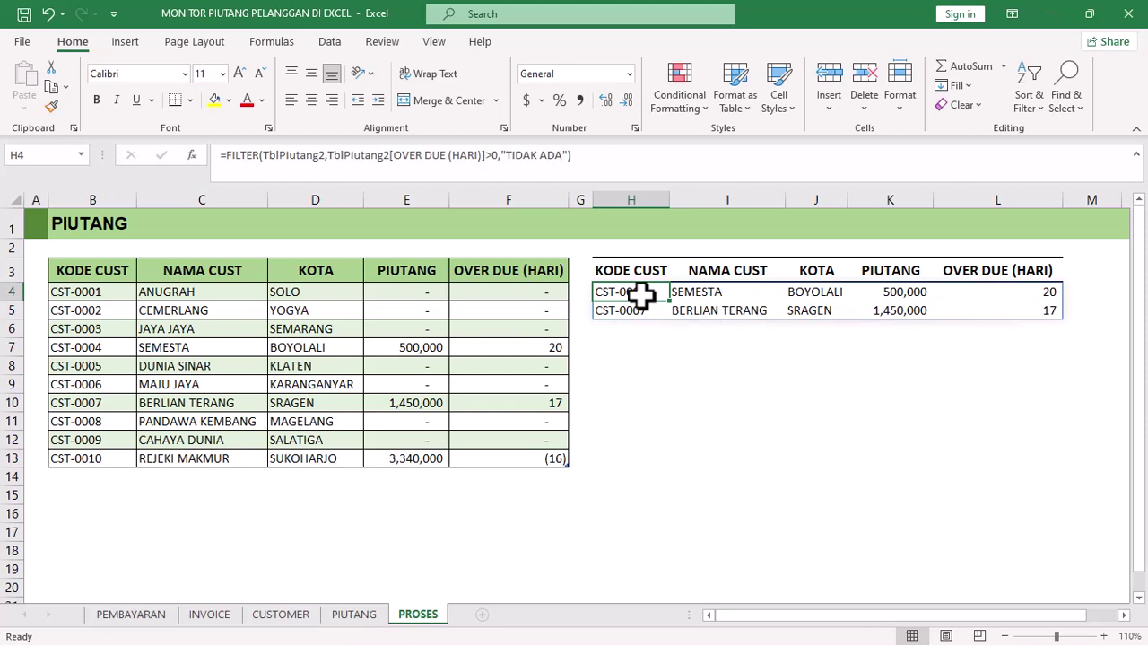
{"action": "left_click", "coordinate": [903, 291]}
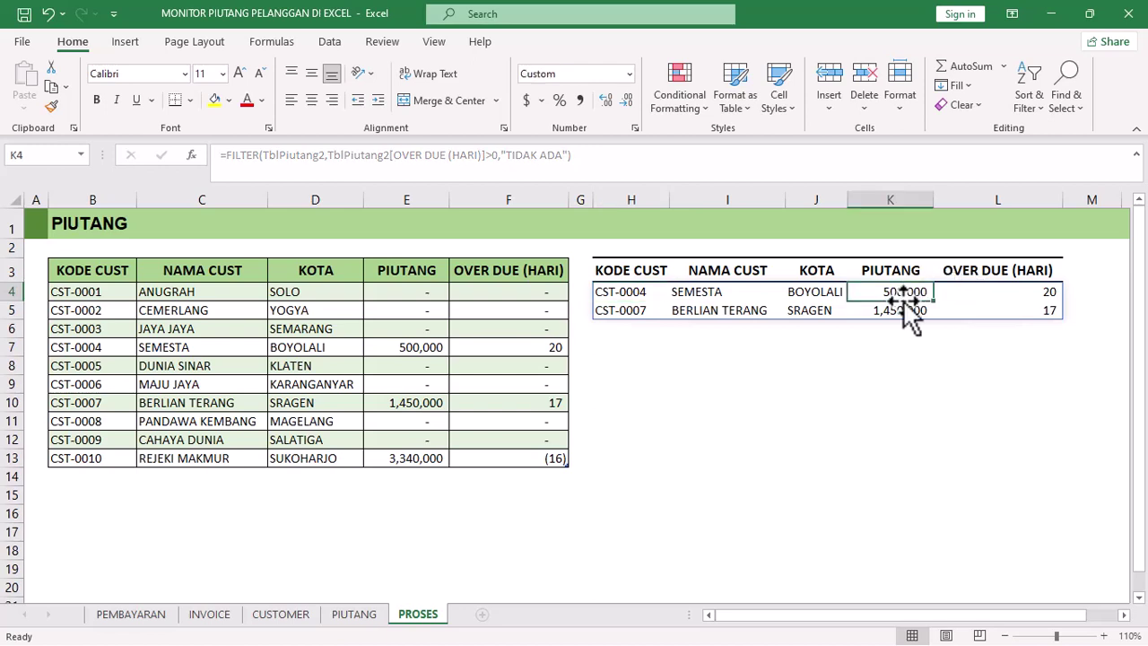
{"action": "left_click", "coordinate": [906, 314]}
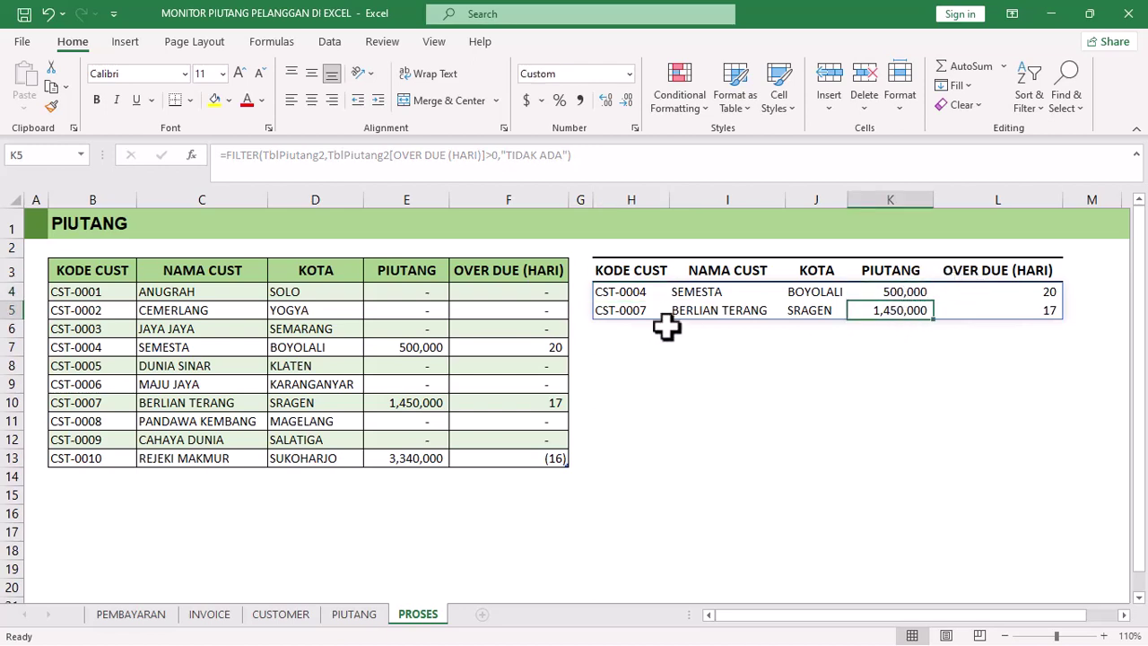
{"action": "left_click", "coordinate": [628, 294]}
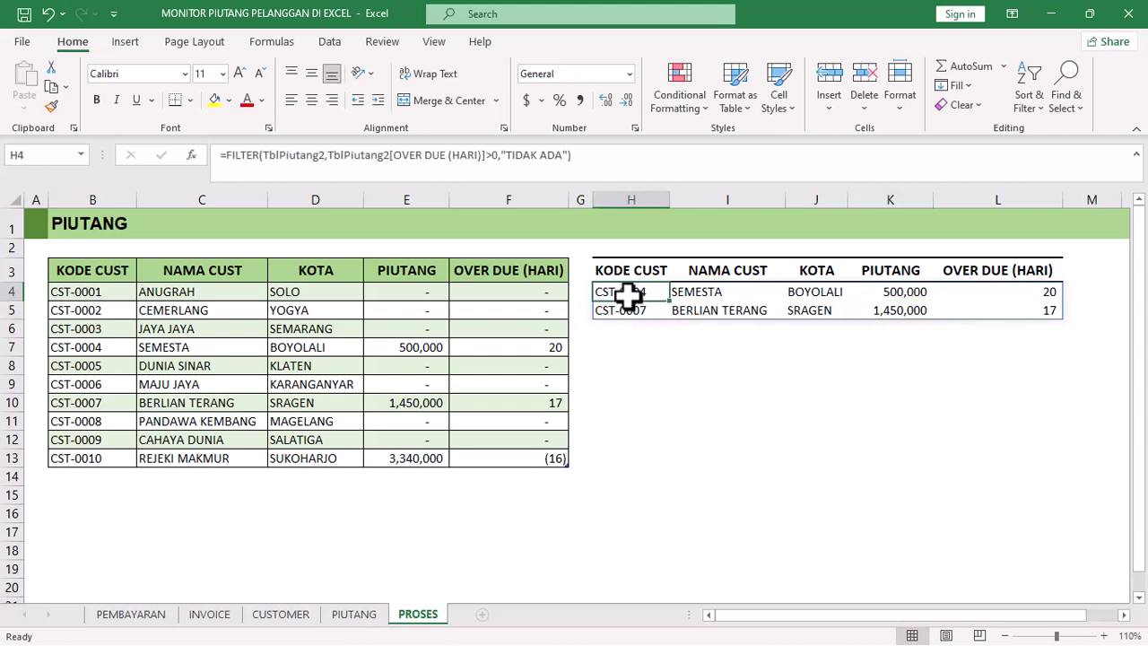
{"action": "left_click", "coordinate": [225, 155]}
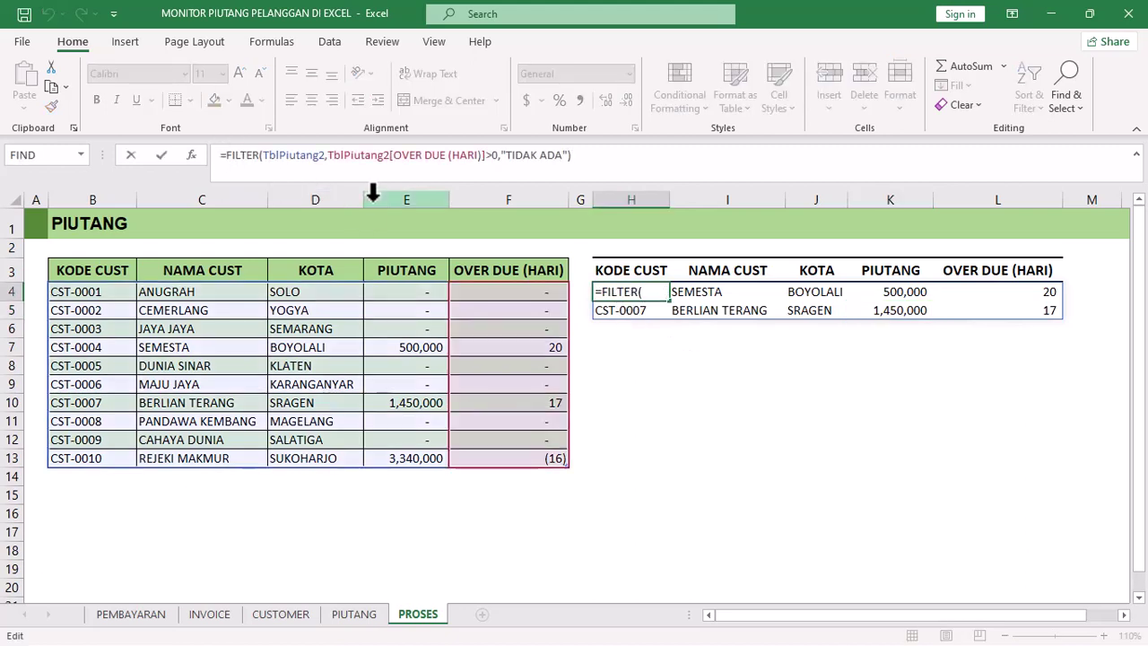
{"action": "type", "text": "SORT("}
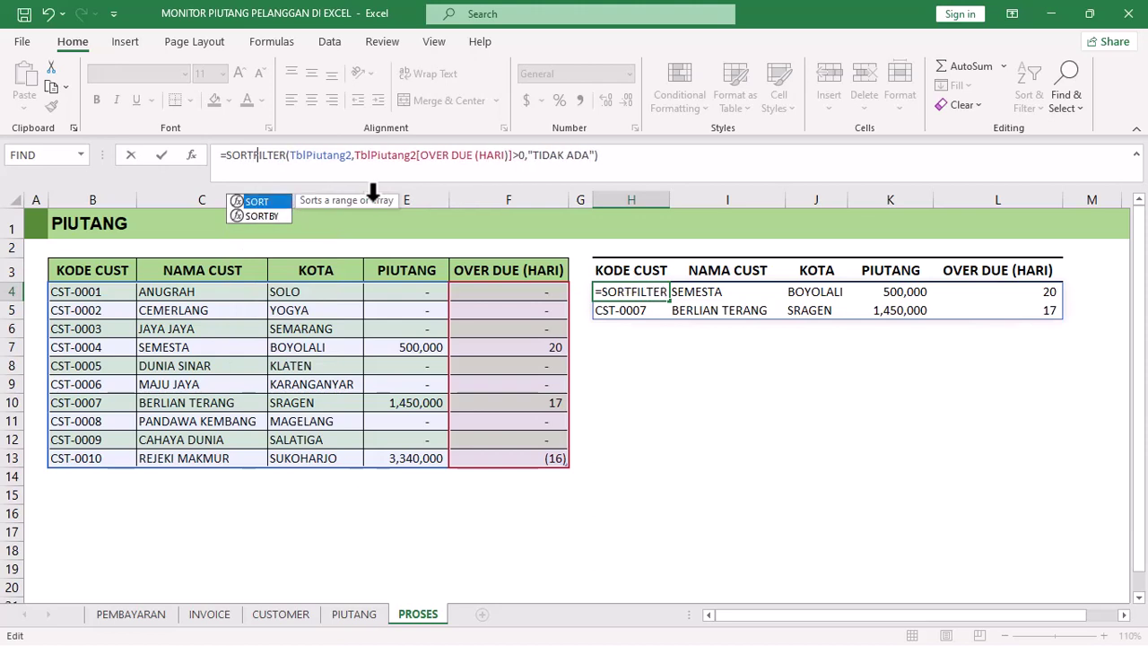
Complete the SORT with sort index 4 for the PIUTANG column and sort order 1 for ascending
{"action": "left_click", "coordinate": [639, 157]}
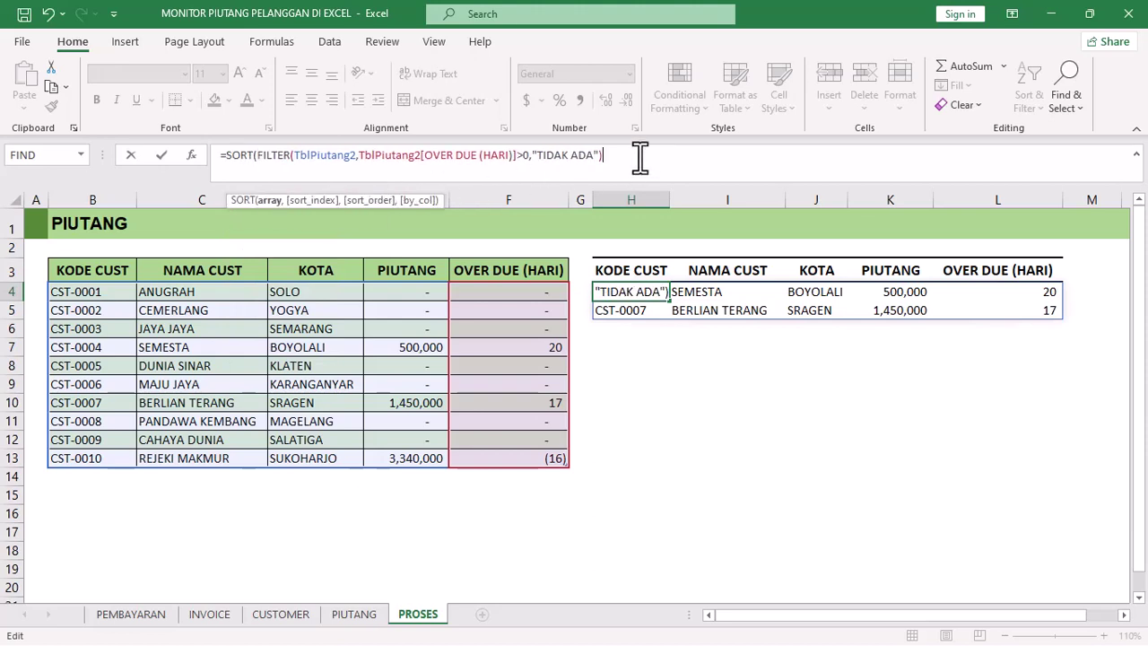
{"action": "type", "text": ","}
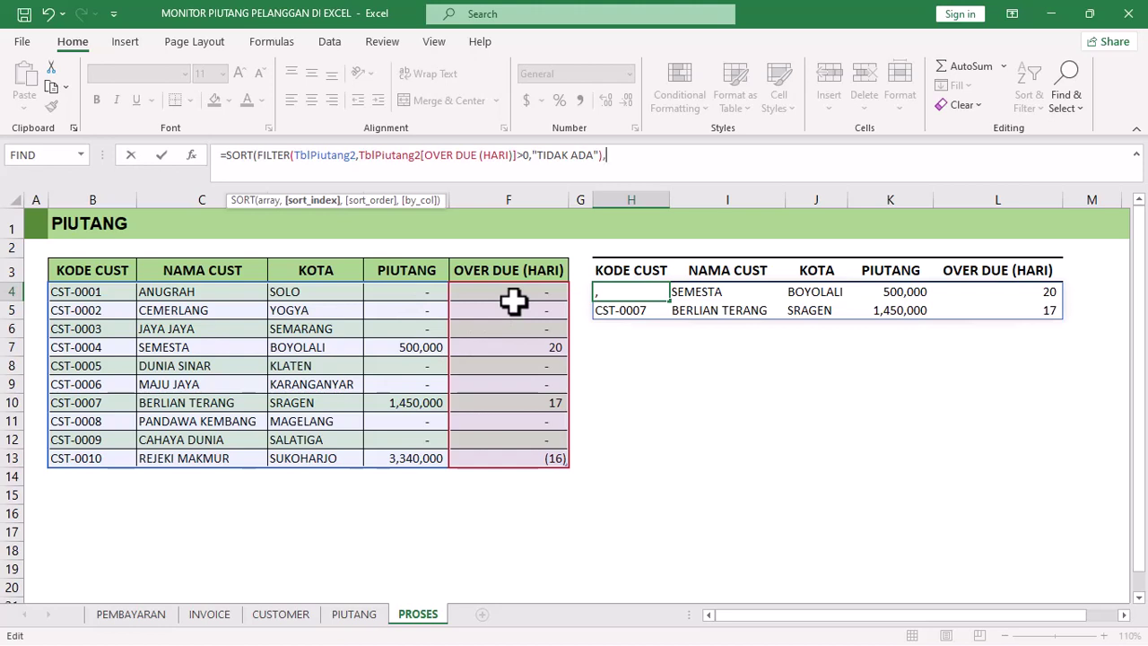
{"action": "type", "text": "4,"}
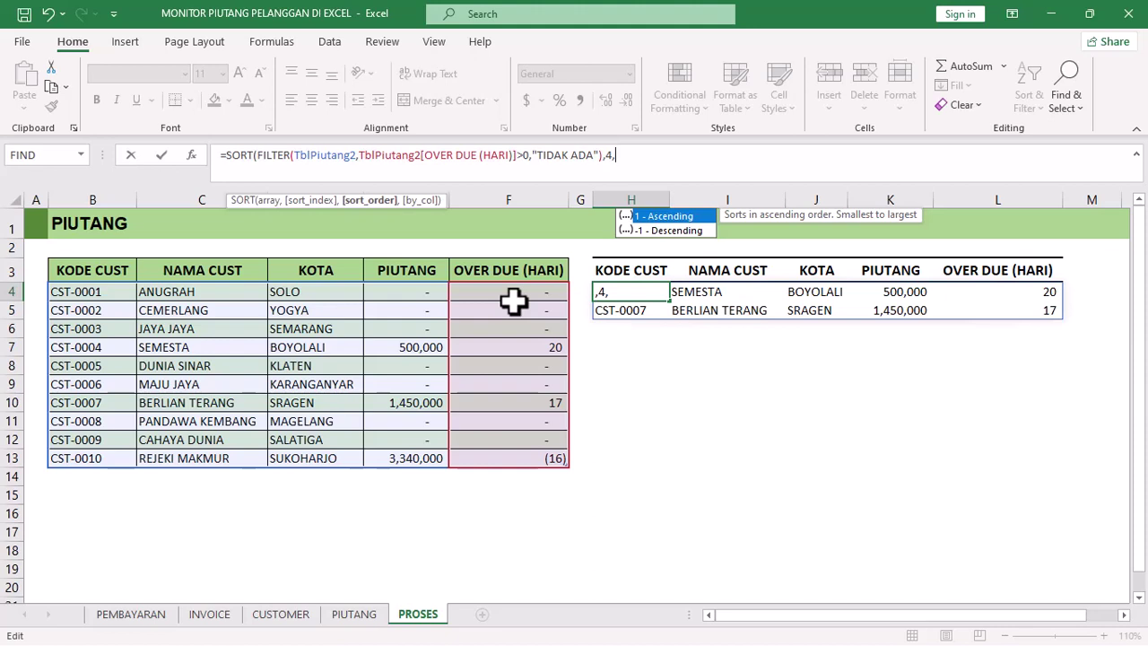
{"action": "type", "text": "1)"}
{"action": "key", "text": "Return"}
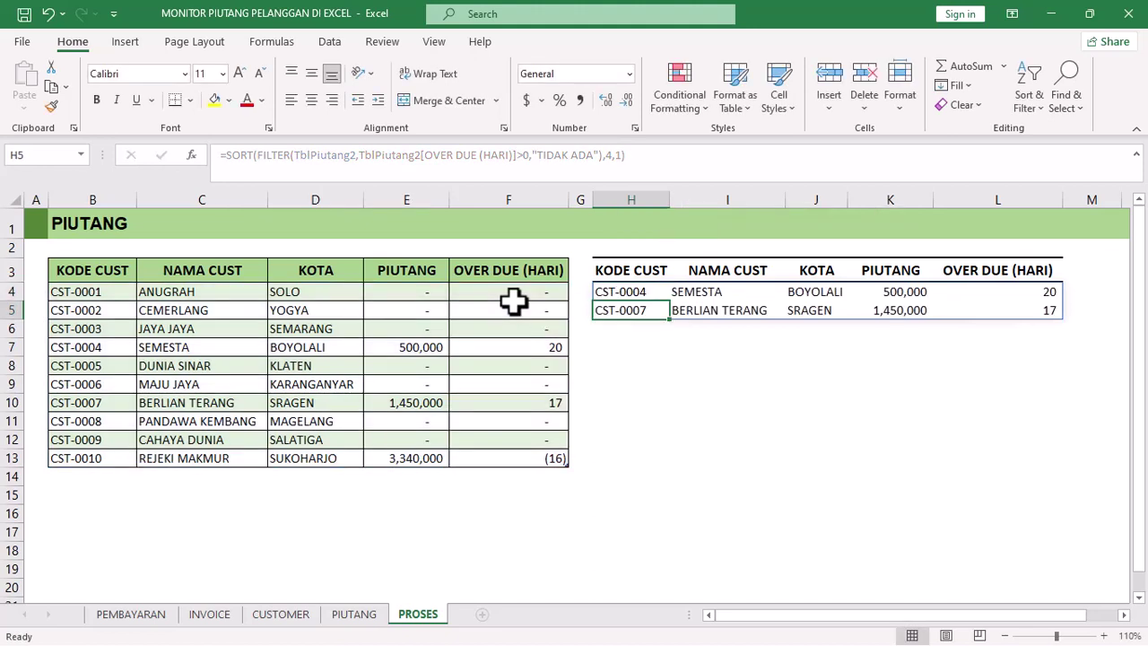
Change the sort order in the H4 SORT formula to -1 for descending
{"action": "left_click", "coordinate": [609, 292]}
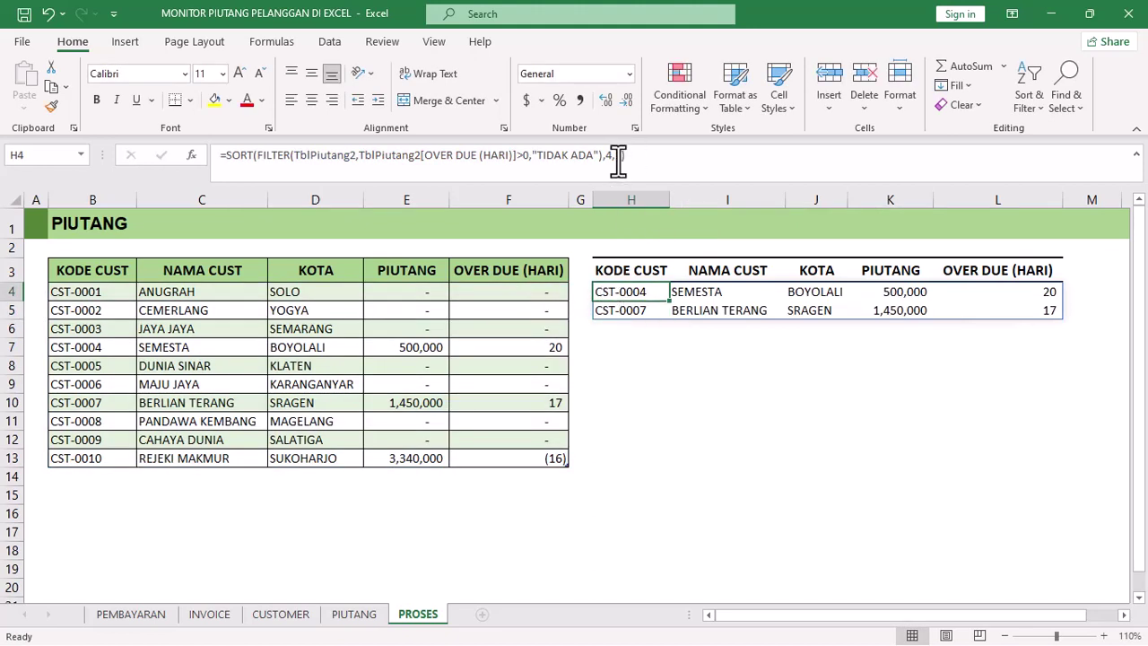
{"action": "left_click", "coordinate": [615, 155]}
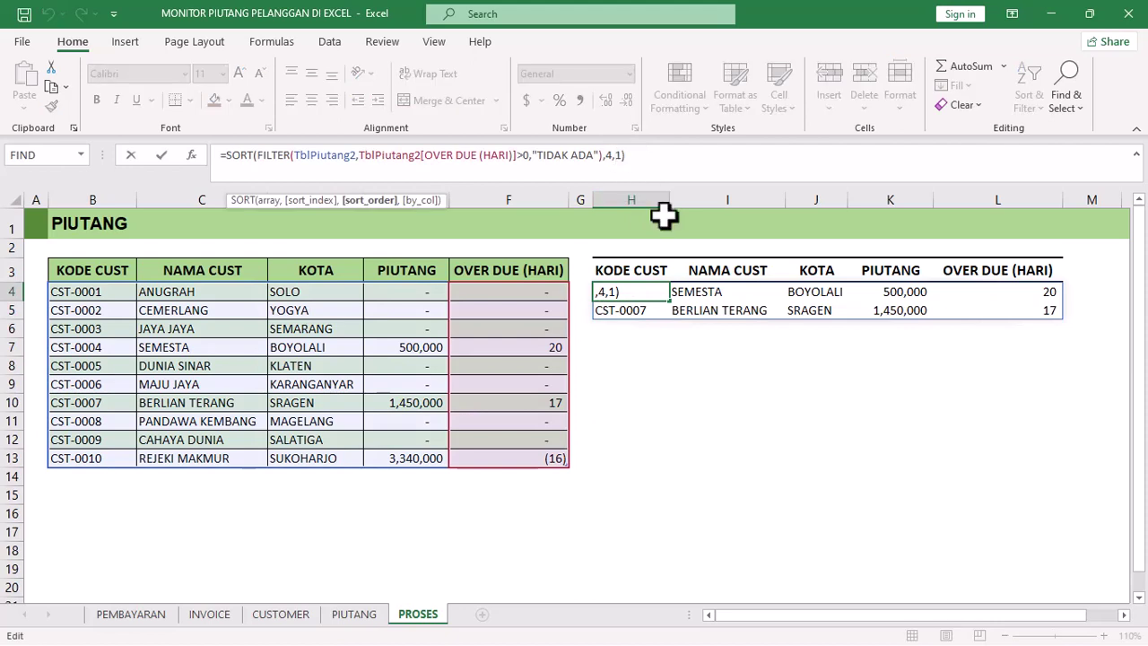
{"action": "type", "text": "-"}
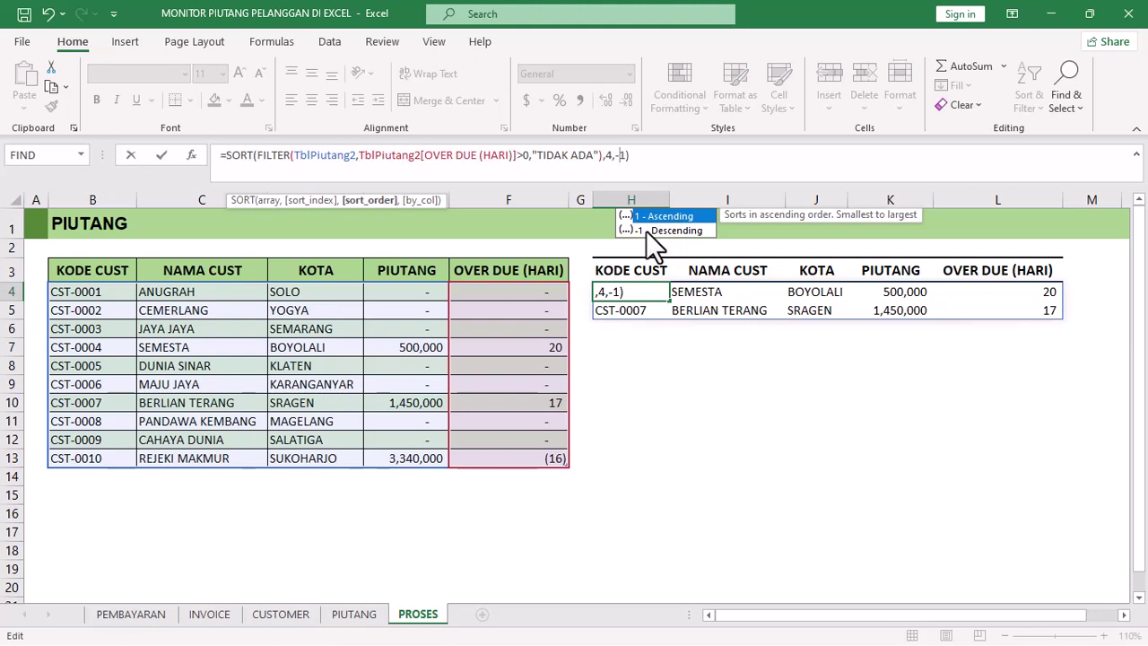
{"action": "key", "text": "Return"}
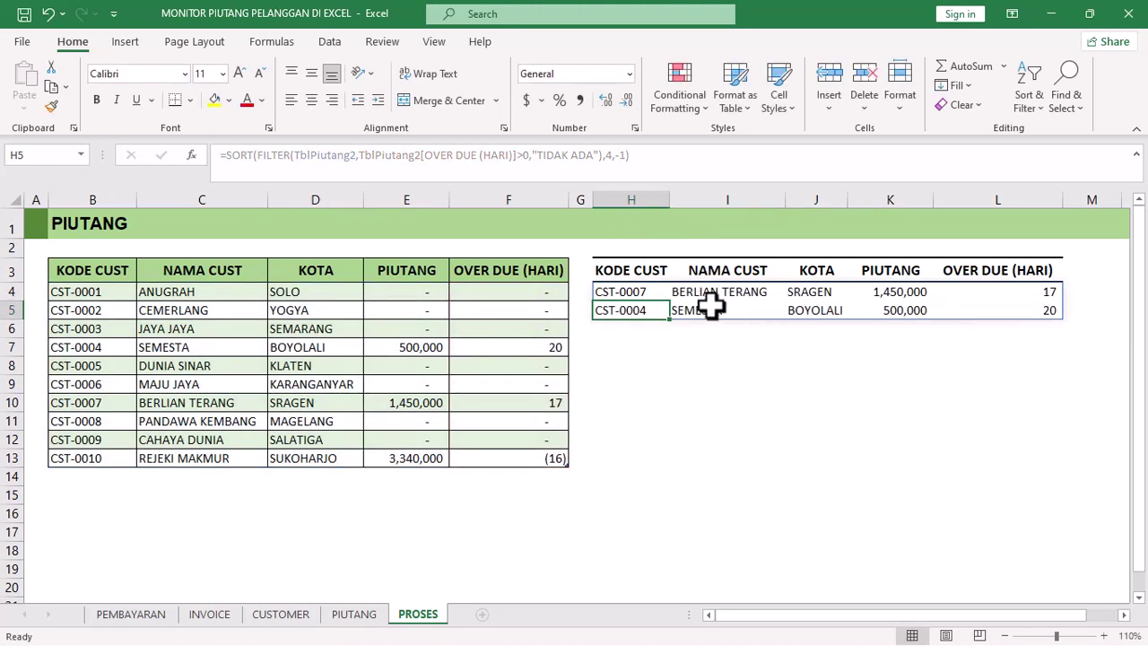
Select the overdue customer list in H3:L5 and reduce the formula bar to a single line
{"action": "left_click", "coordinate": [638, 277]}
{"action": "left_click", "coordinate": [1041, 305], "text": "shift"}
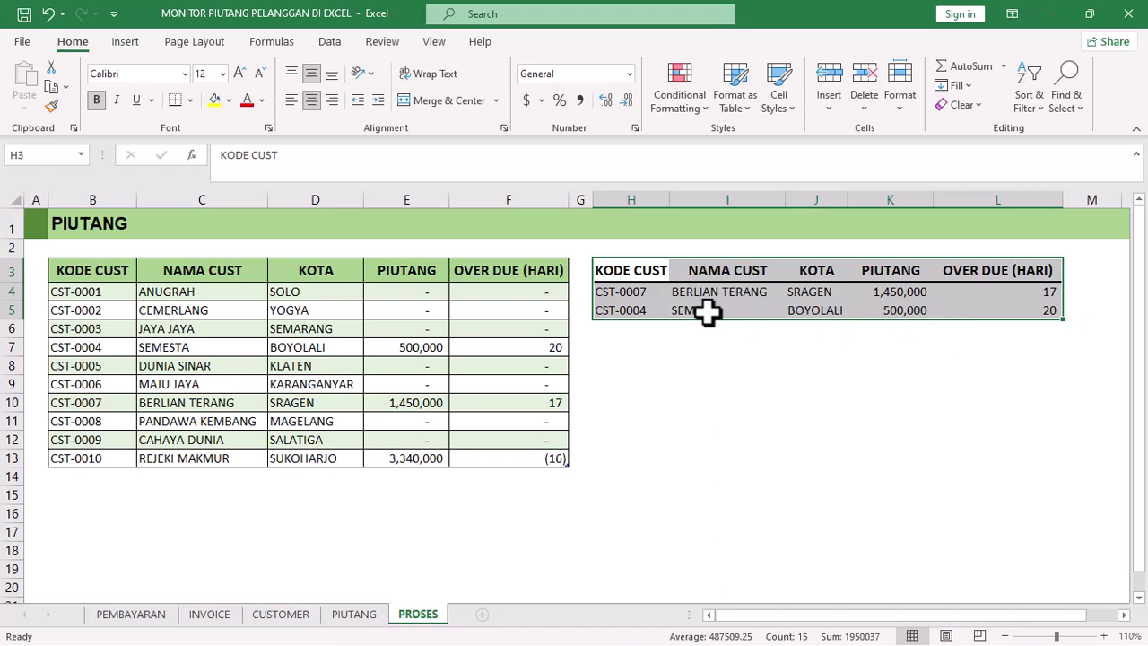
{"action": "left_click_drag", "start_coordinate": [616, 188], "coordinate": [616, 163]}
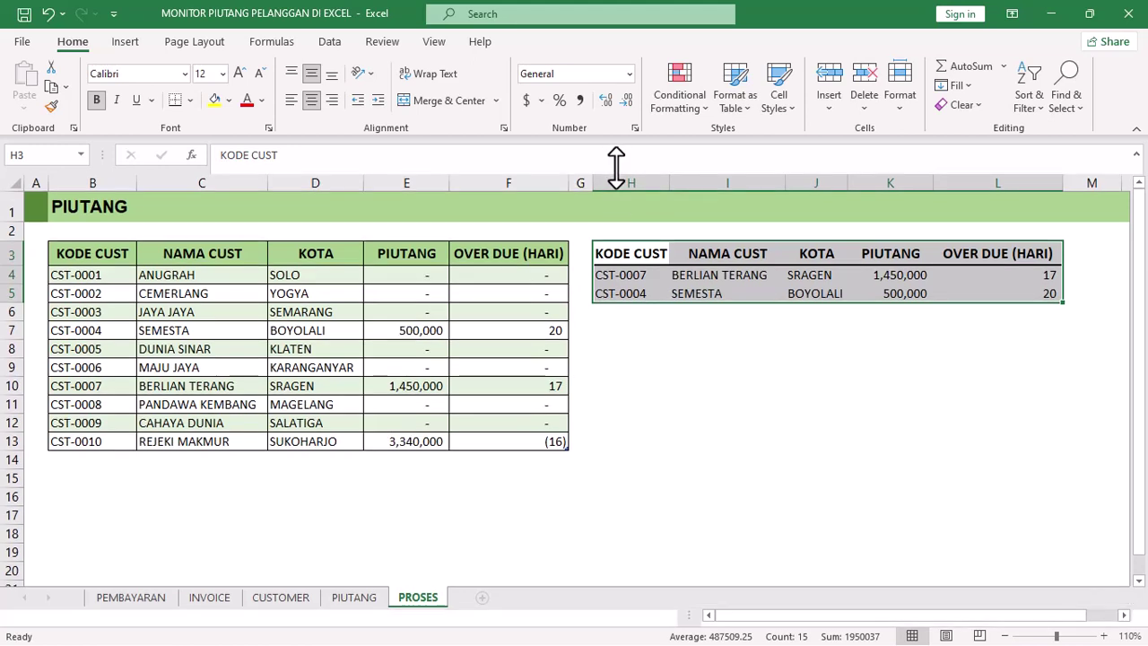